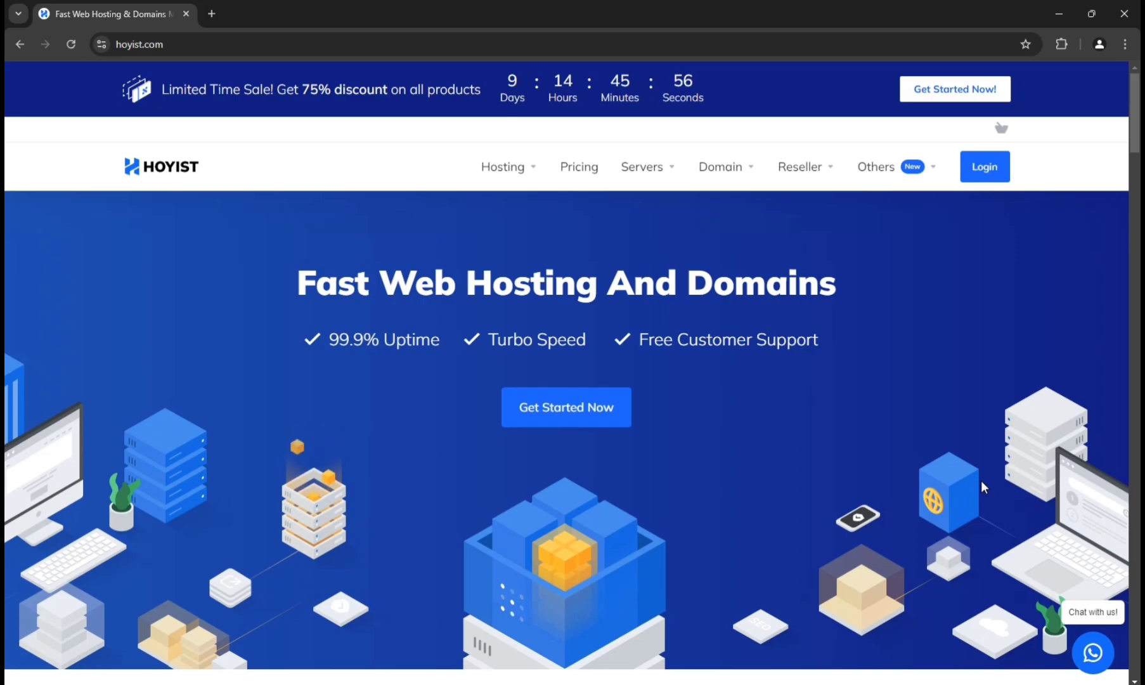
Step: Open the Reseller Hosting page and examine the features included in the Reseller Startup plan, including RAM, domain and developer options
click(820, 167)
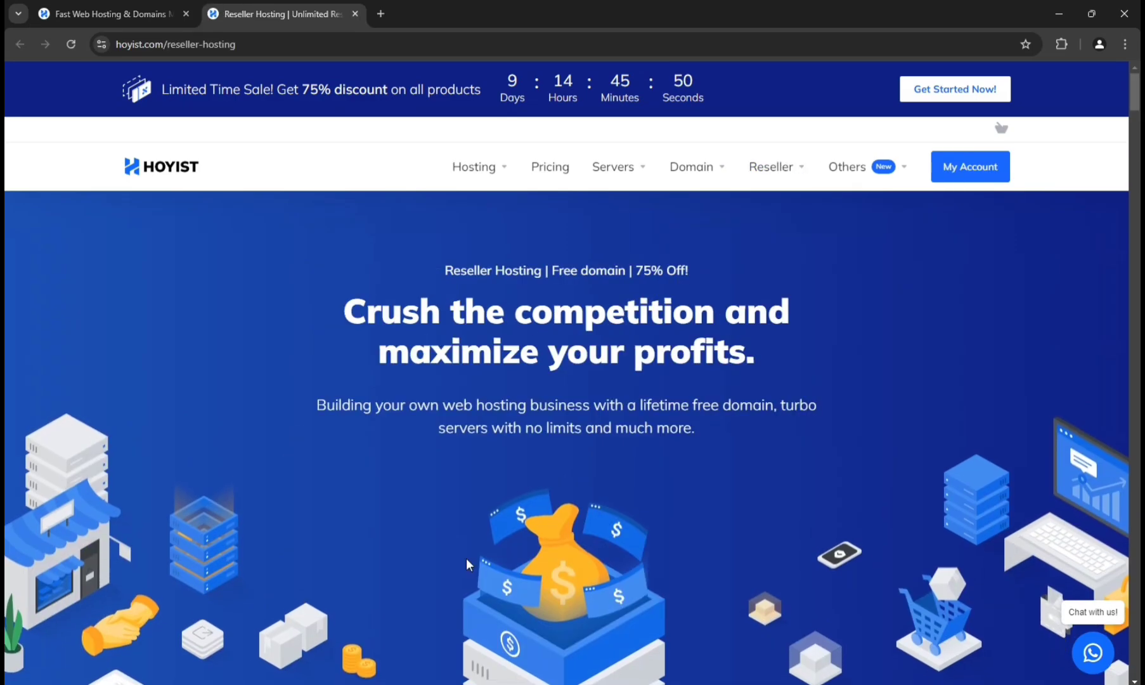
scroll(460, 565, down, 10)
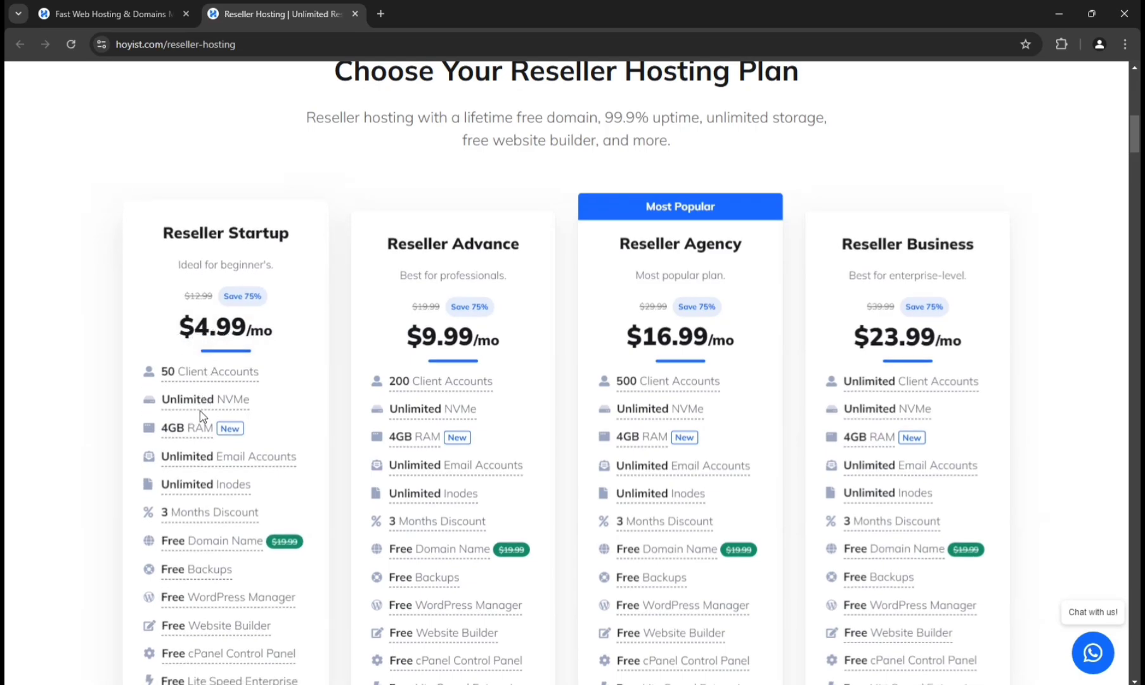
mouse_move(198, 434)
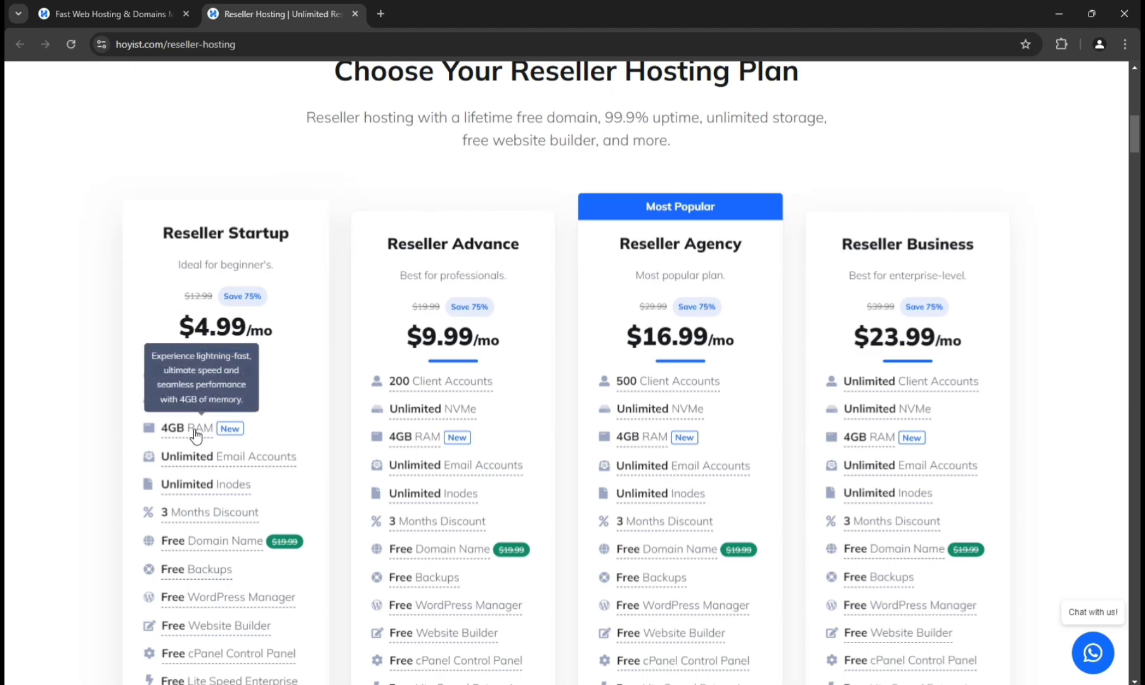
mouse_move(248, 465)
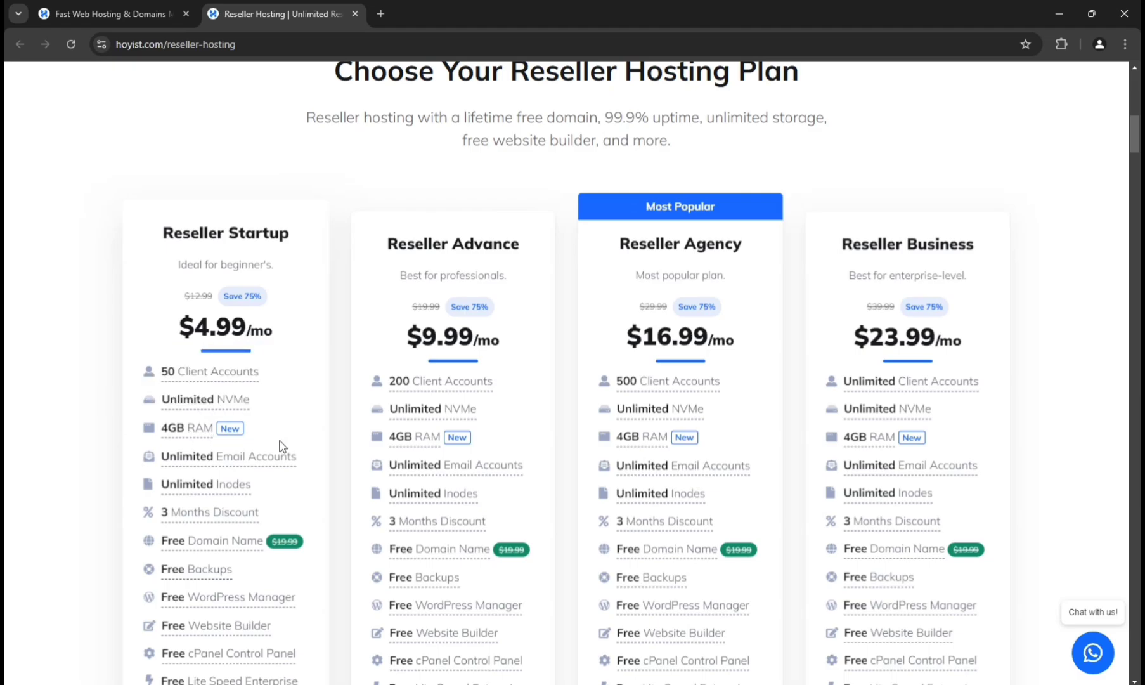
scroll(279, 444, down, 1)
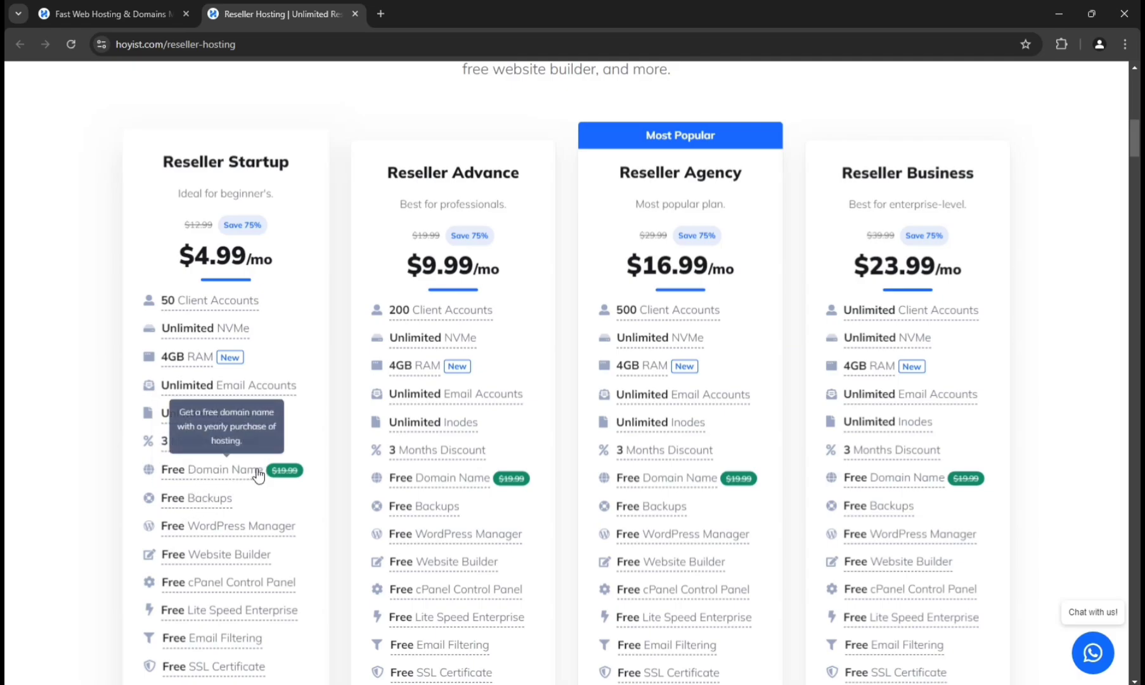
scroll(255, 471, down, 1)
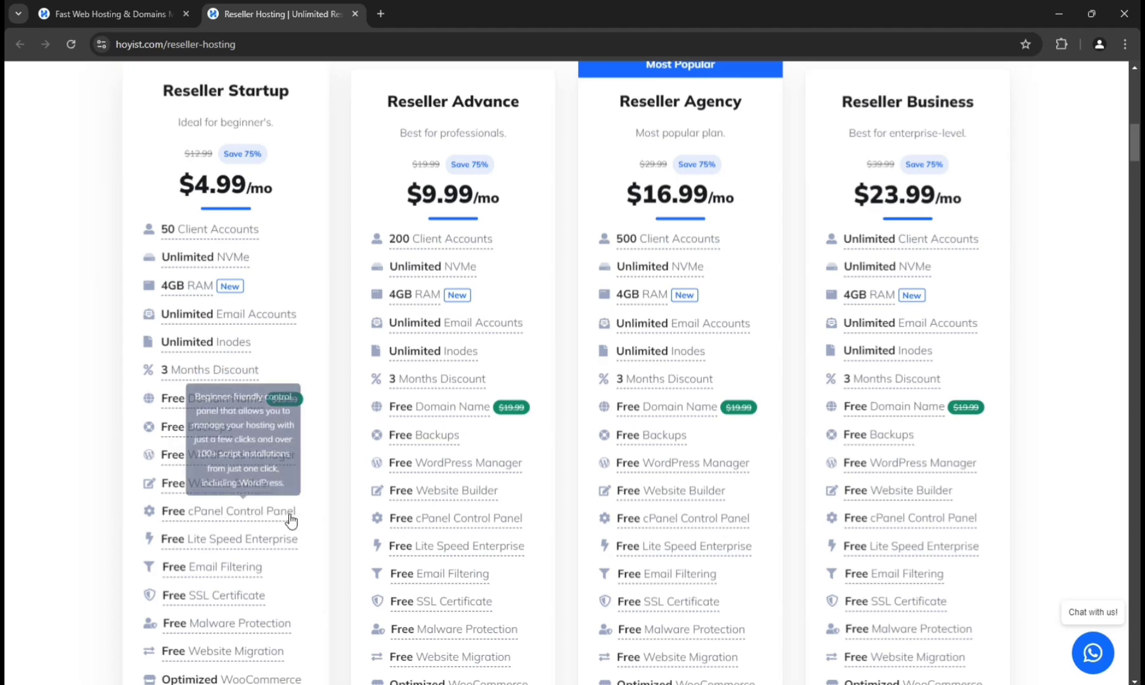
mouse_move(246, 544)
mouse_move(231, 574)
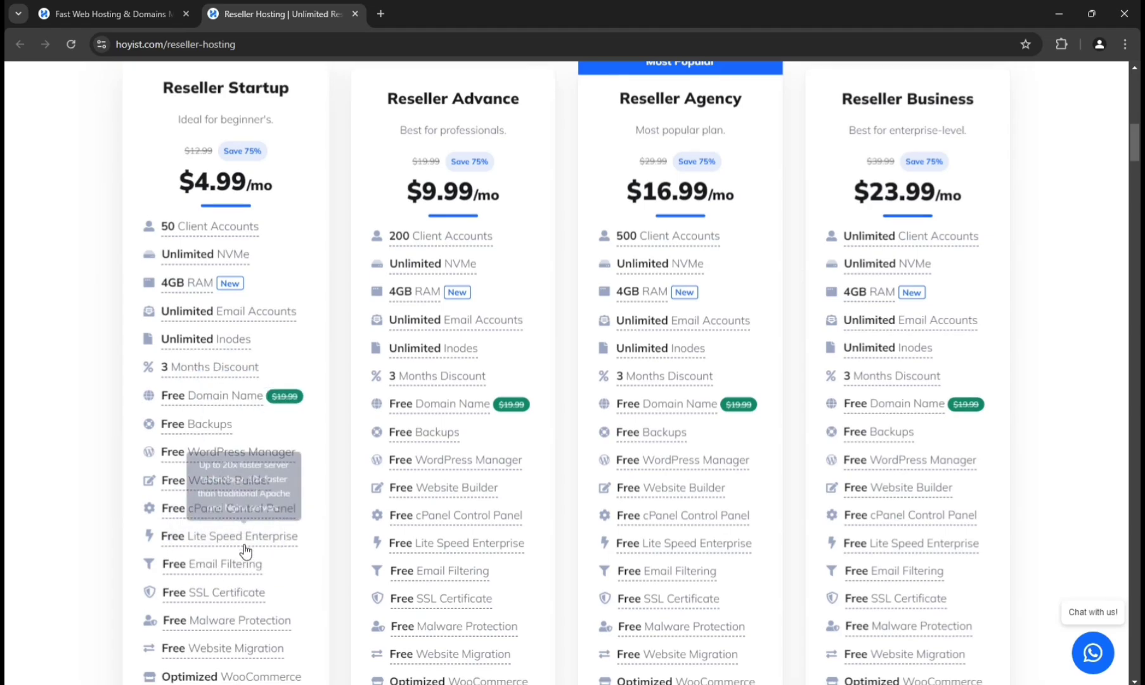
scroll(244, 547, down, 1)
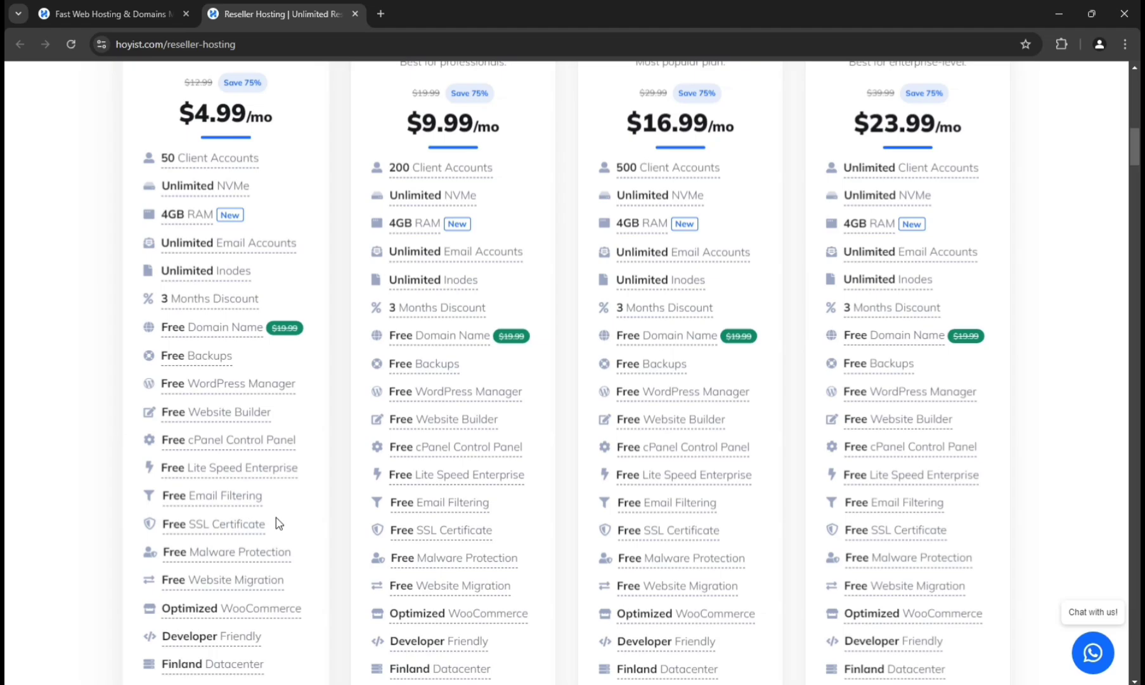
scroll(275, 517, down, 1)
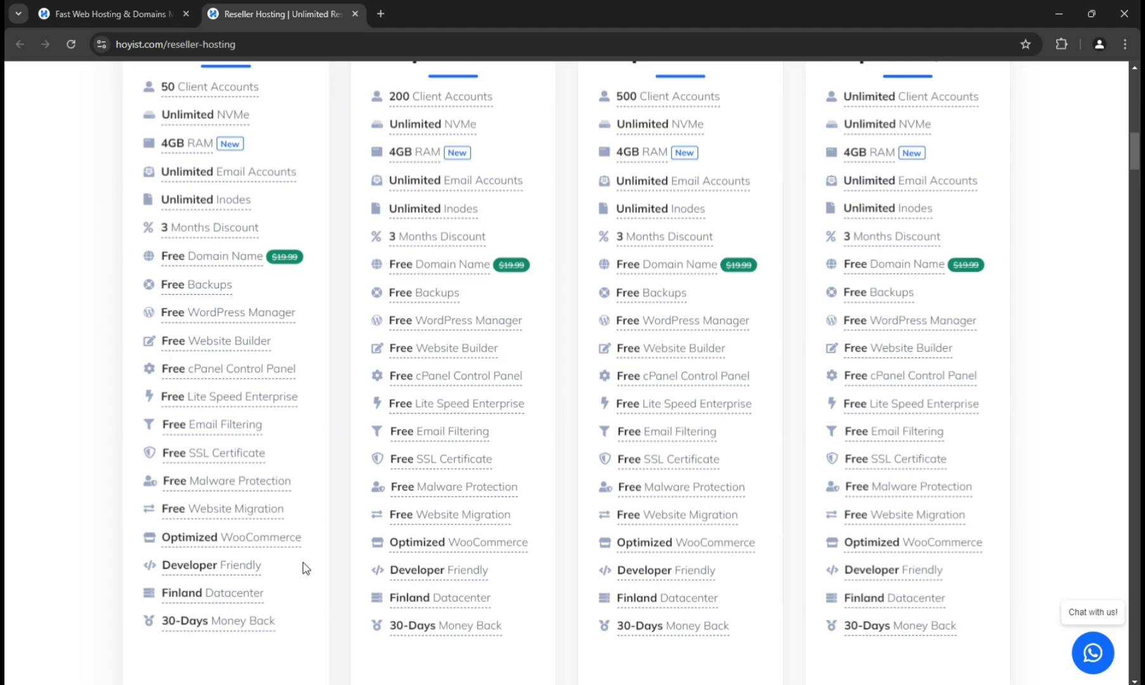
mouse_move(185, 571)
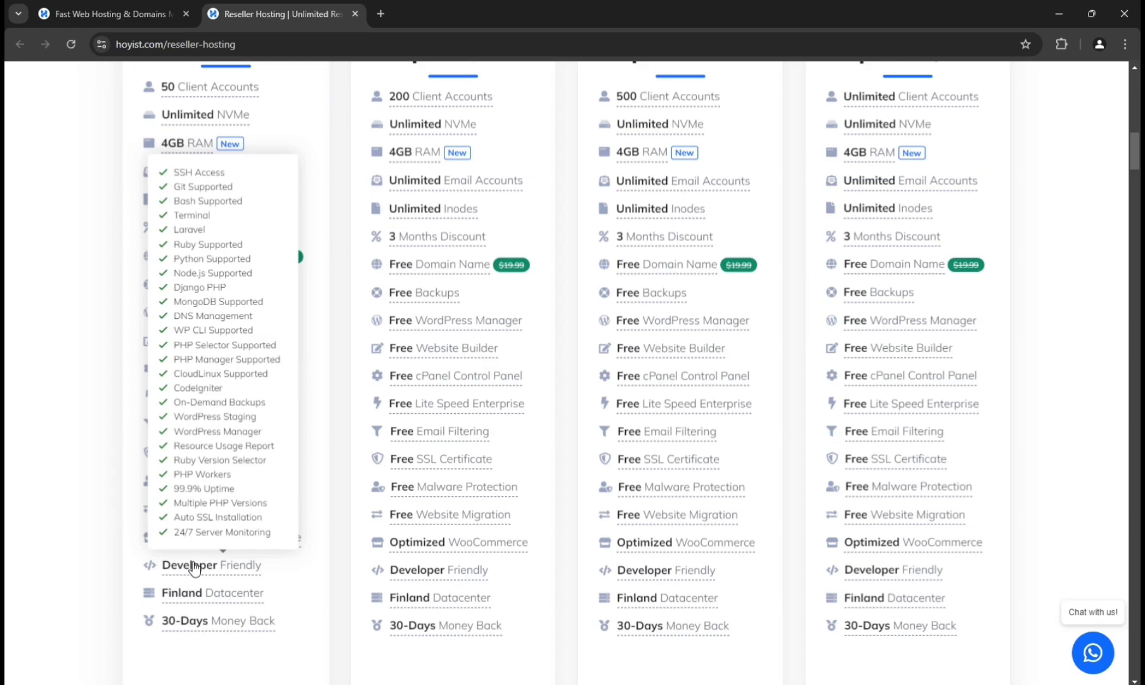
Step: Review the rest of the Reseller Hosting page and compare the client account limits and prices of the four reseller plans
drag(1134, 151, 1134, 660)
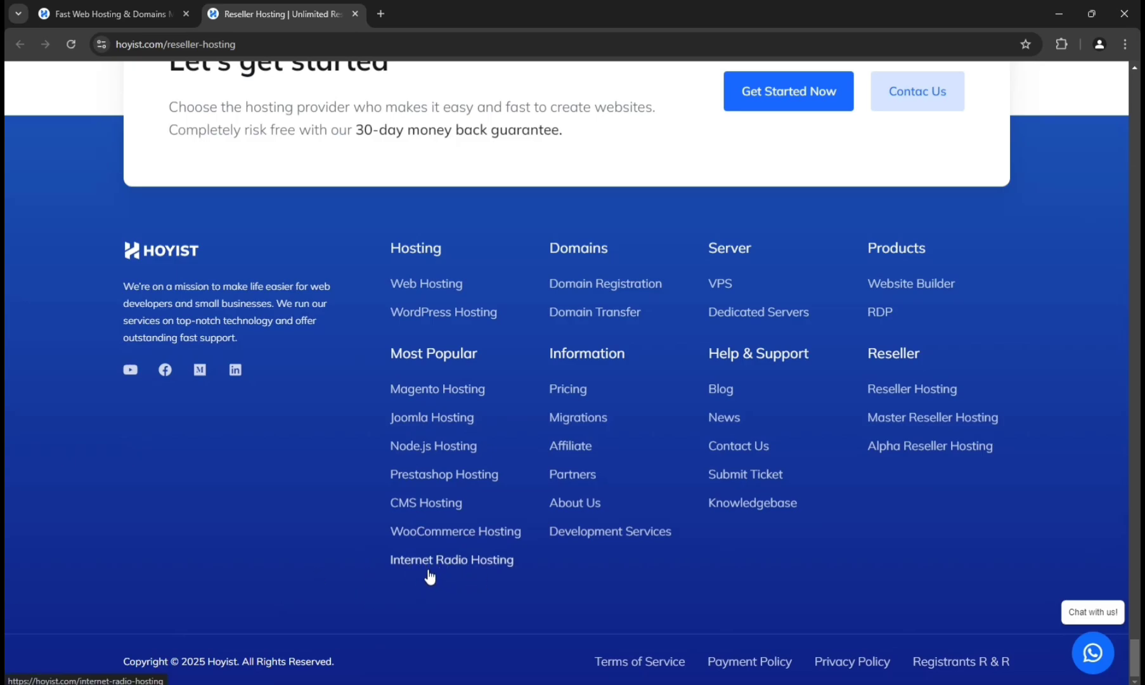
scroll(1138, 646, up, 1)
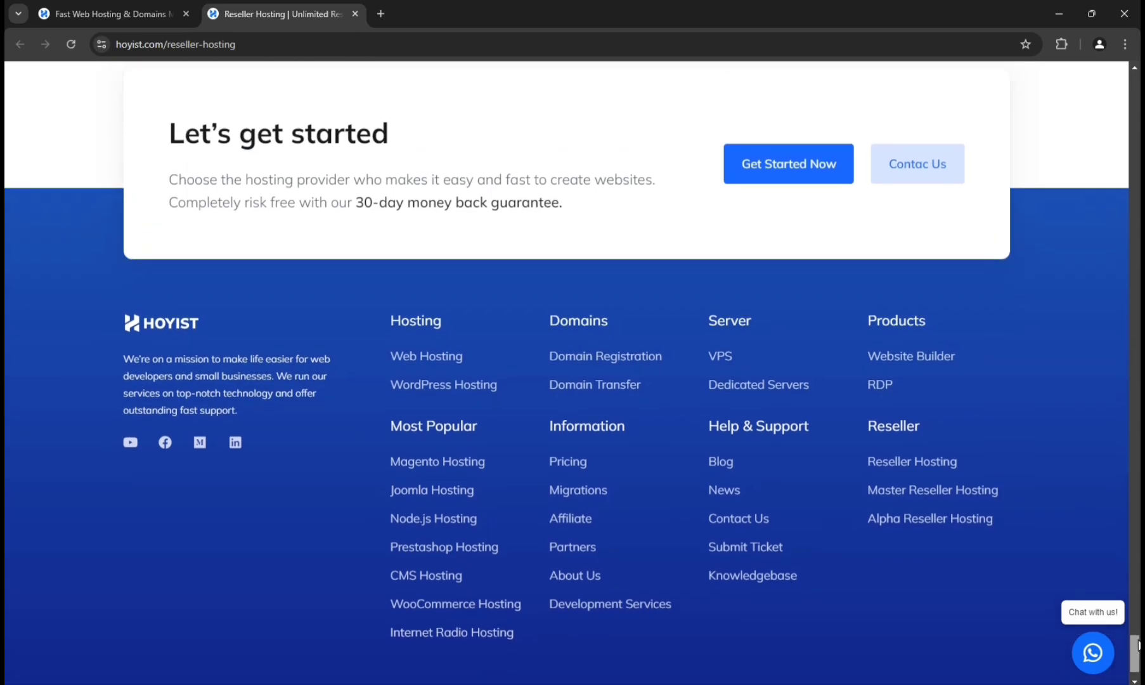
drag(1138, 645, 1136, 269)
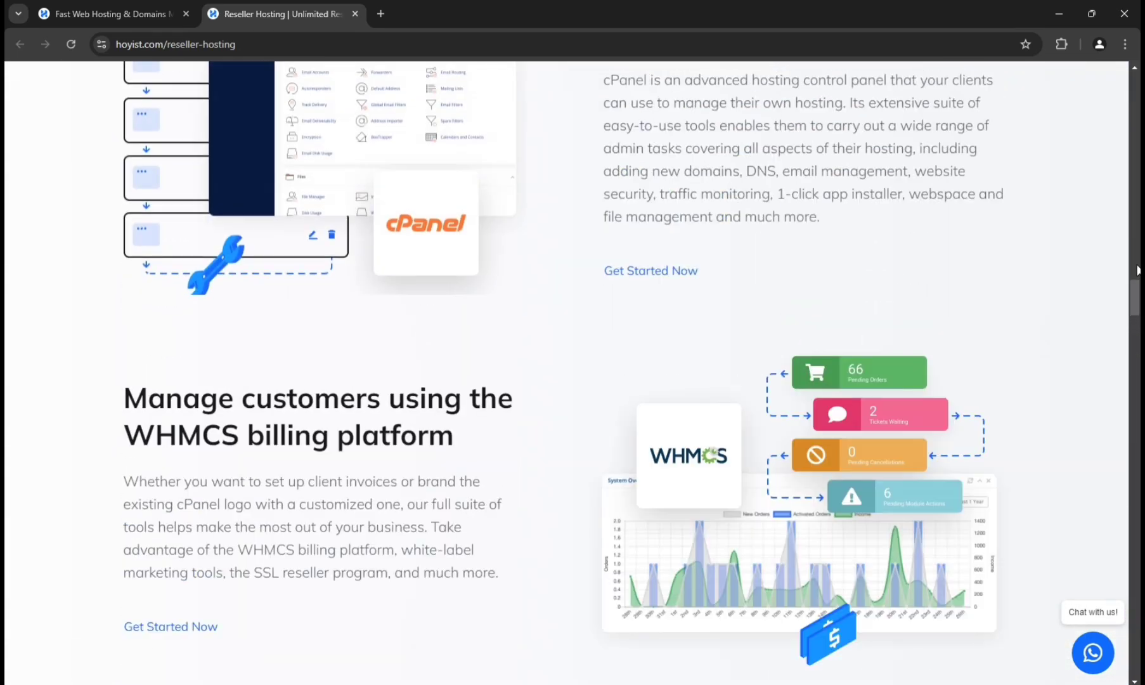
scroll(256, 466, up, 8)
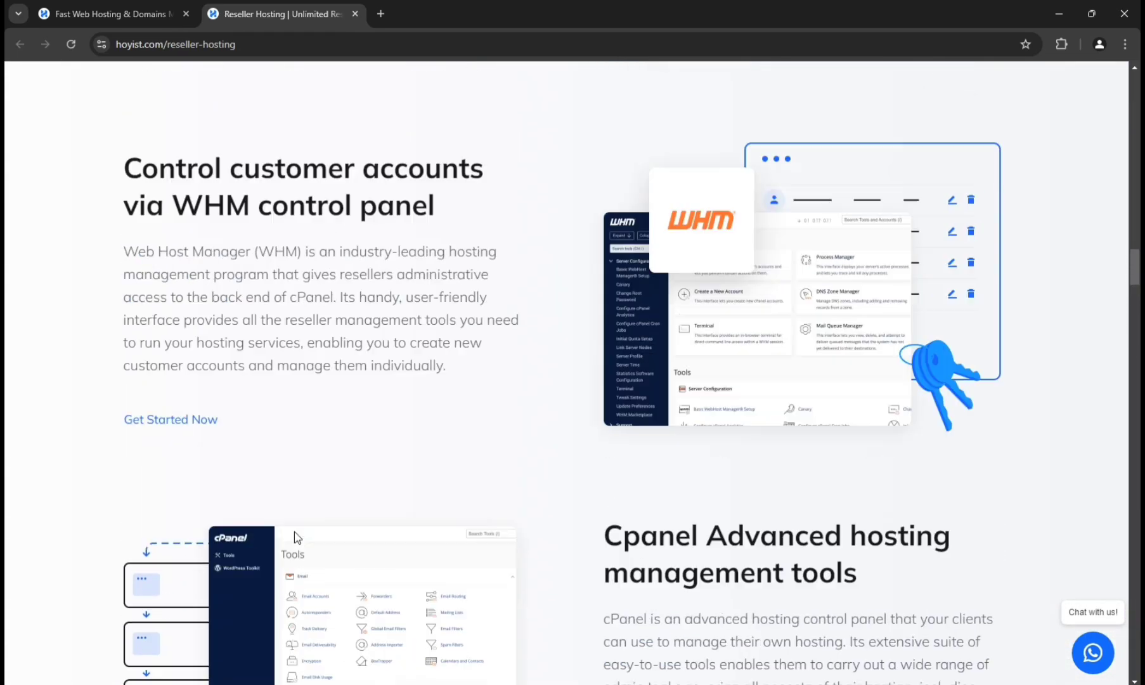
scroll(294, 538, up, 20)
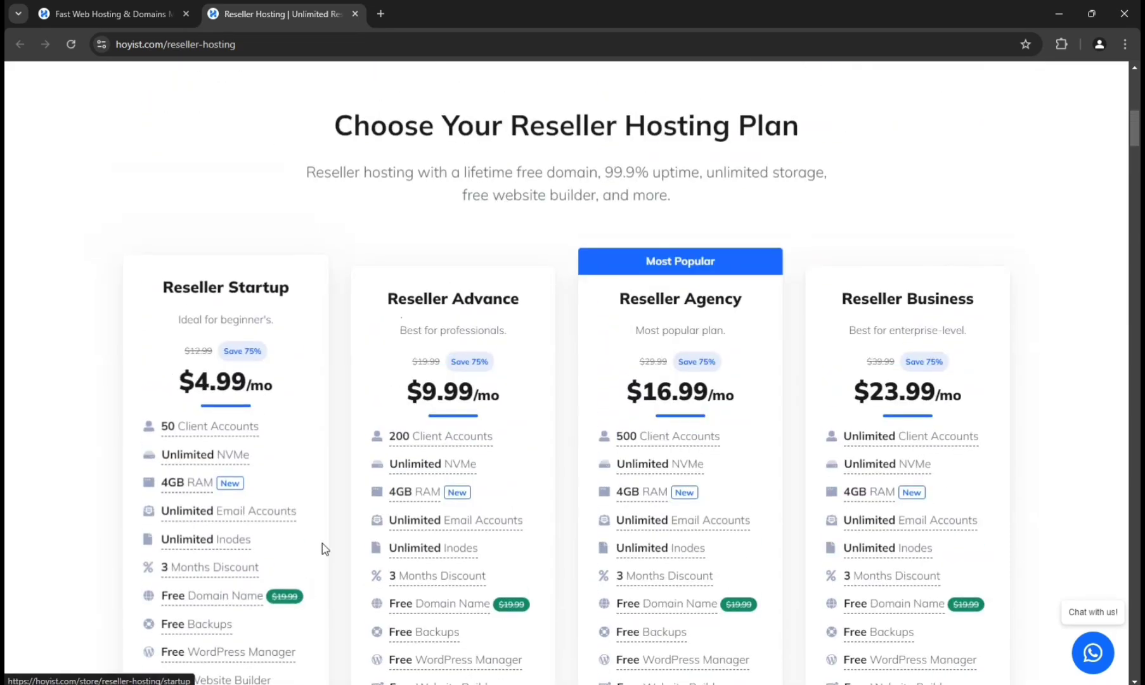
scroll(322, 542, down, 3)
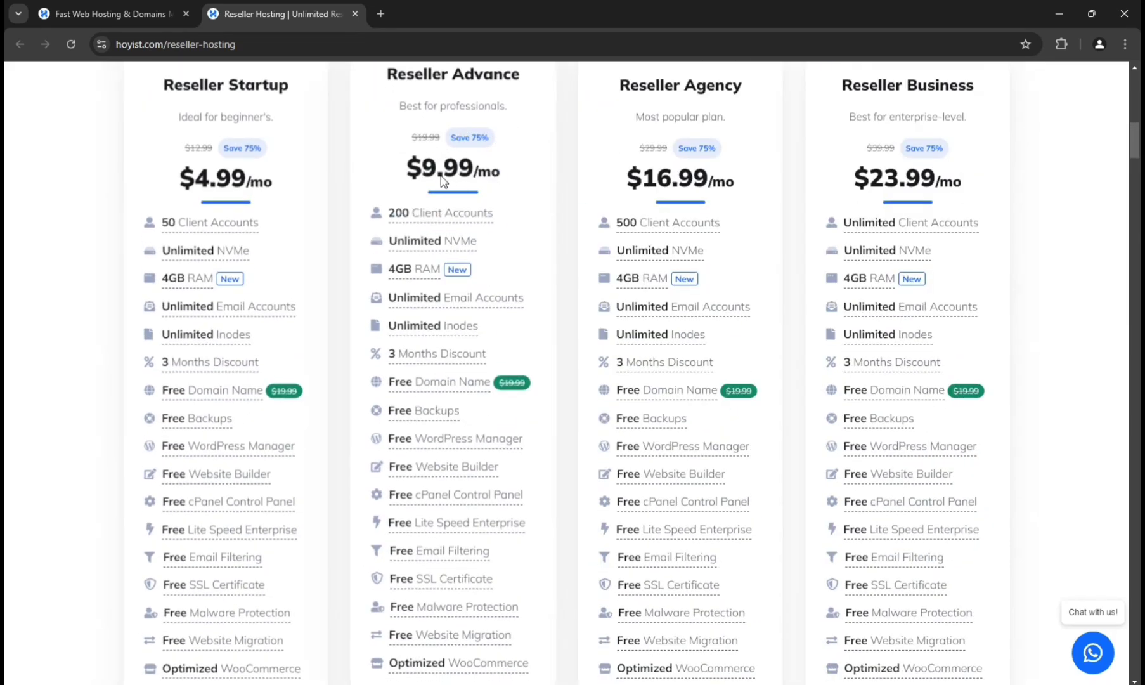
mouse_move(467, 225)
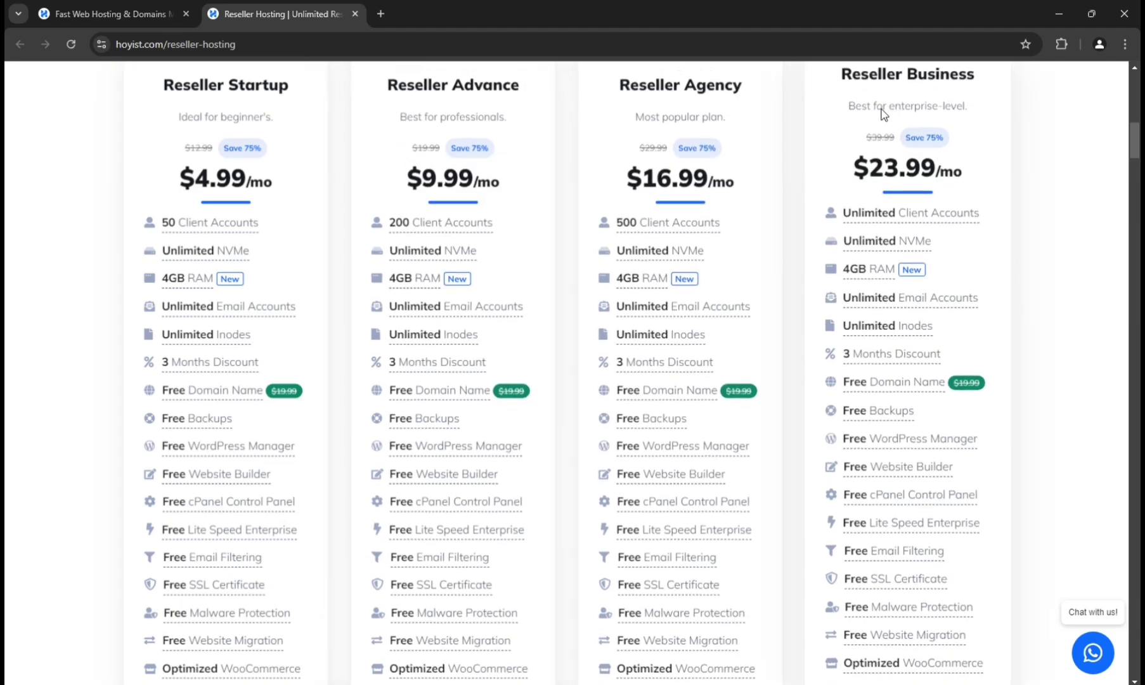
mouse_move(654, 228)
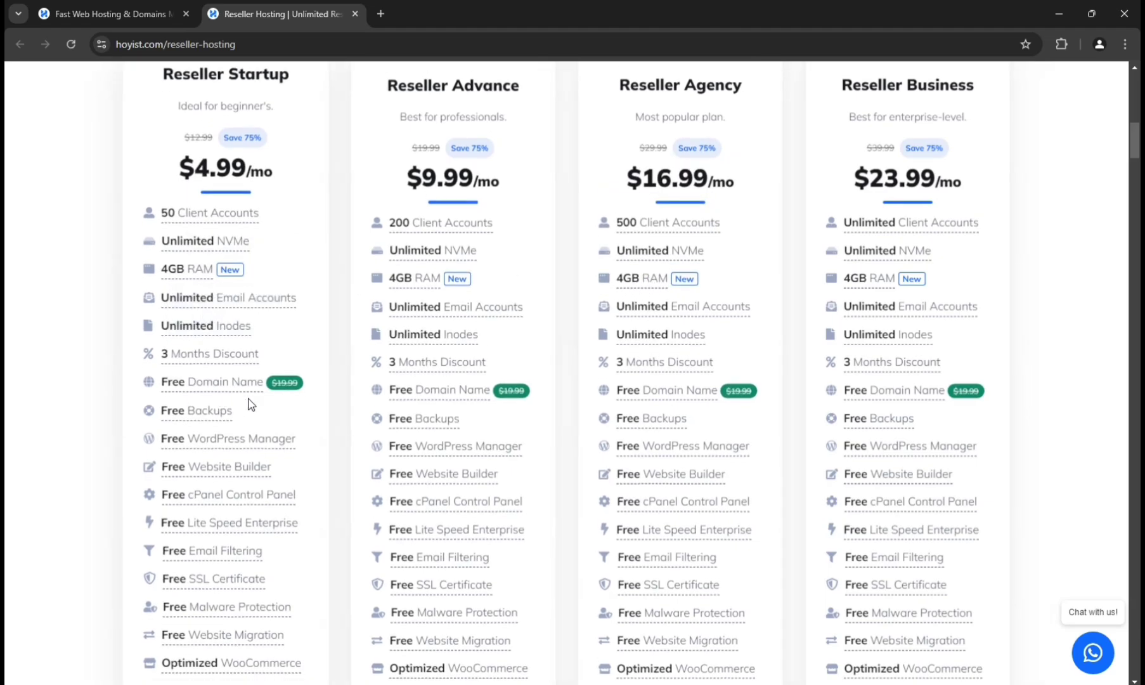
mouse_move(256, 397)
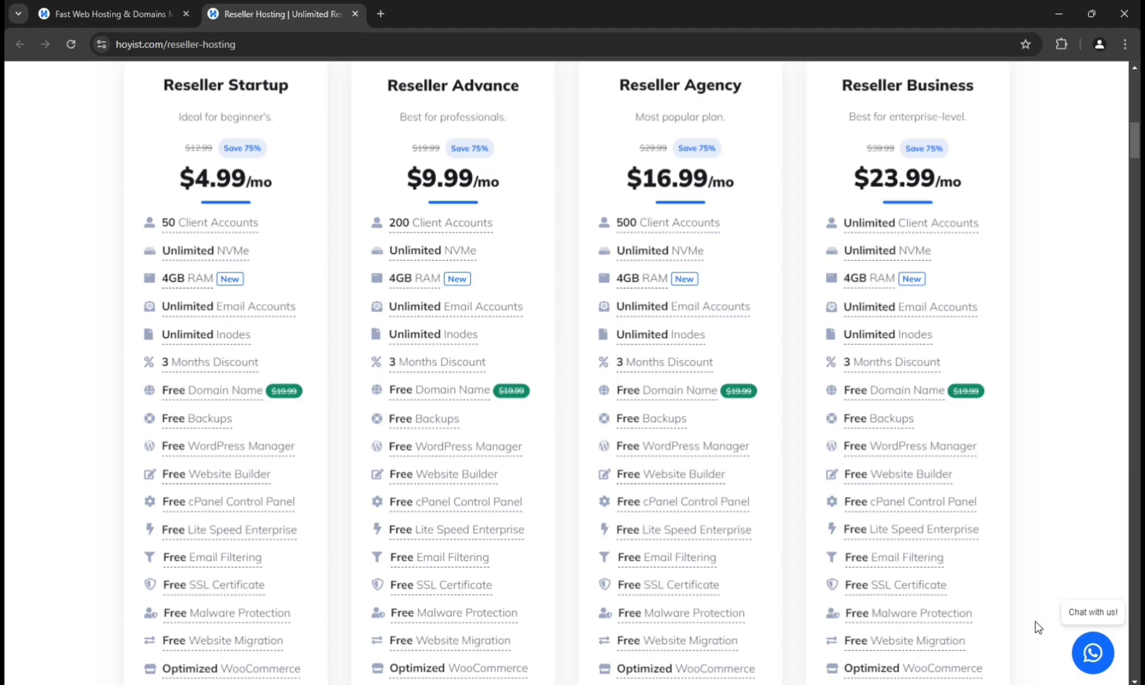
scroll(1030, 483, up, 10)
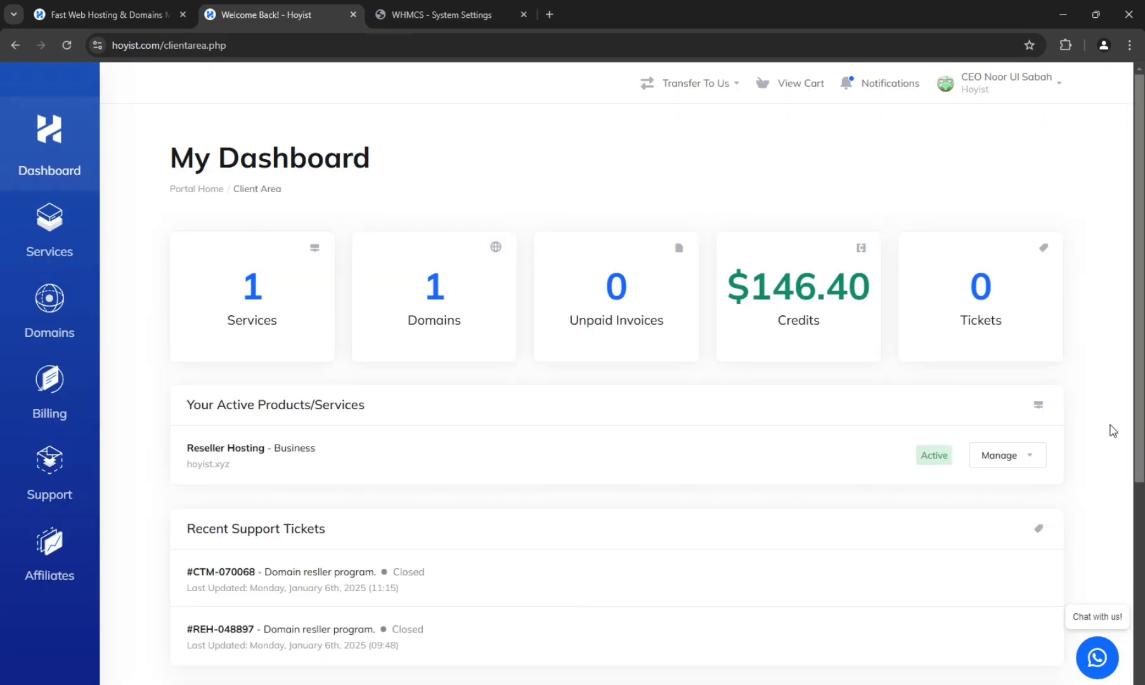
Step: Log in to cPanel for the active Reseller Hosting - Business service, and switch to the WHMCS System Settings page
click(1002, 458)
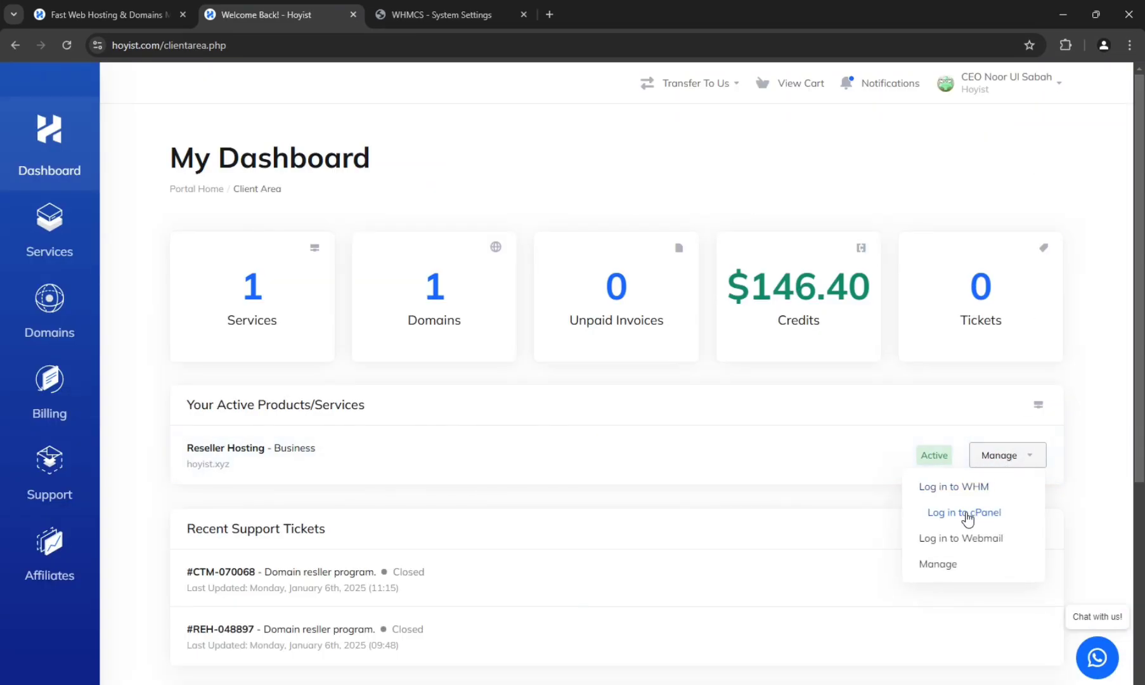
click(970, 515)
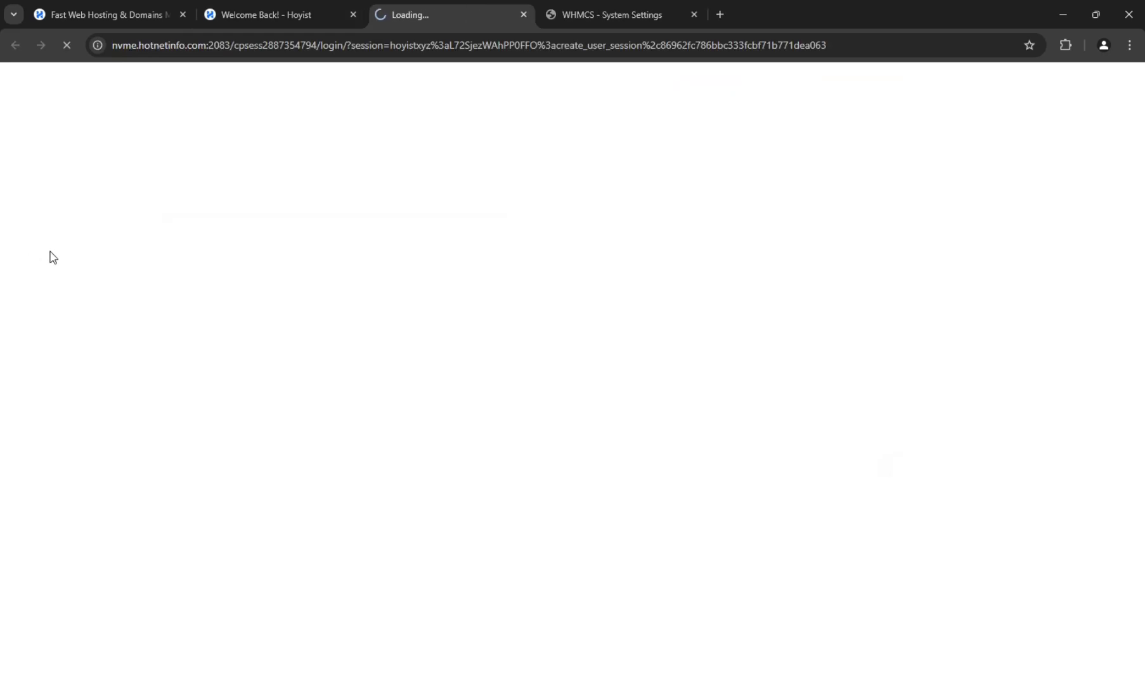
click(575, 9)
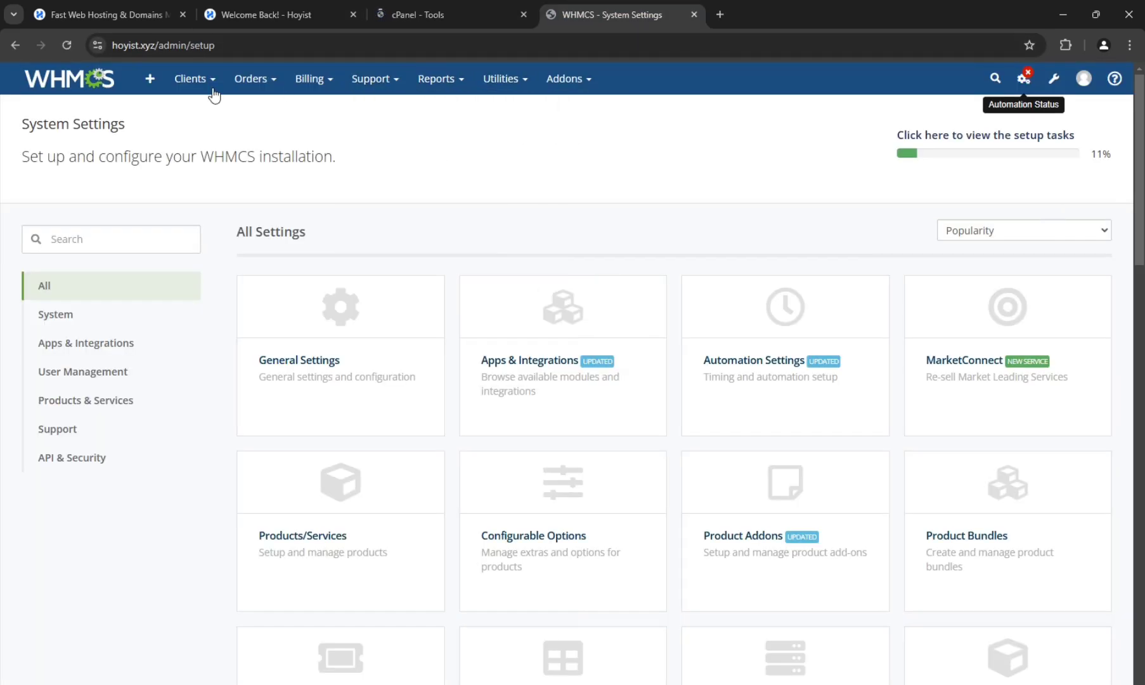
Step: Search the WHMCS system settings for "cron", clear the search and list all settings again
click(71, 239)
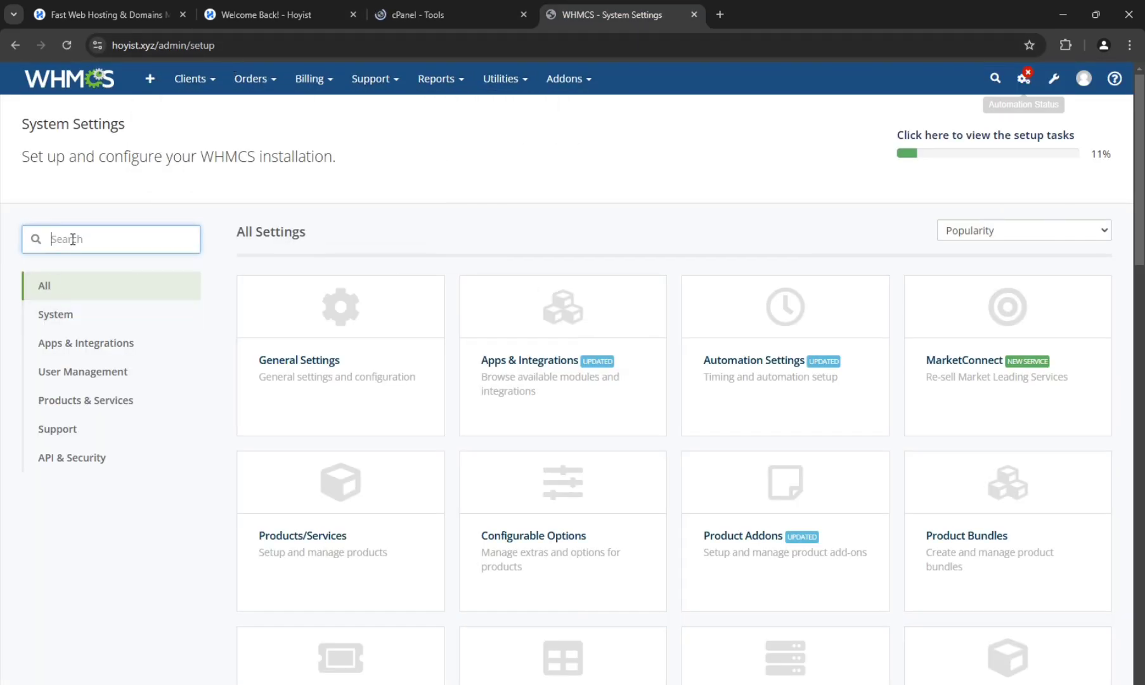
text(cron)
double_click(72, 239)
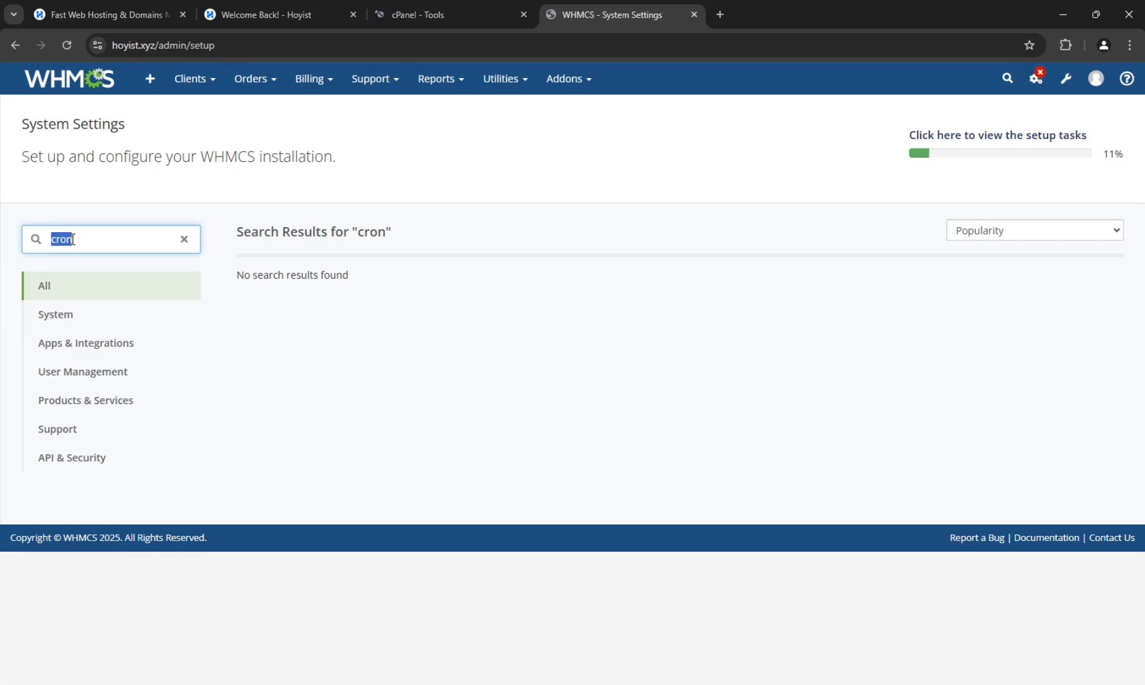
text(crom)
key(BackSpace)
key(BackSpace)
key(BackSpace)
key(BackSpace)
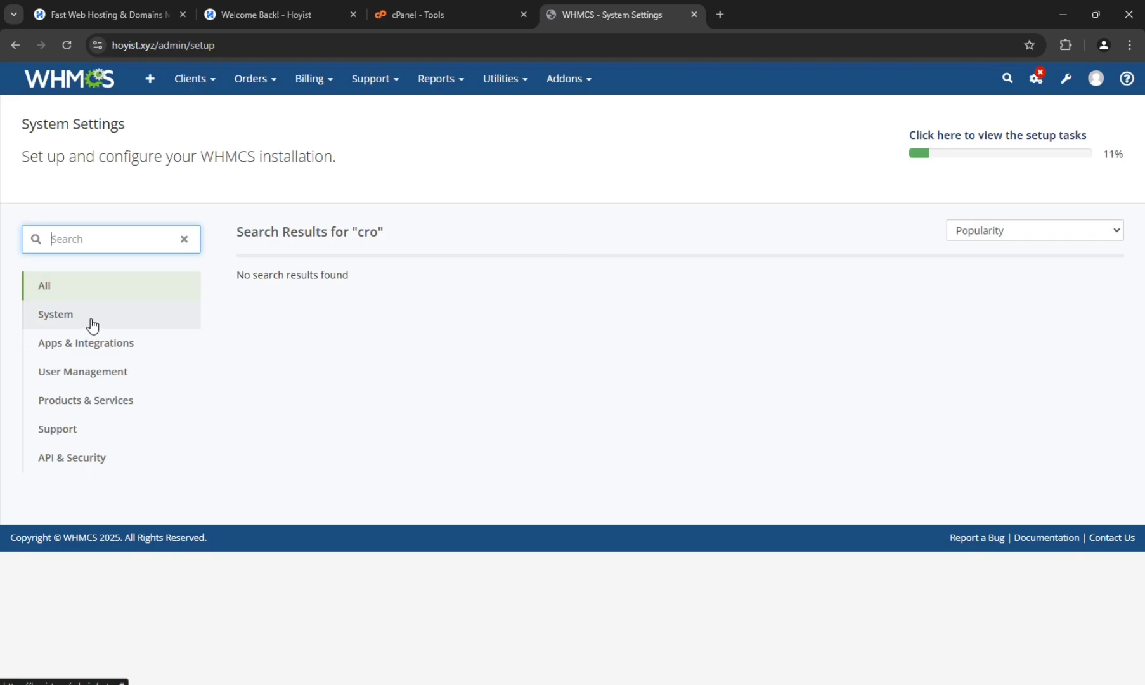
click(77, 287)
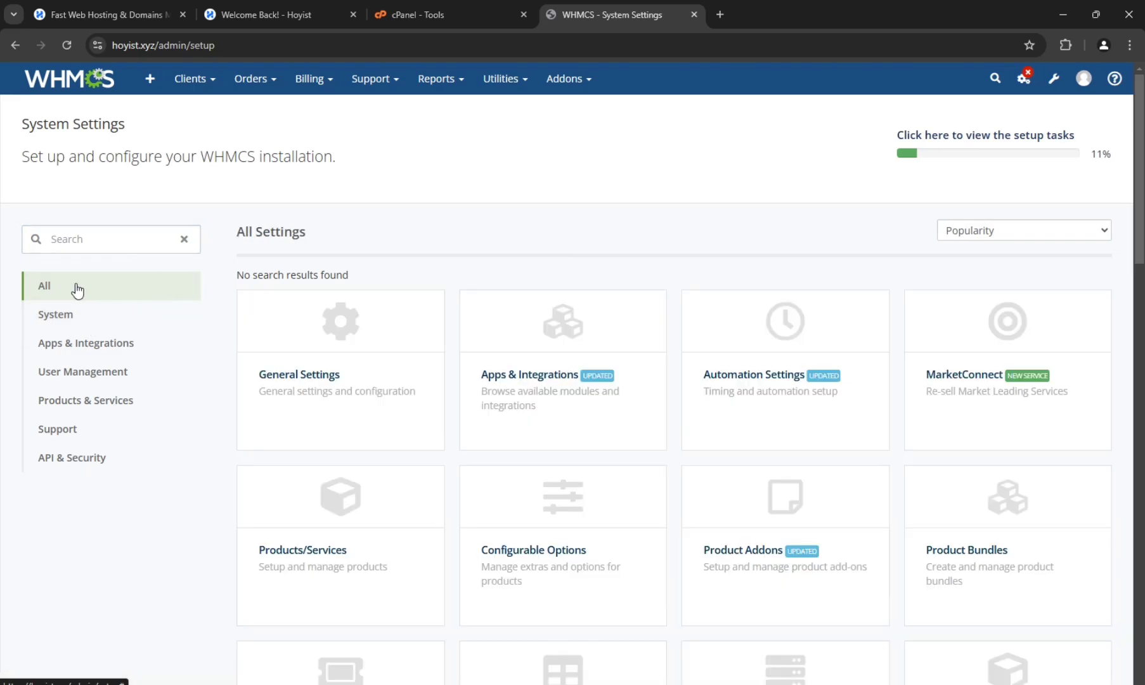
Step: Search the system settings for "au" and clear the search
click(100, 245)
text(au)
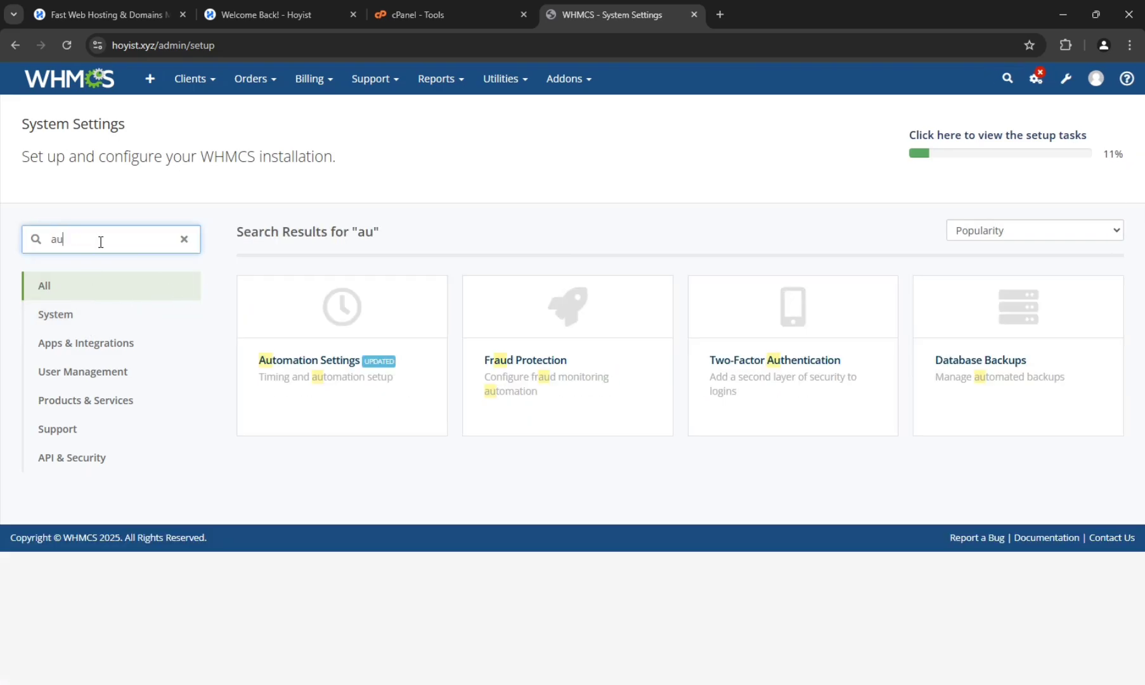
key(ctrl+a)
key(BackSpace)
text(\)
key(BackSpace)
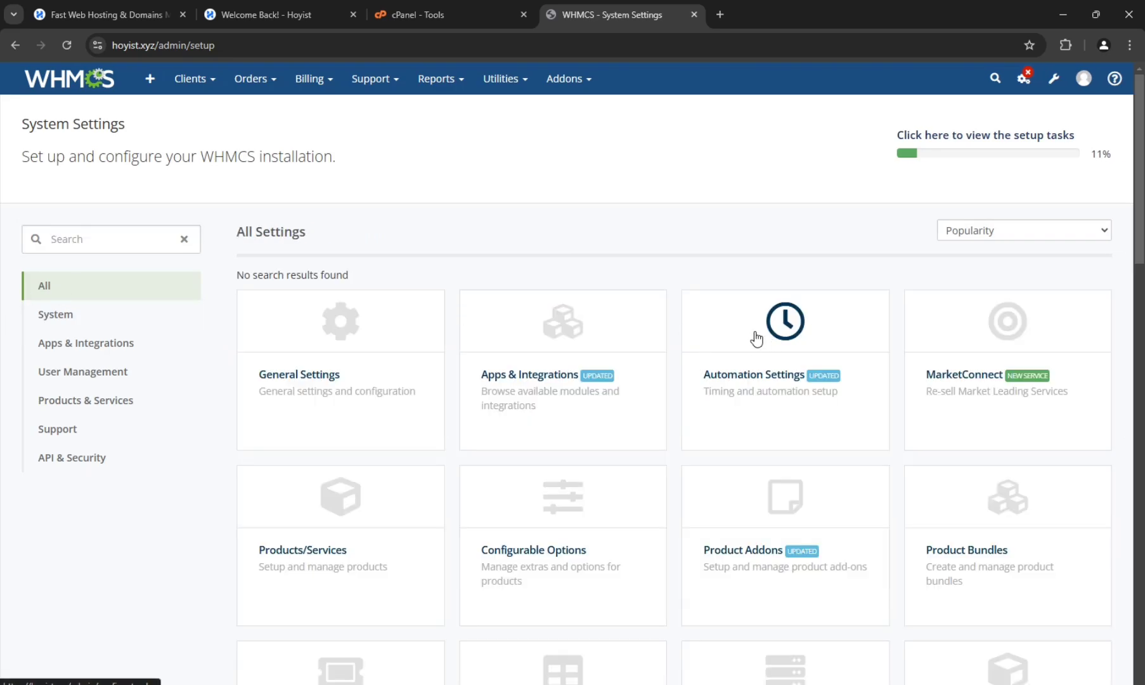
Step: Open the Cron Status details from the Automation Status page's error notice and copy the provided cron command
click(1024, 81)
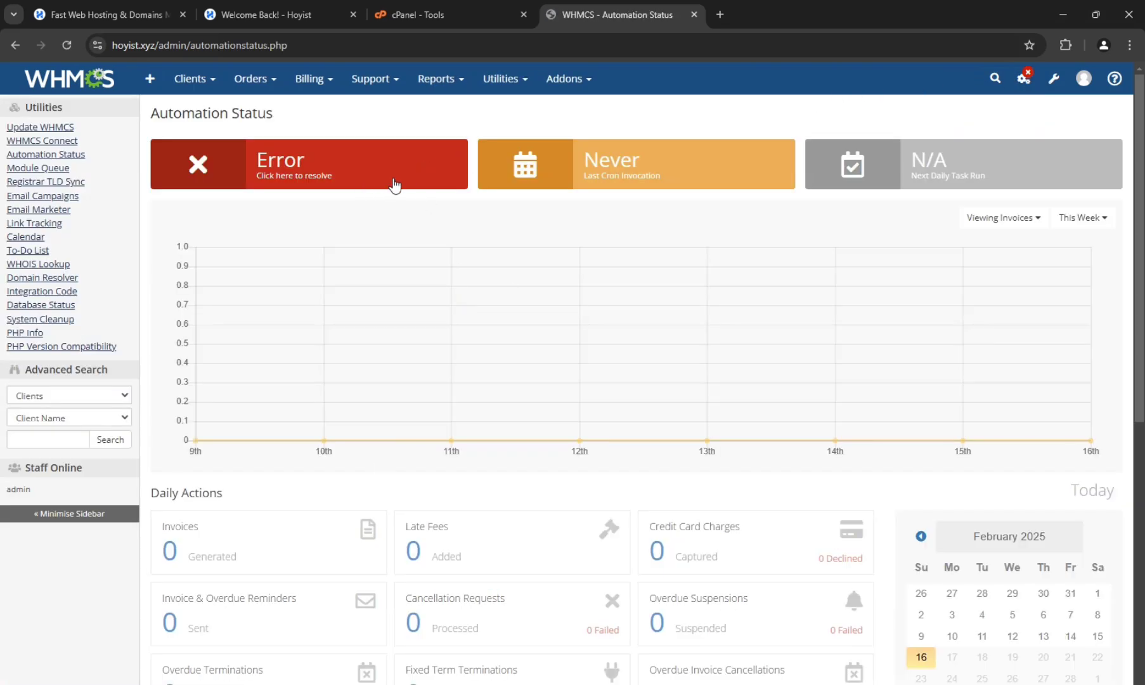
click(293, 168)
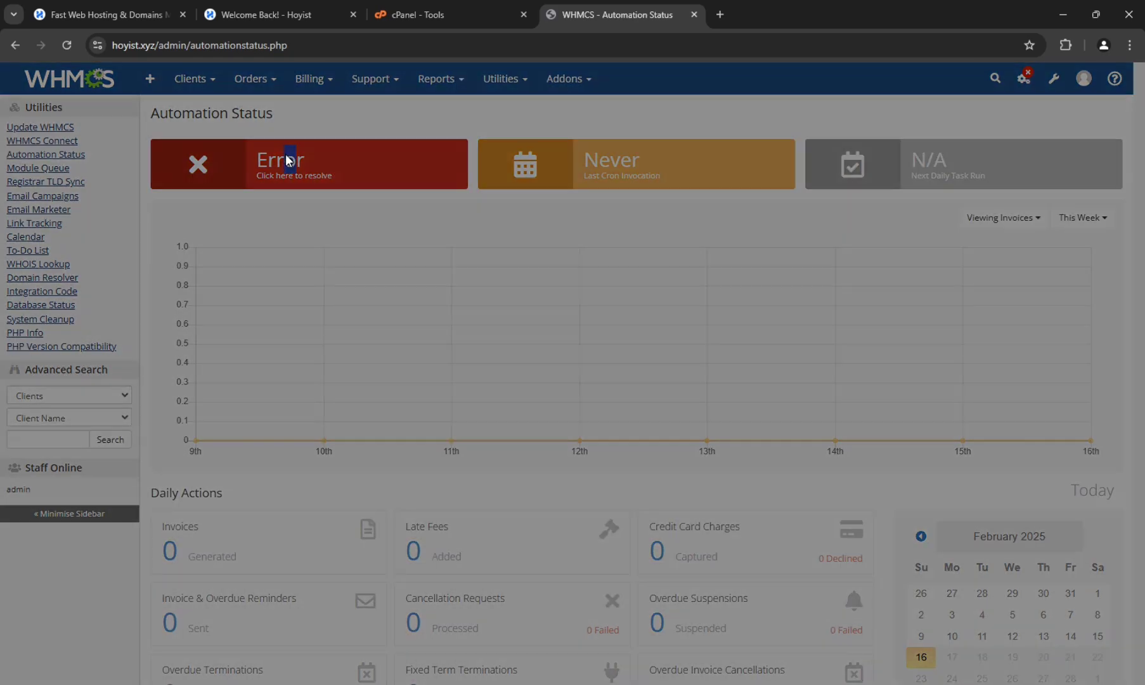
click(161, 301)
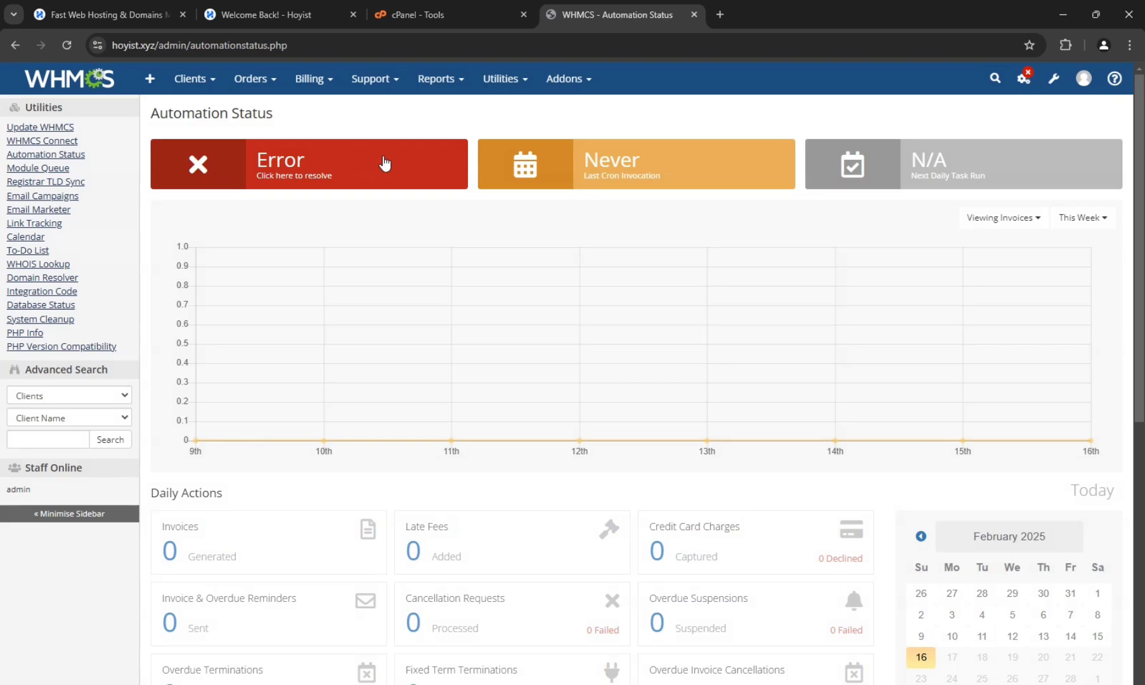
click(340, 174)
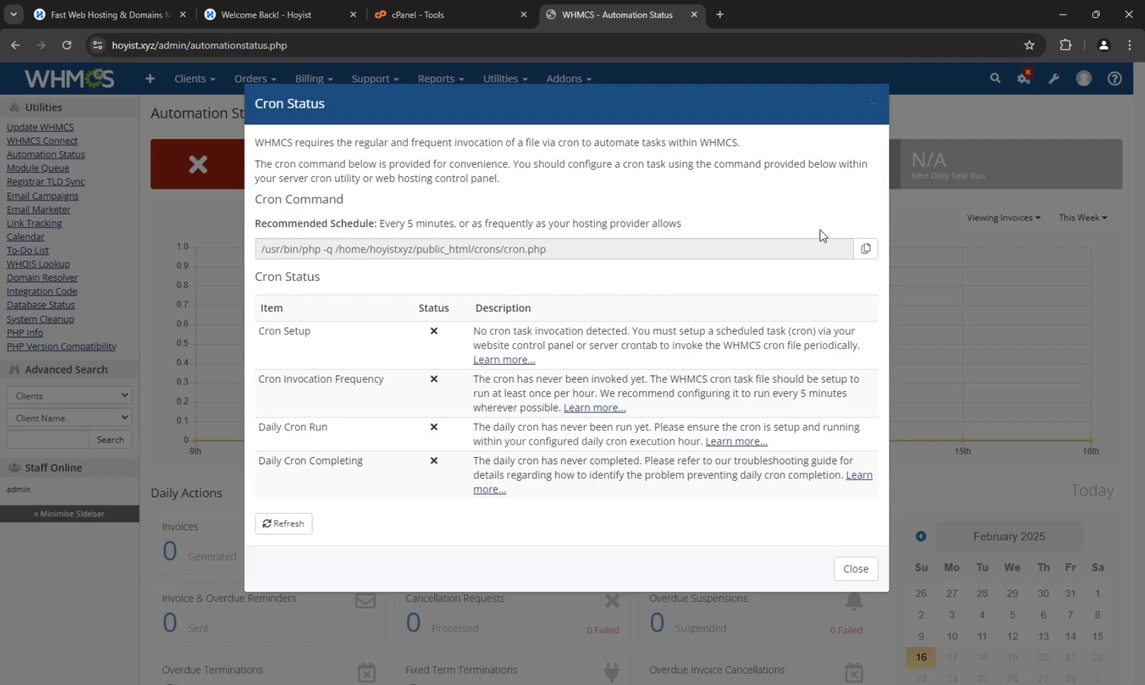
click(864, 253)
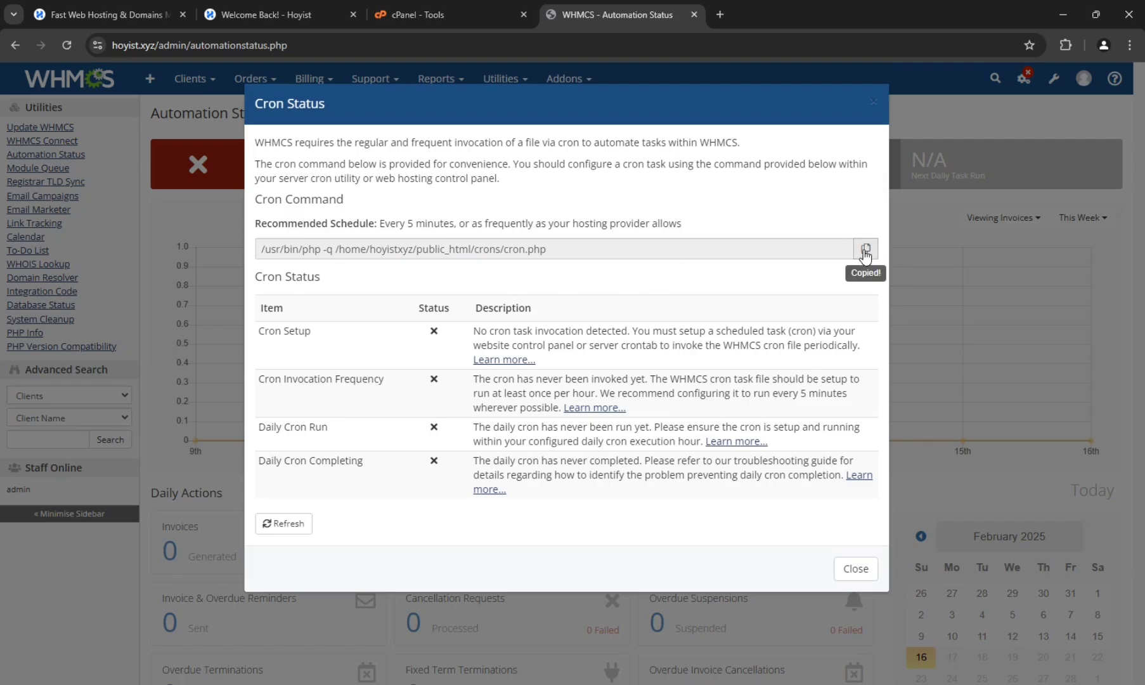
click(504, 249)
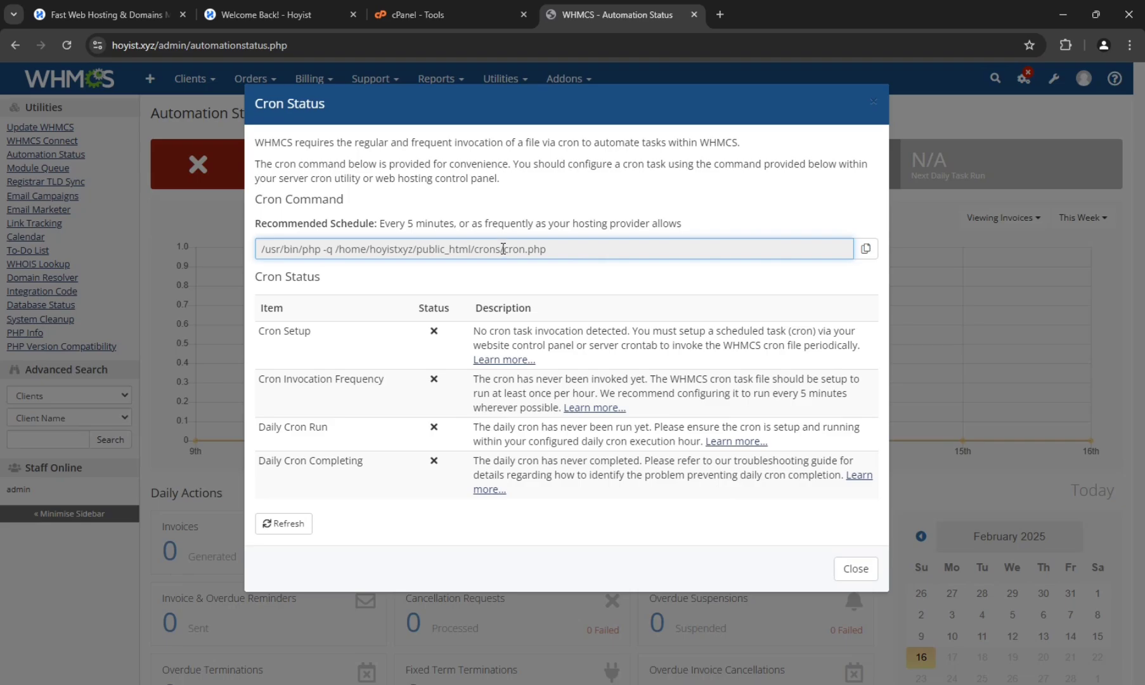
Step: Copy the WHMCS cron command, switch to cPanel, search its tools for "cro" and open Cron Jobs
click(865, 248)
click(431, 14)
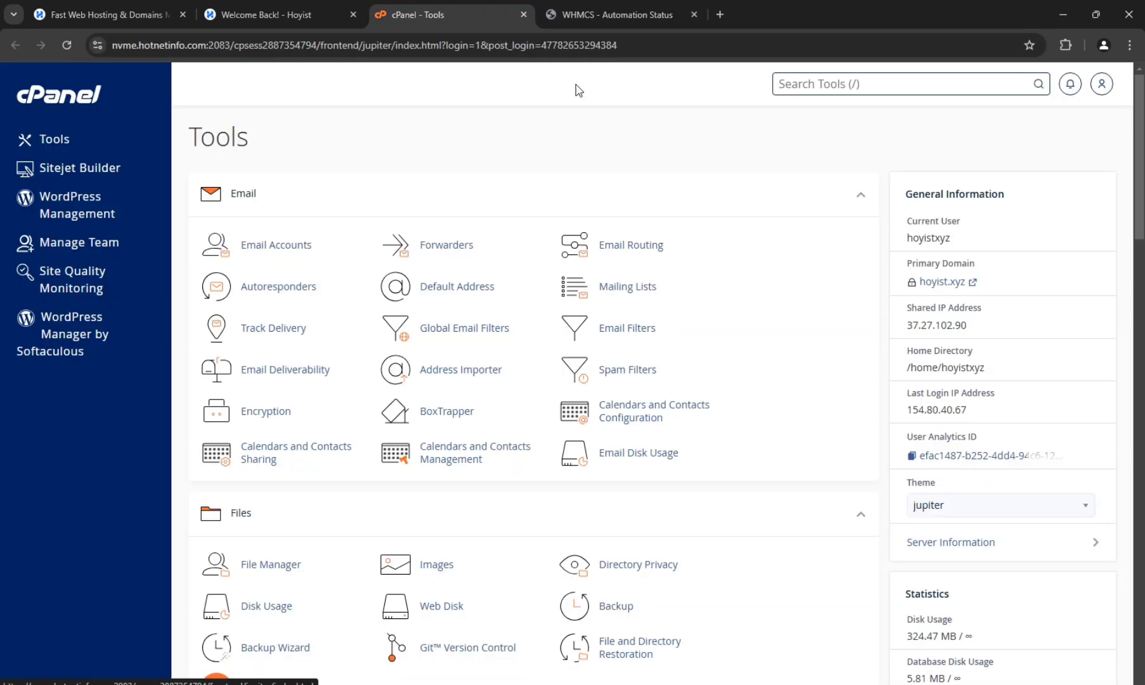
click(870, 78)
text(cro)
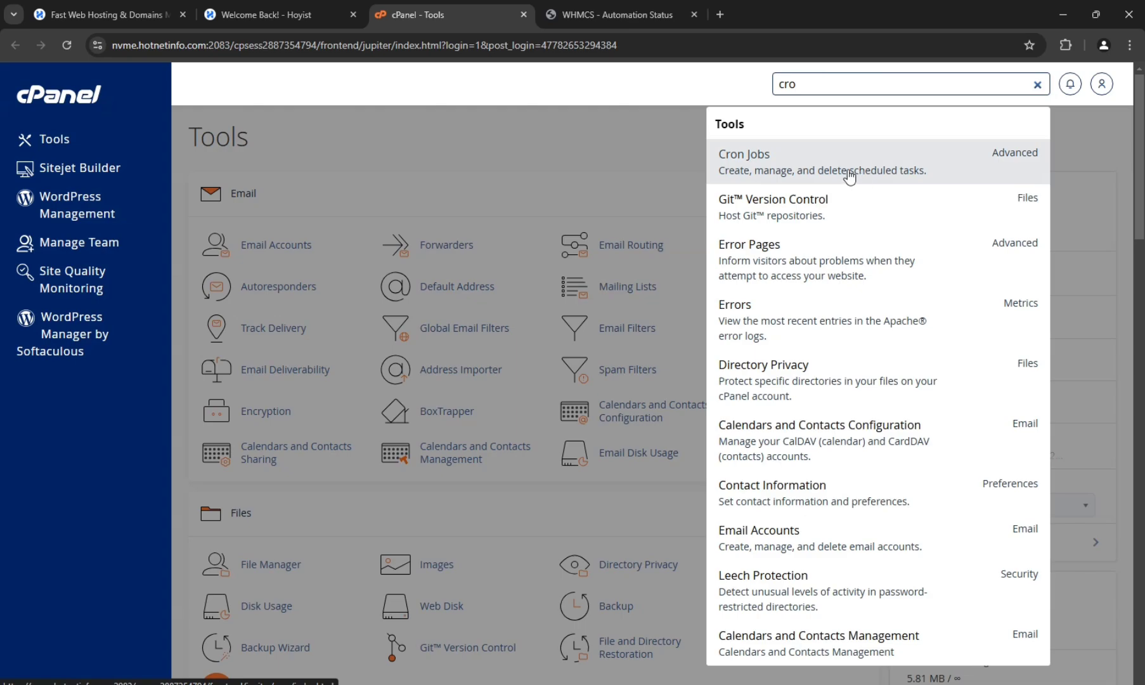
click(890, 169)
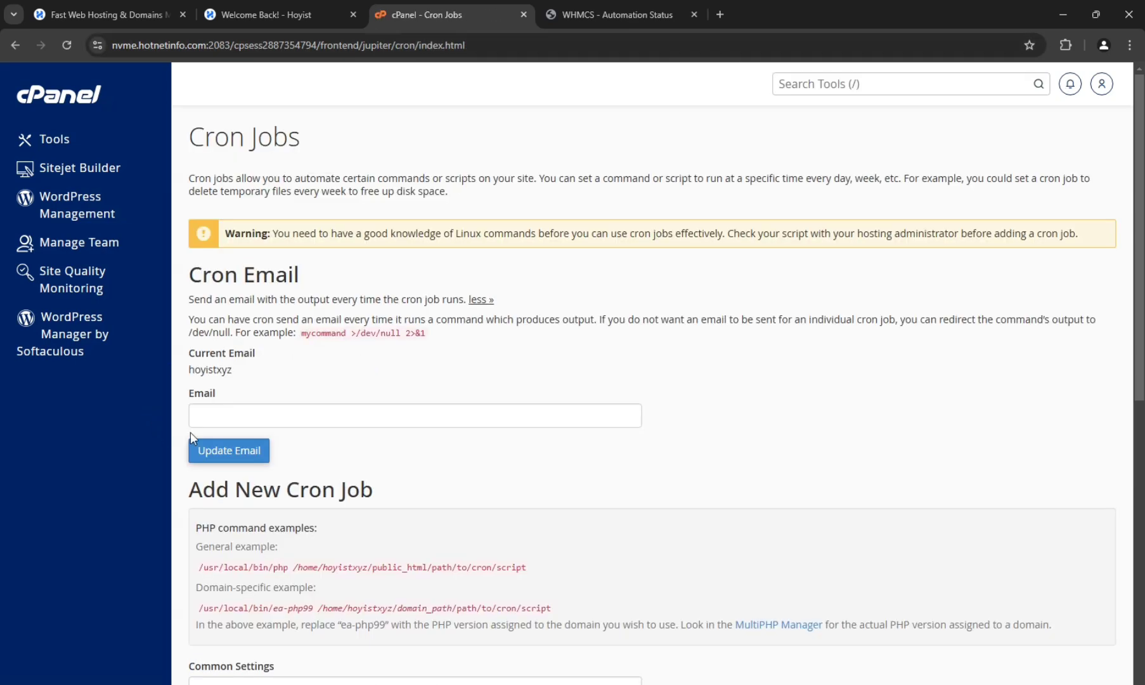
Step: Review the Cron Email section and the Add New Cron Job form on the Cron Jobs page
scroll(300, 408, down, 5)
scroll(327, 365, down, 3)
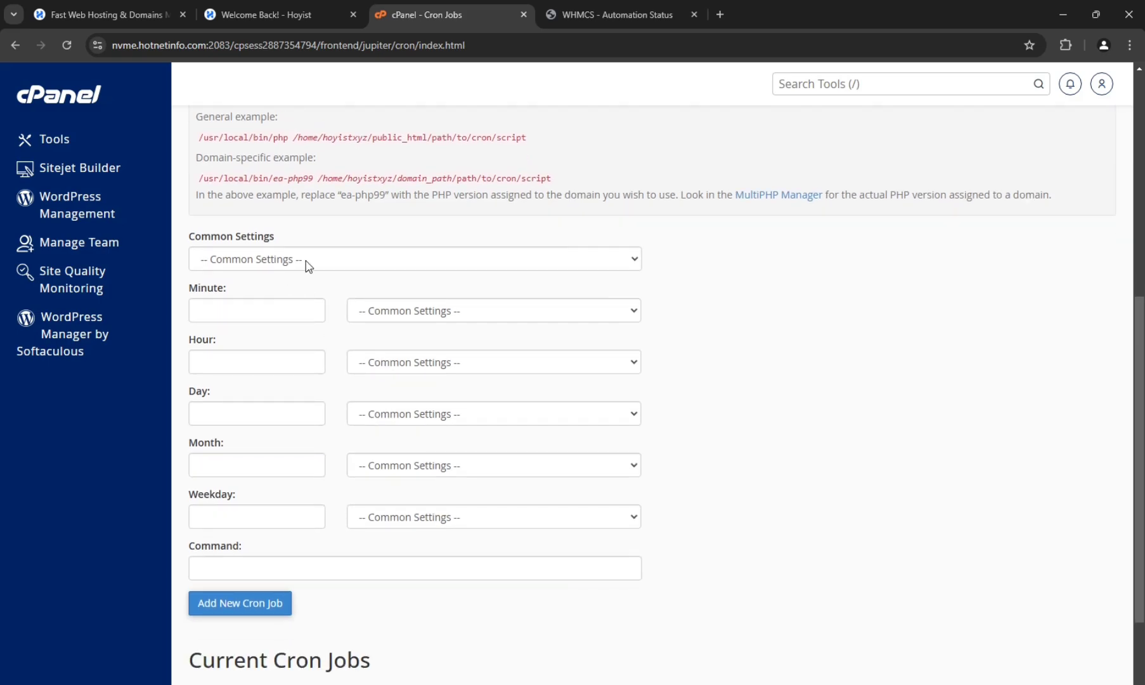
scroll(339, 322, up, 8)
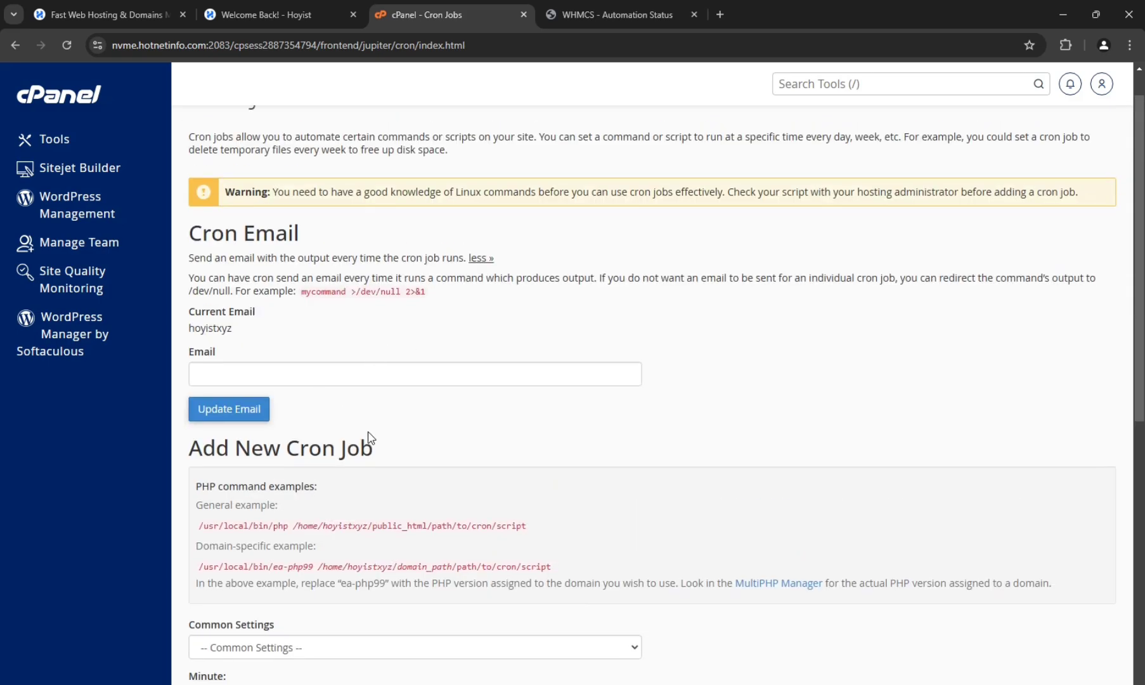
click(219, 376)
click(569, 403)
scroll(355, 431, down, 5)
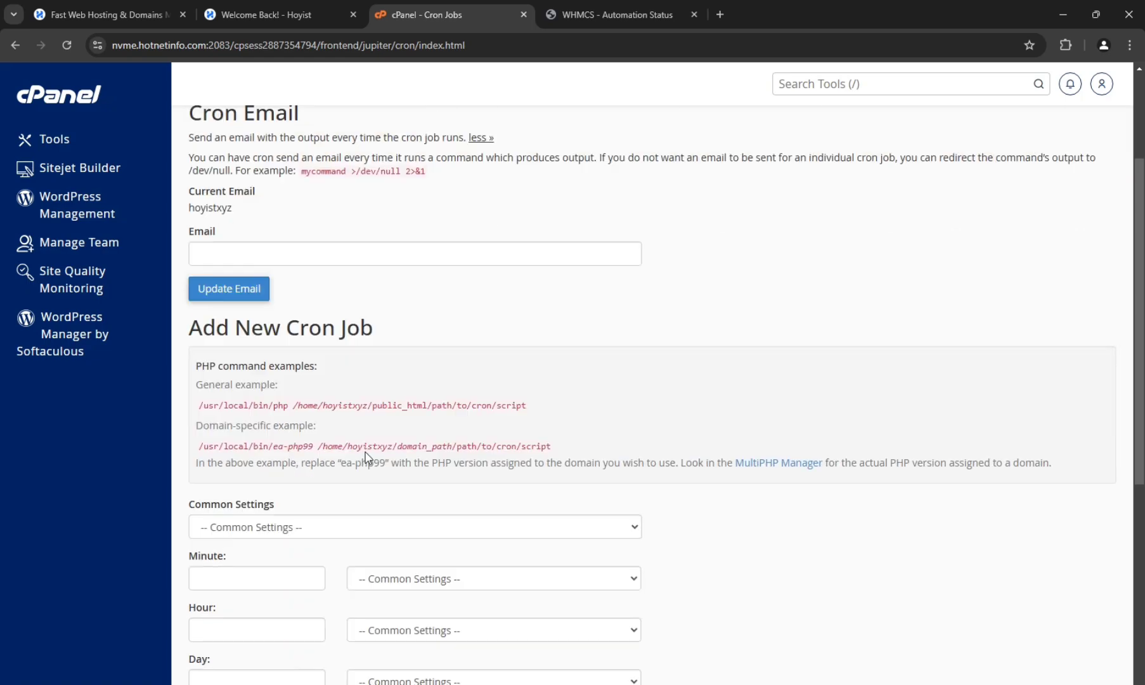
scroll(453, 400, up, 3)
scroll(468, 420, up, 2)
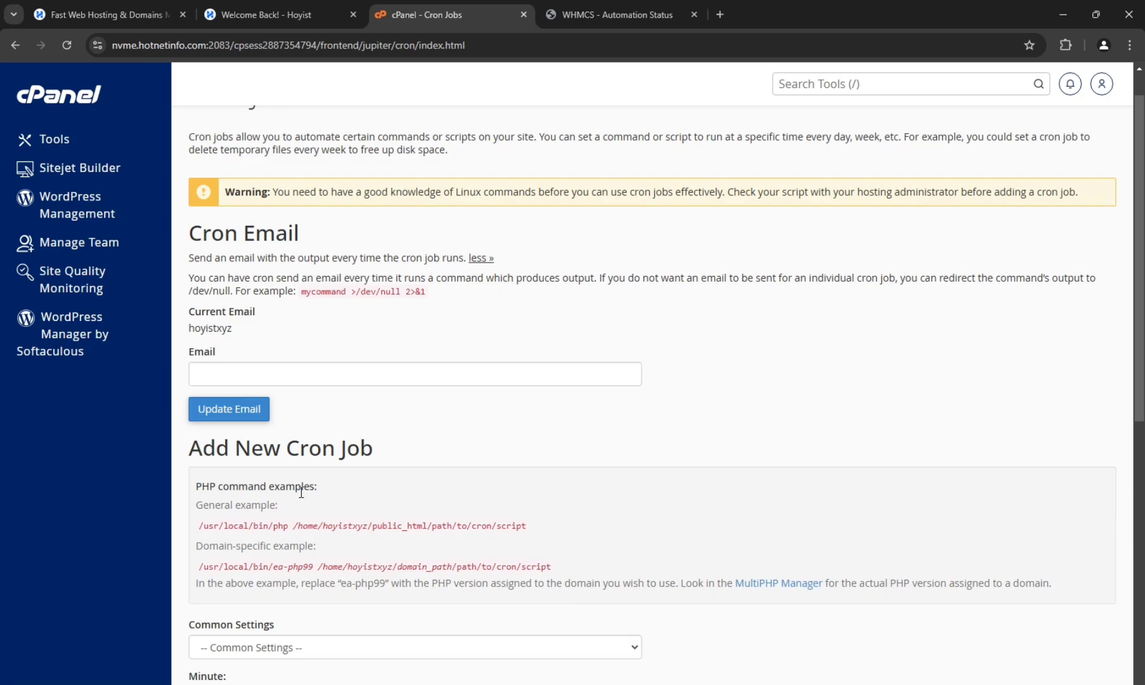
Step: Paste the copied command /usr/bin/php -q /home/hoyistxyz/public_html/crons/cron.php as the new cron job's command
scroll(300, 490, down, 8)
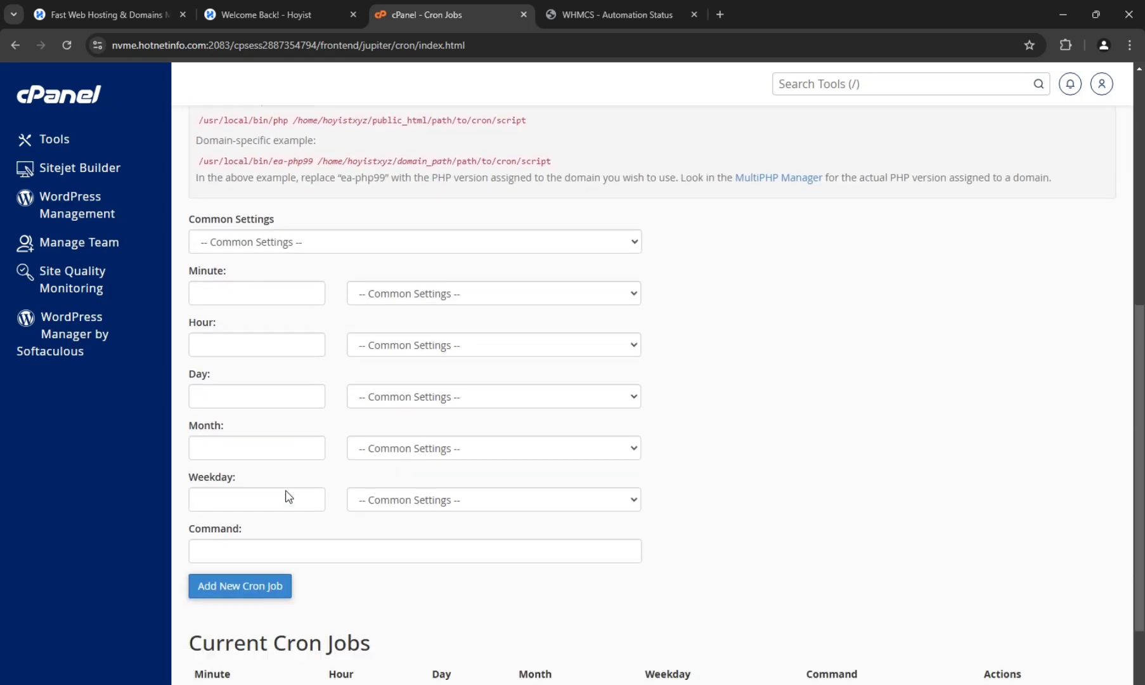
click(261, 458)
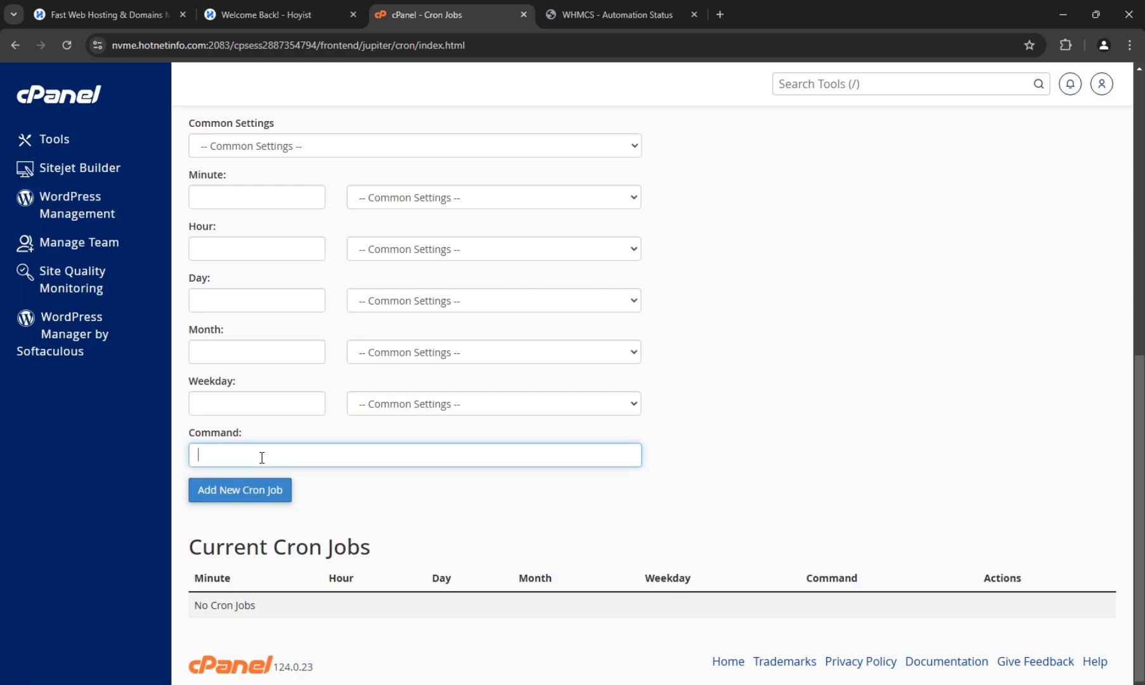
key(ctrl+v)
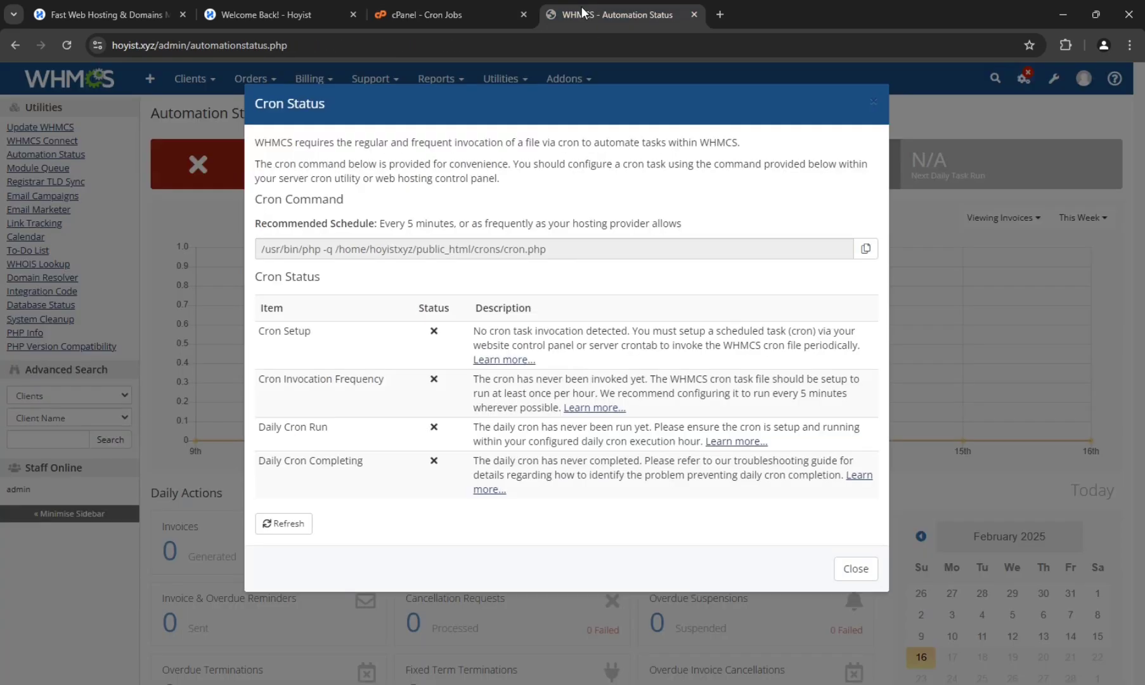
click(584, 14)
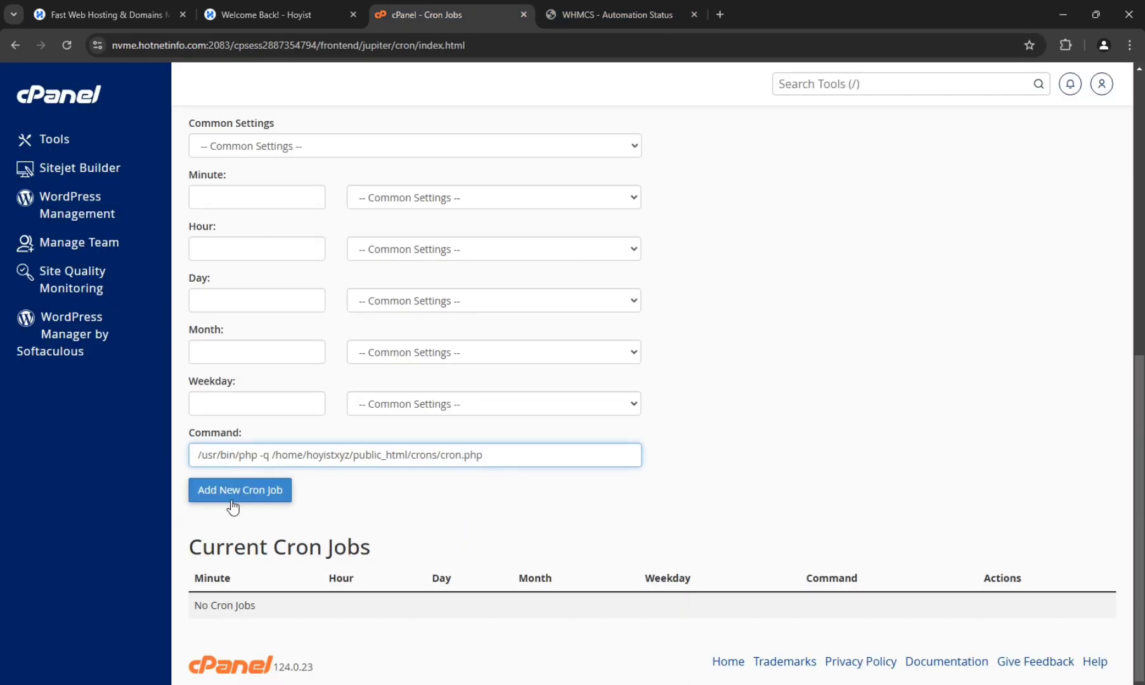
drag(261, 455, 45, 459)
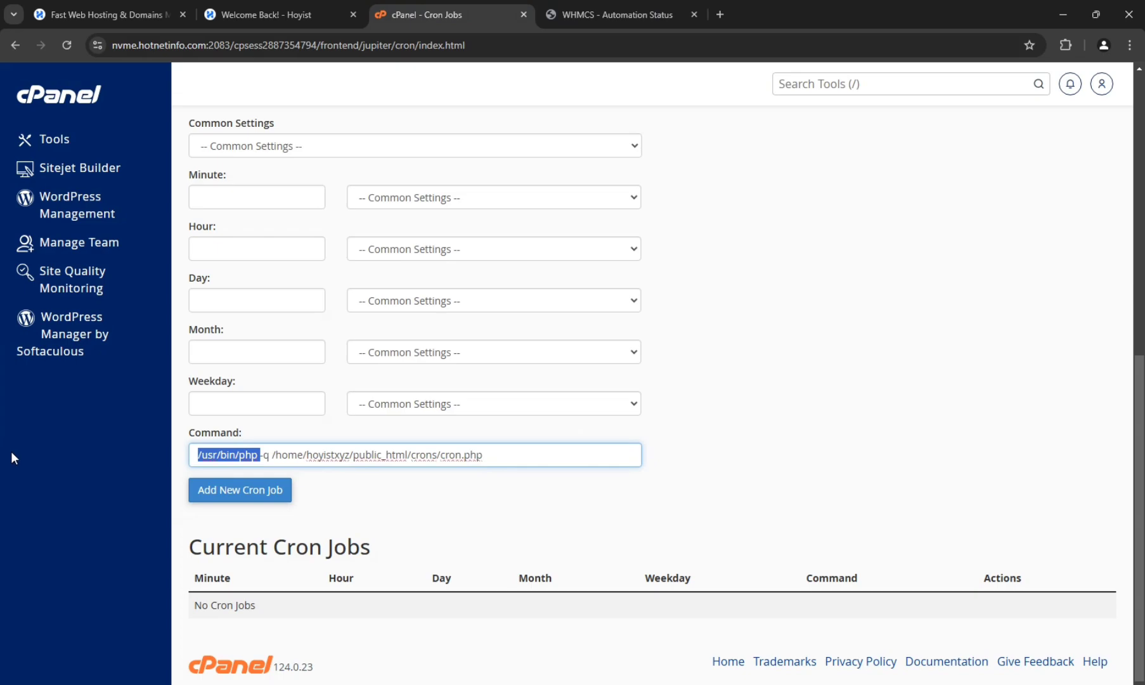
key(ctrl+x)
key(ctrl+z)
click(426, 515)
Step: Set the new cron job's schedule to the common setting Once Per Five Minutes (*/5 * * * *)
scroll(396, 500, up, 2)
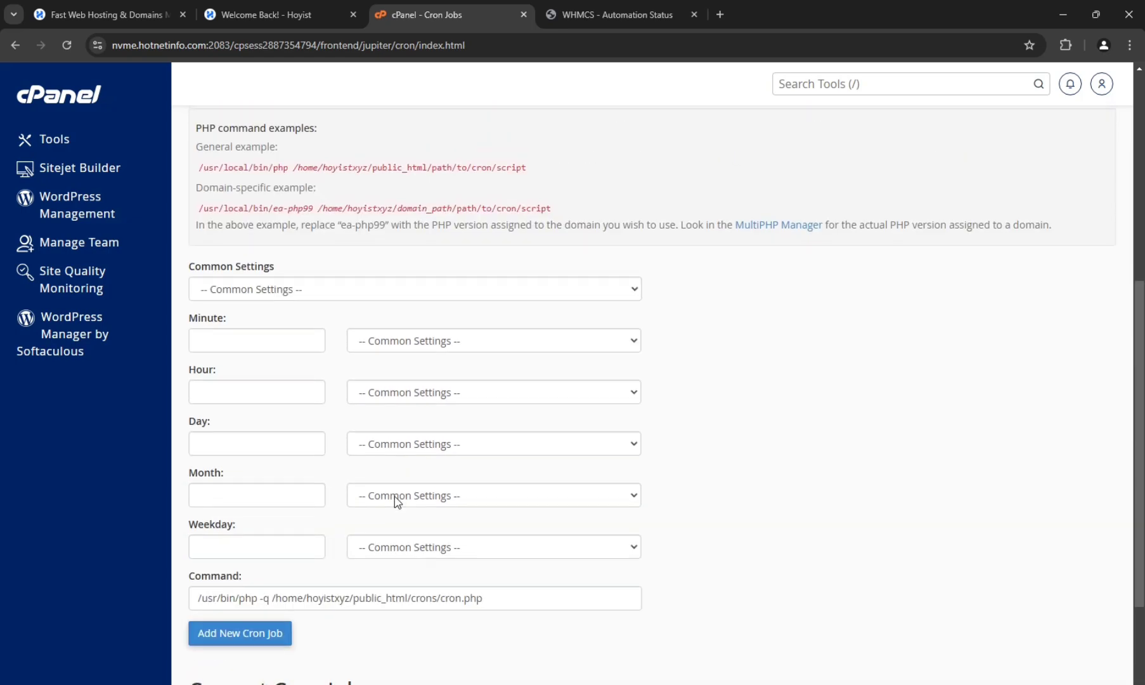
click(203, 291)
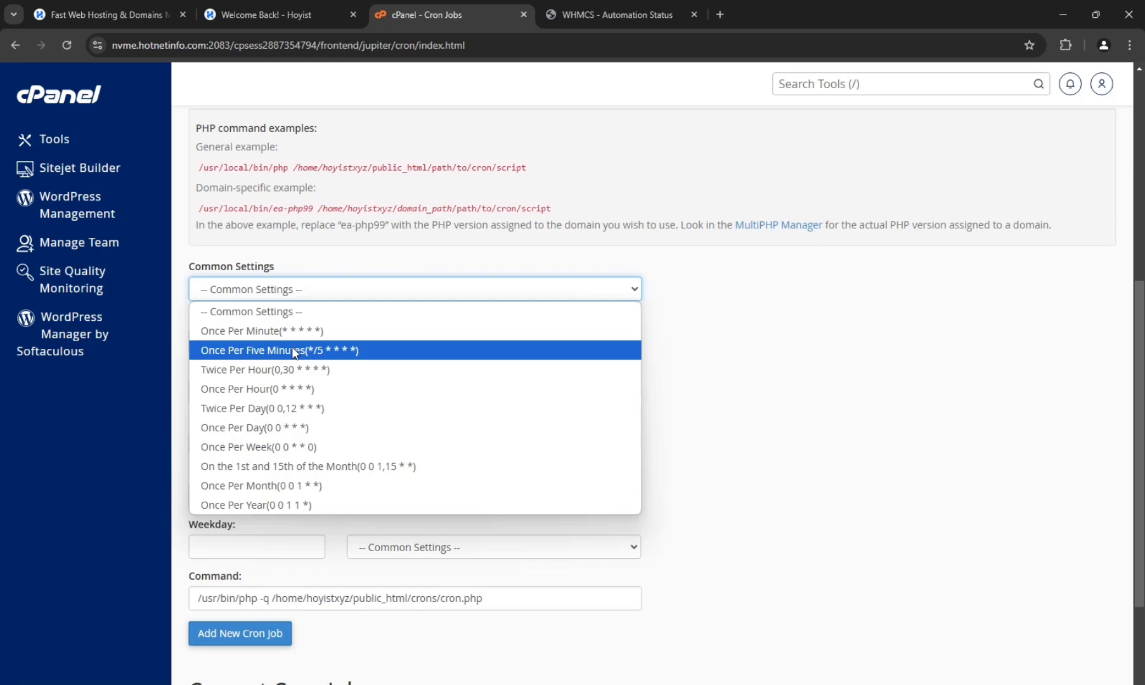
click(292, 350)
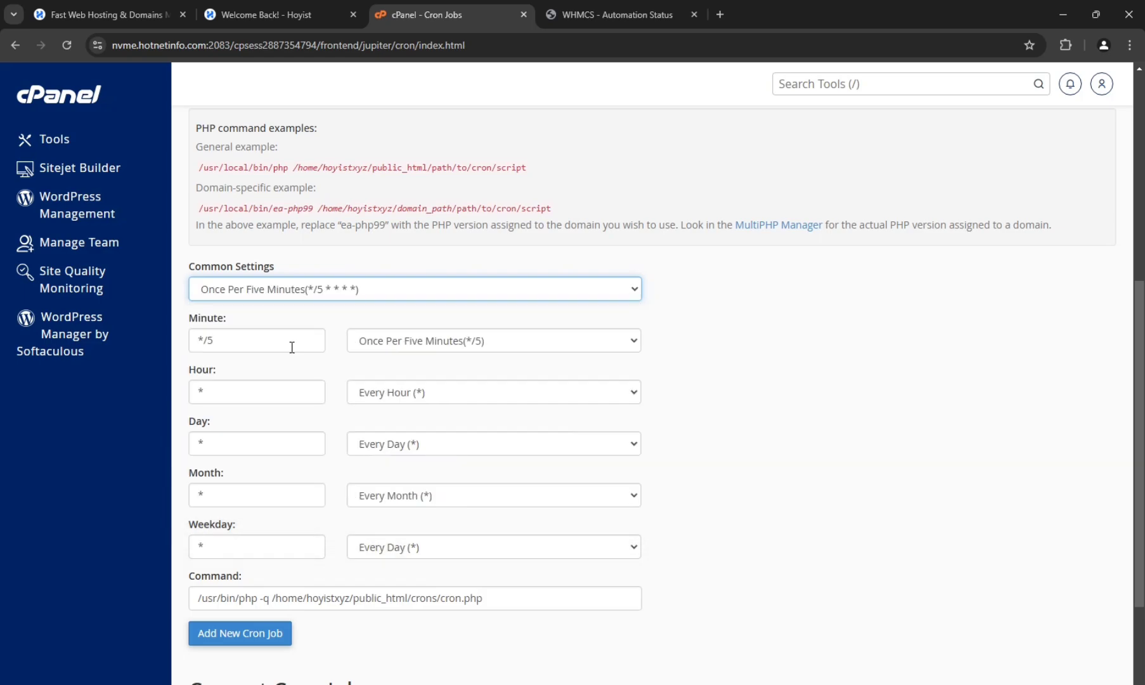
Step: Compare the recommended cron run frequency in the WHMCS Cron Status details with cPanel's common schedule settings
click(609, 14)
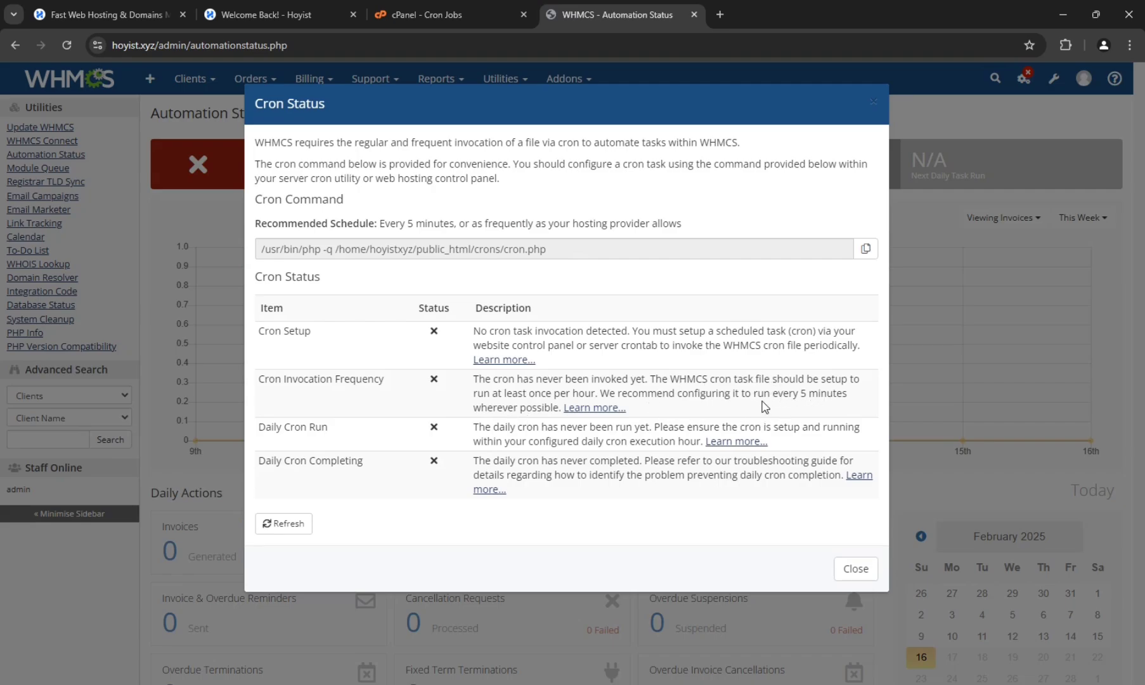
drag(736, 394, 844, 404)
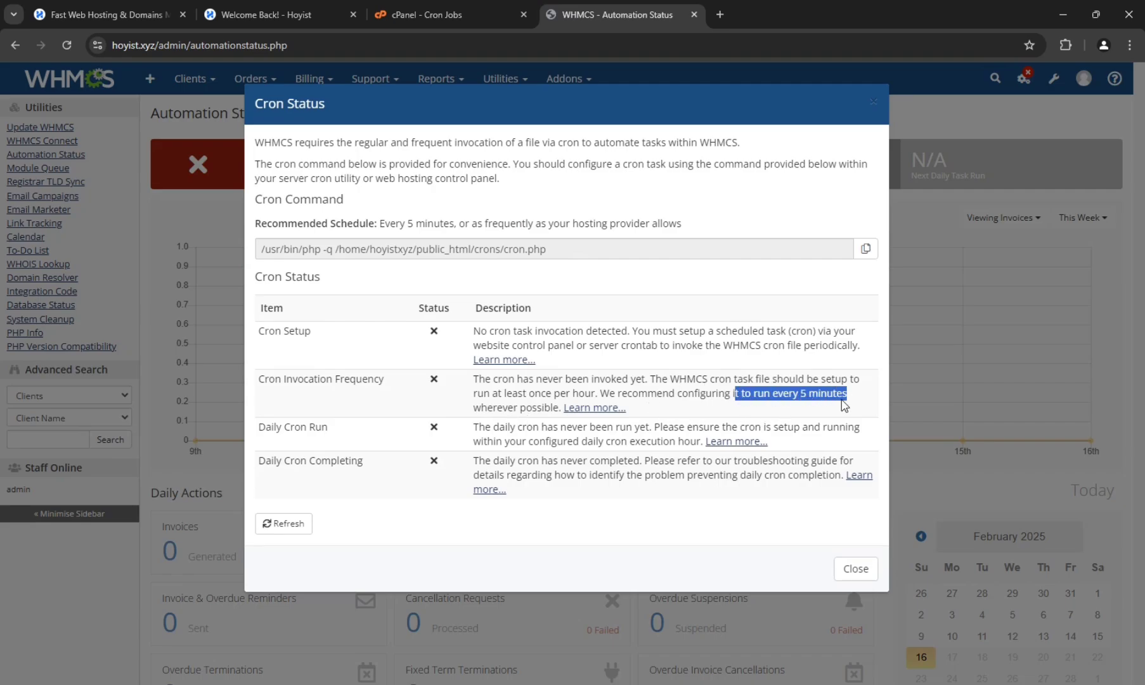
click(689, 399)
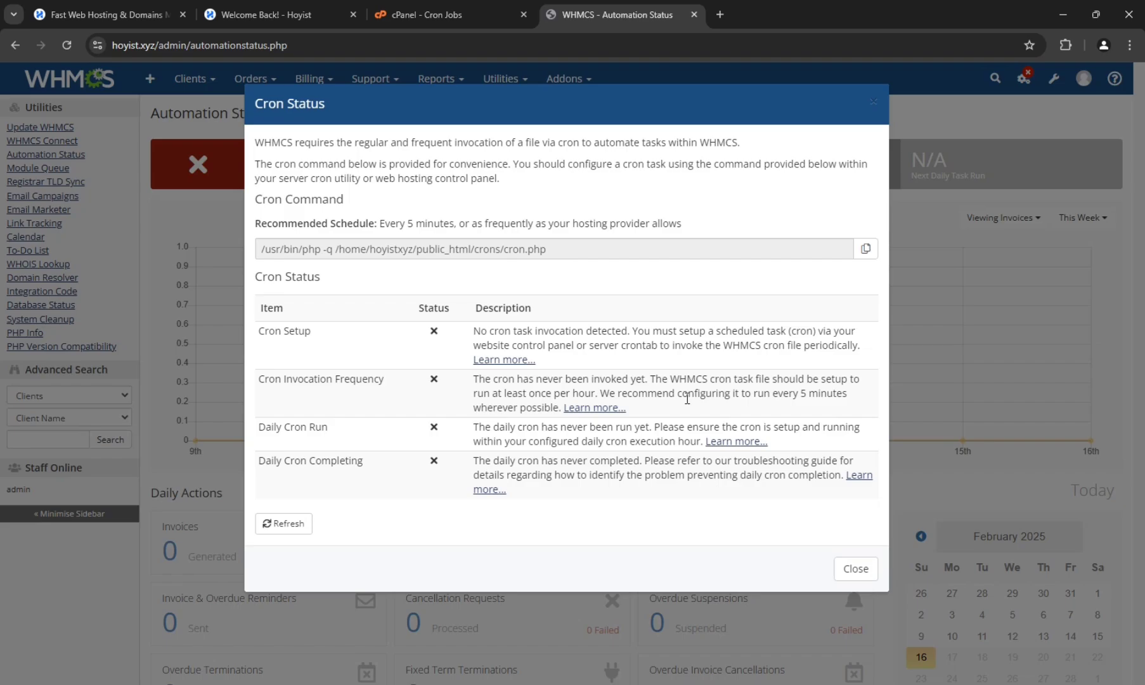
click(418, 14)
click(342, 289)
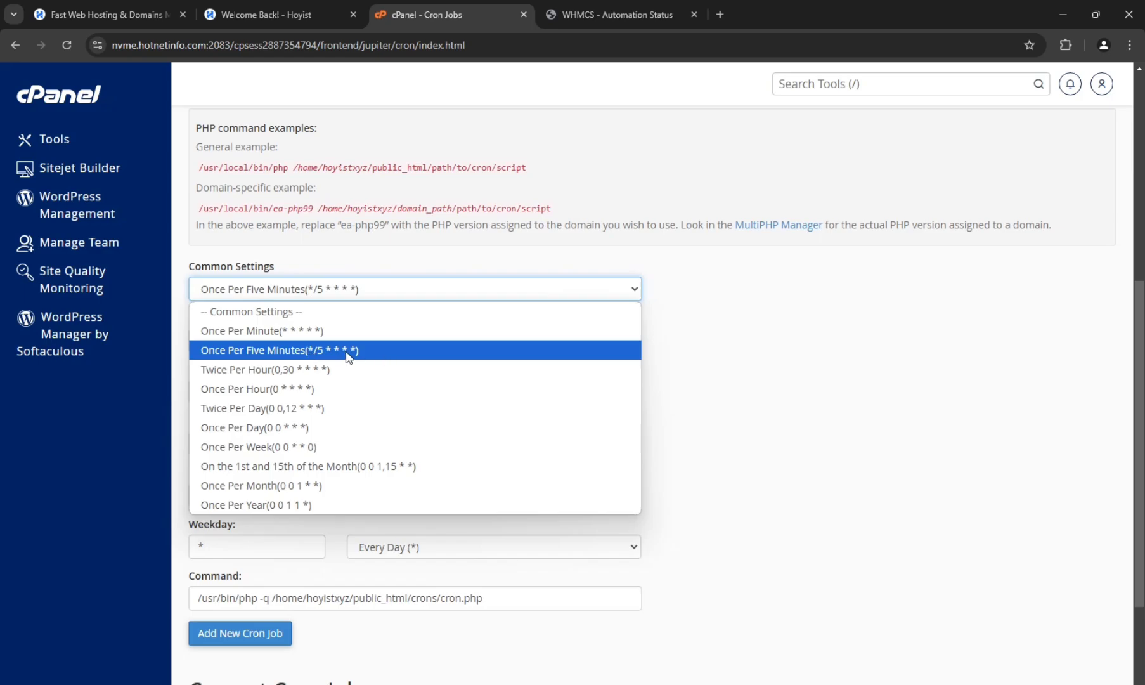
click(368, 348)
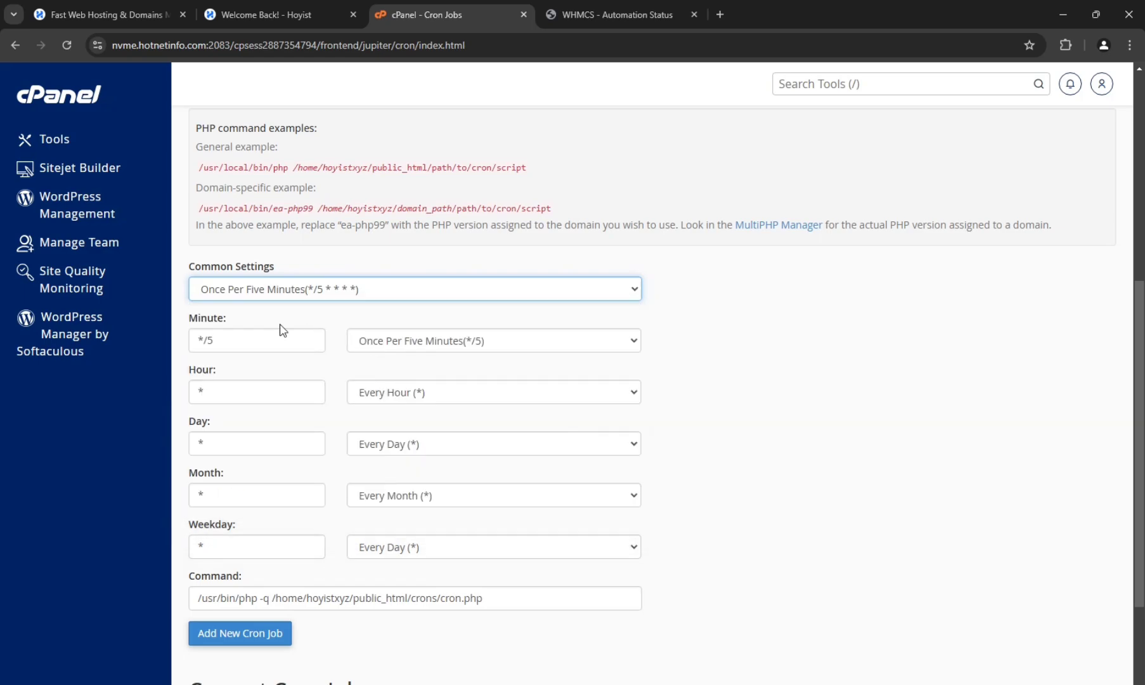
click(299, 290)
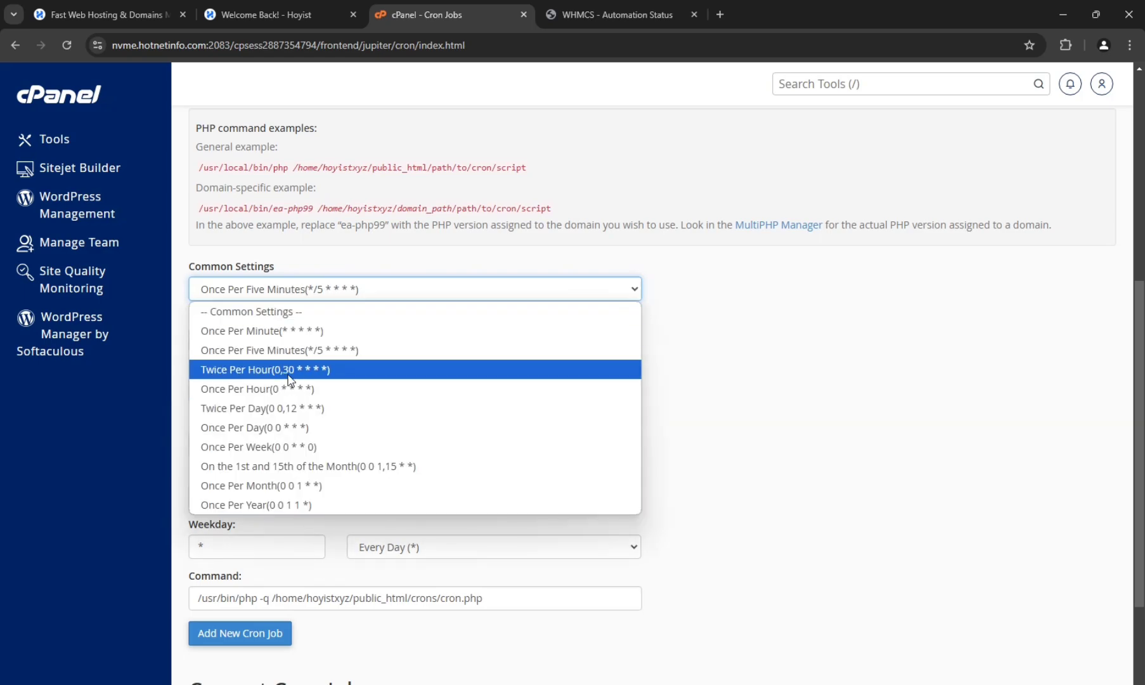
click(675, 21)
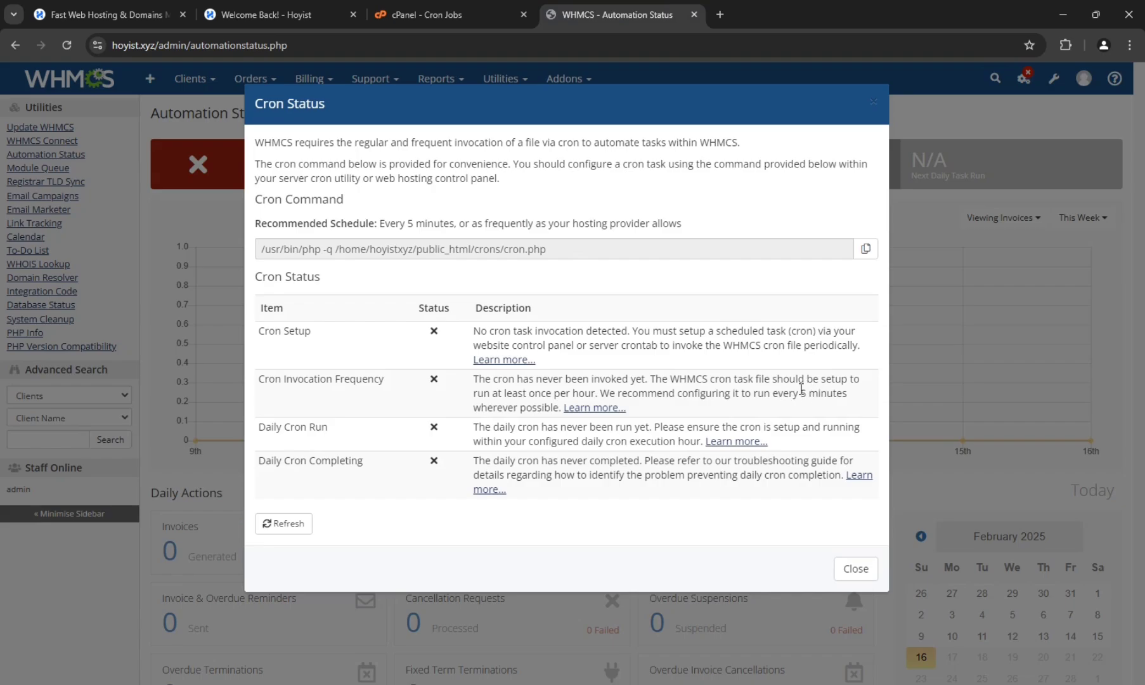
Step: Return to the cPanel Cron Jobs page and add the new cron job with the entered schedule and command
click(412, 15)
scroll(788, 442, down, 2)
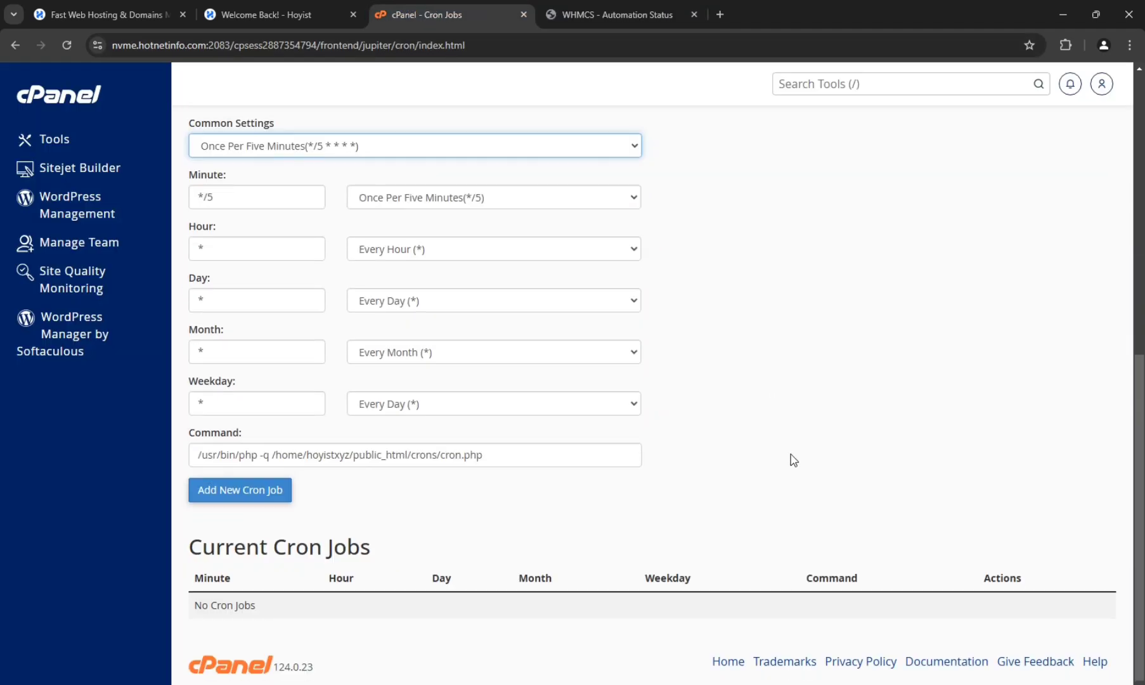
click(247, 485)
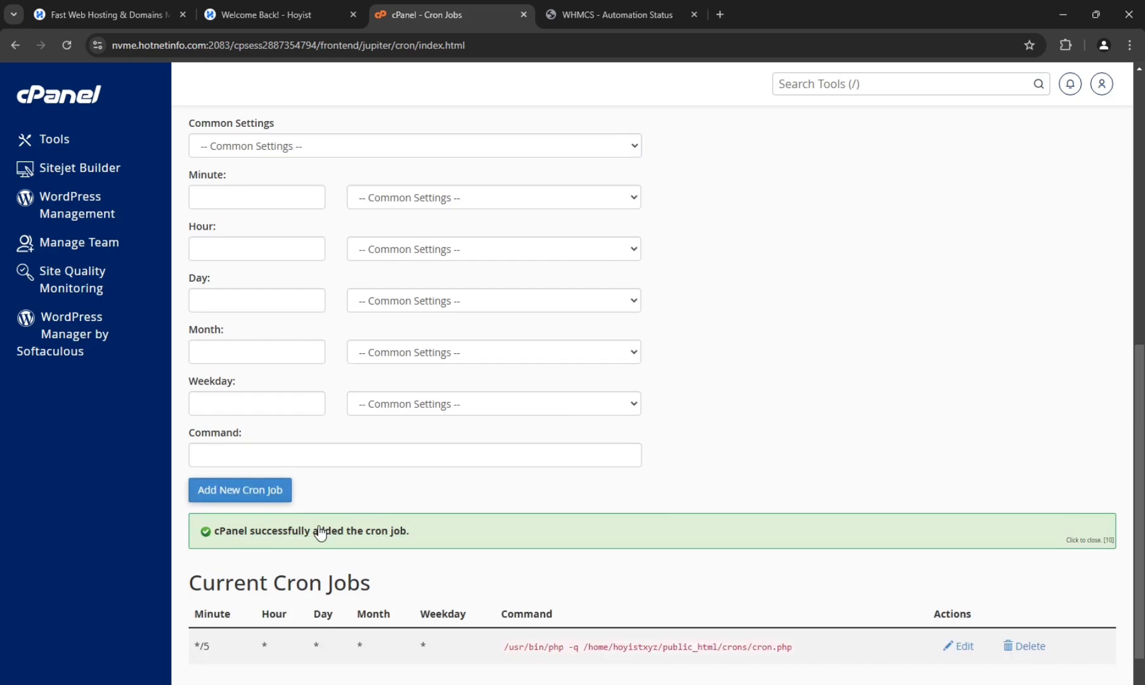
Step: Reload the WHMCS Automation Status page, reopen the Cron Status details from the error notice and refresh them
click(621, 16)
click(1011, 428)
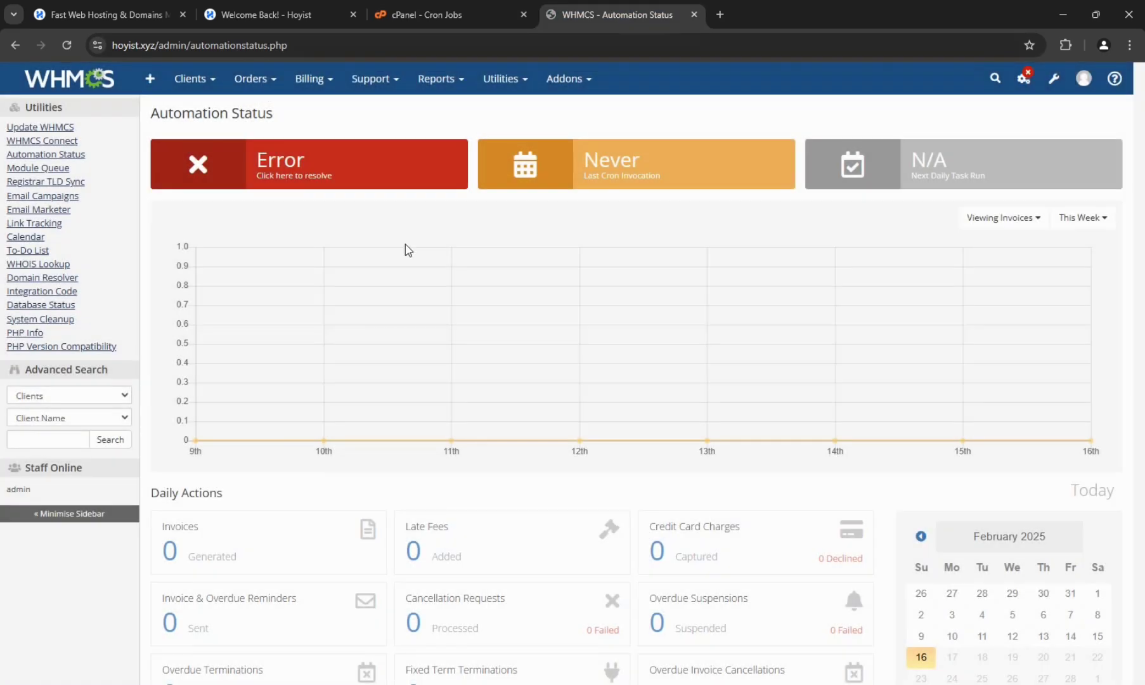
click(66, 44)
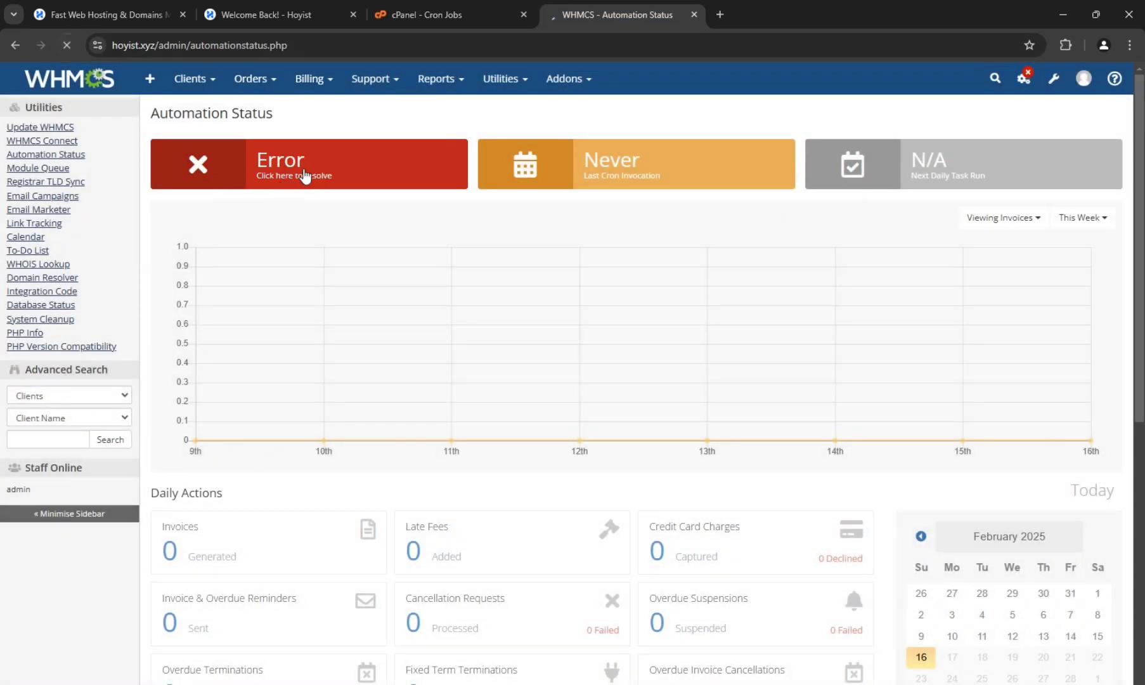
click(330, 182)
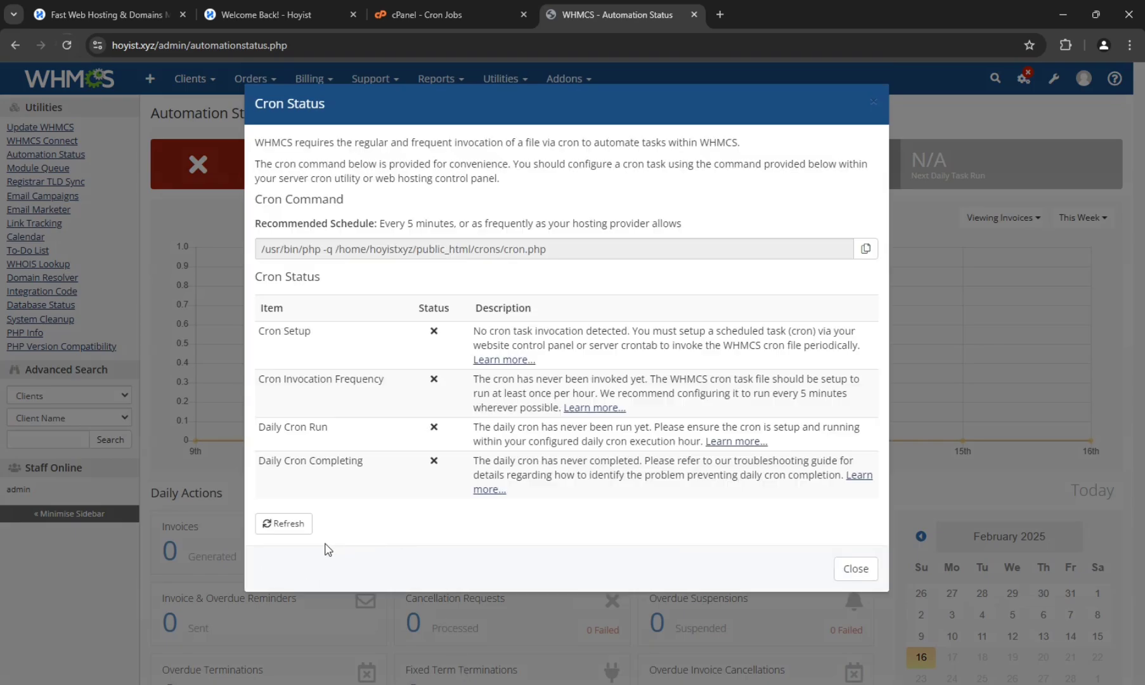
click(276, 530)
Step: Check the added job in cPanel's Current Cron Jobs, review the WHMCS Cron Status items and close the details
click(451, 14)
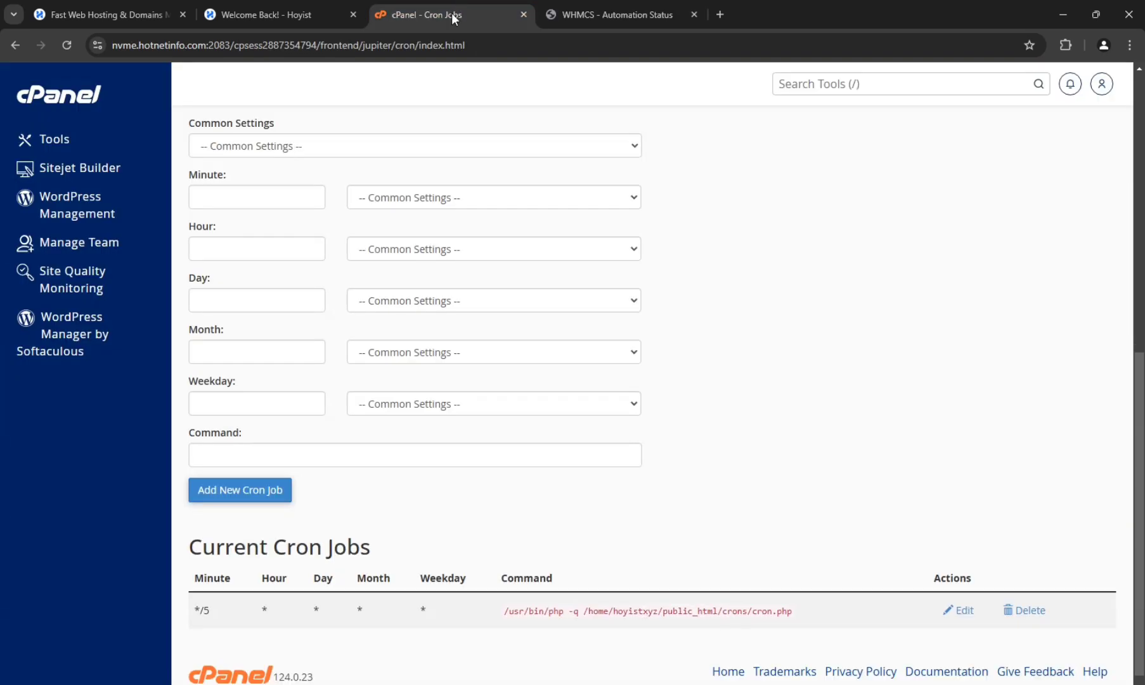
click(656, 8)
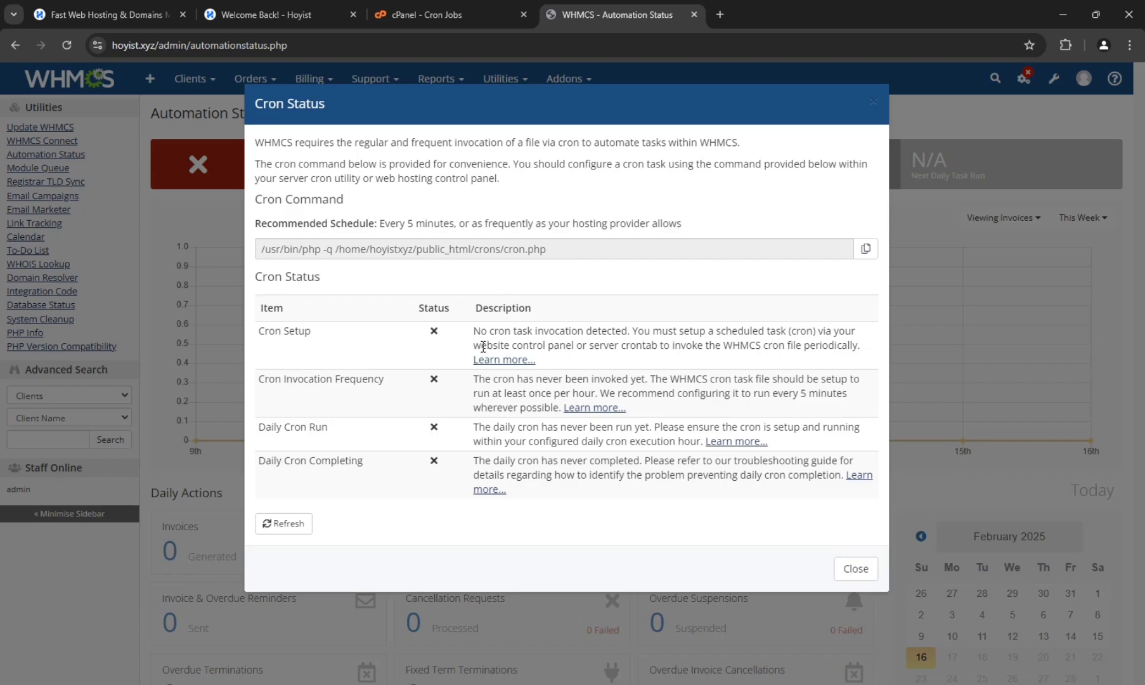
drag(349, 379, 281, 379)
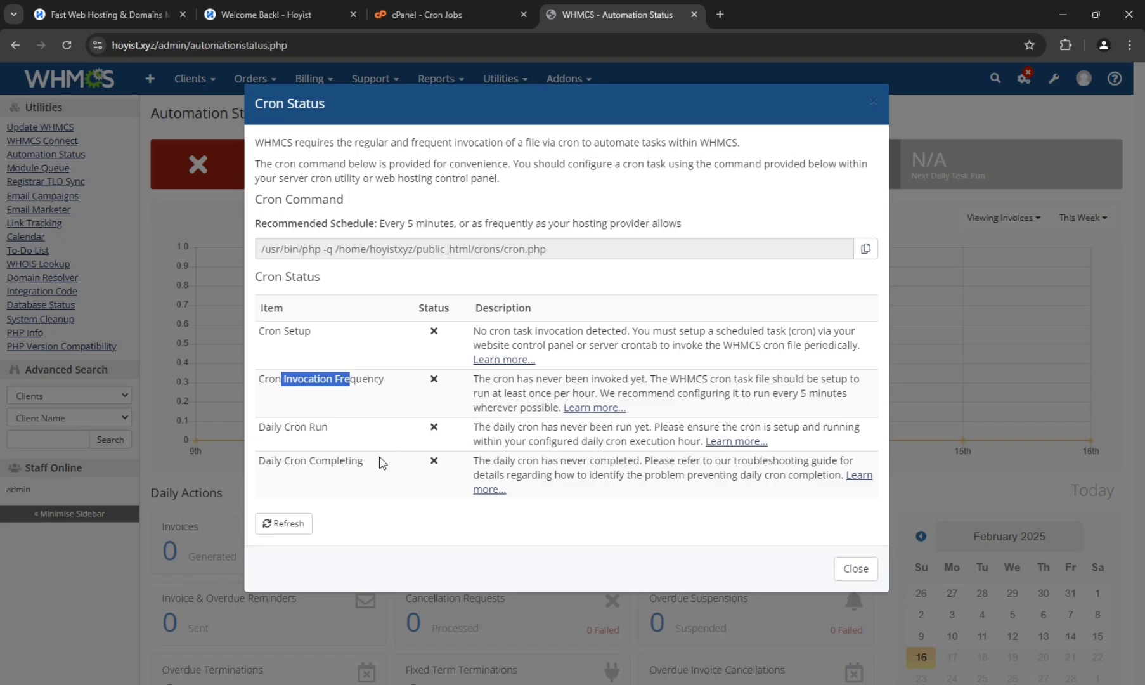
drag(379, 460, 256, 383)
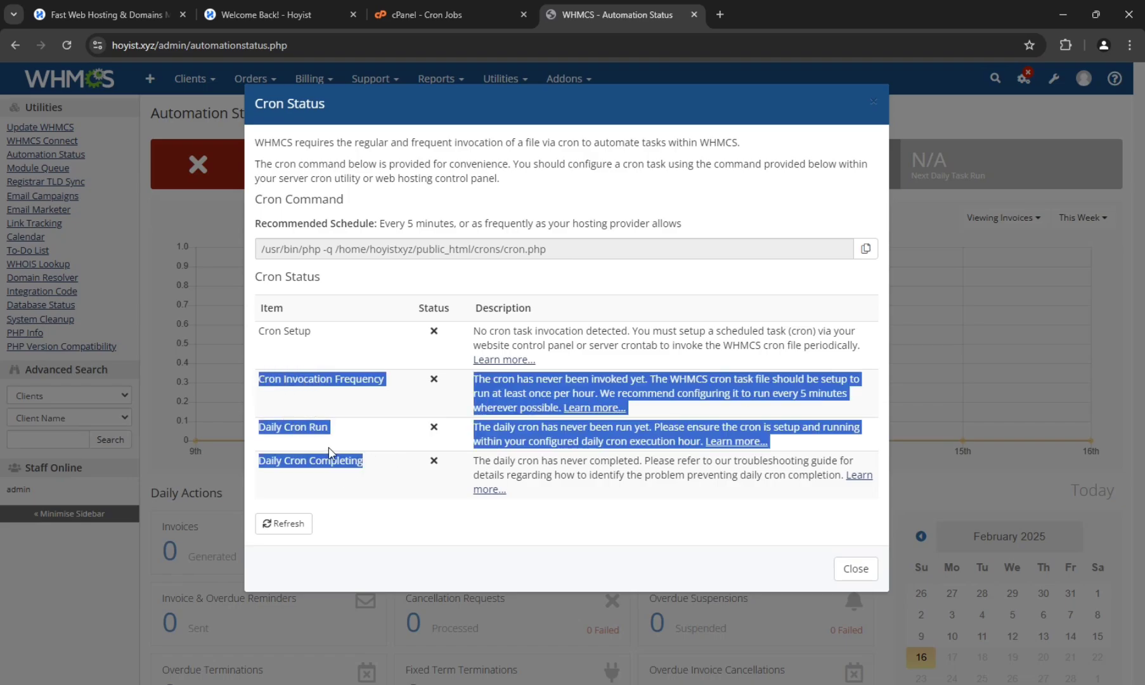
click(378, 468)
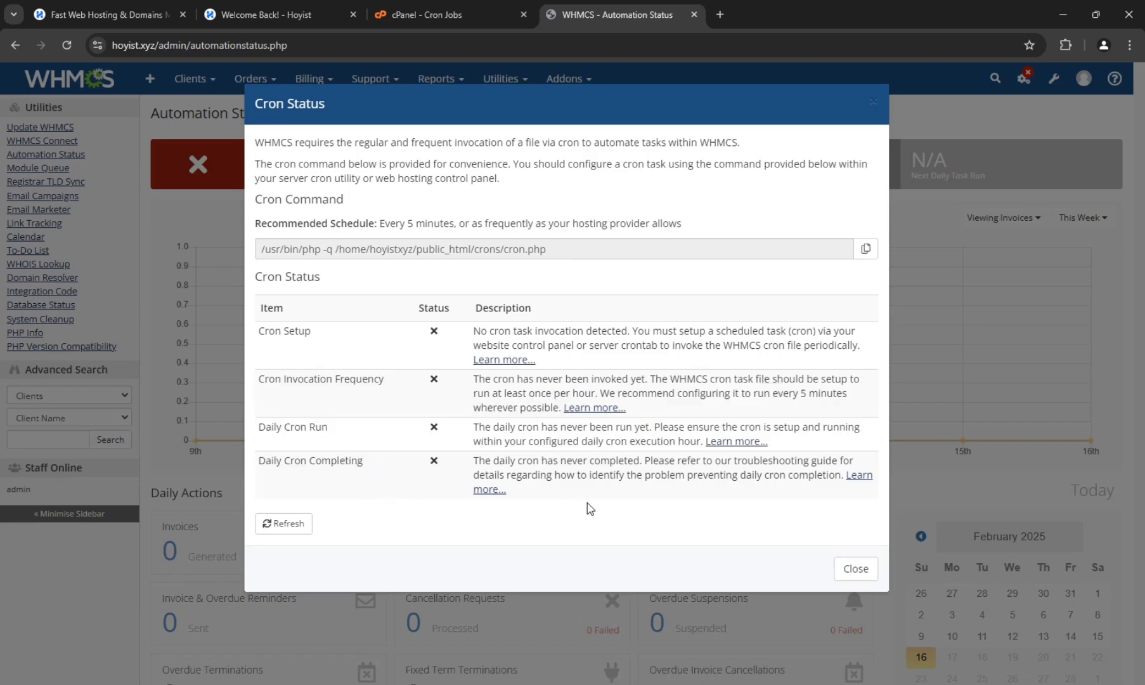
click(1054, 292)
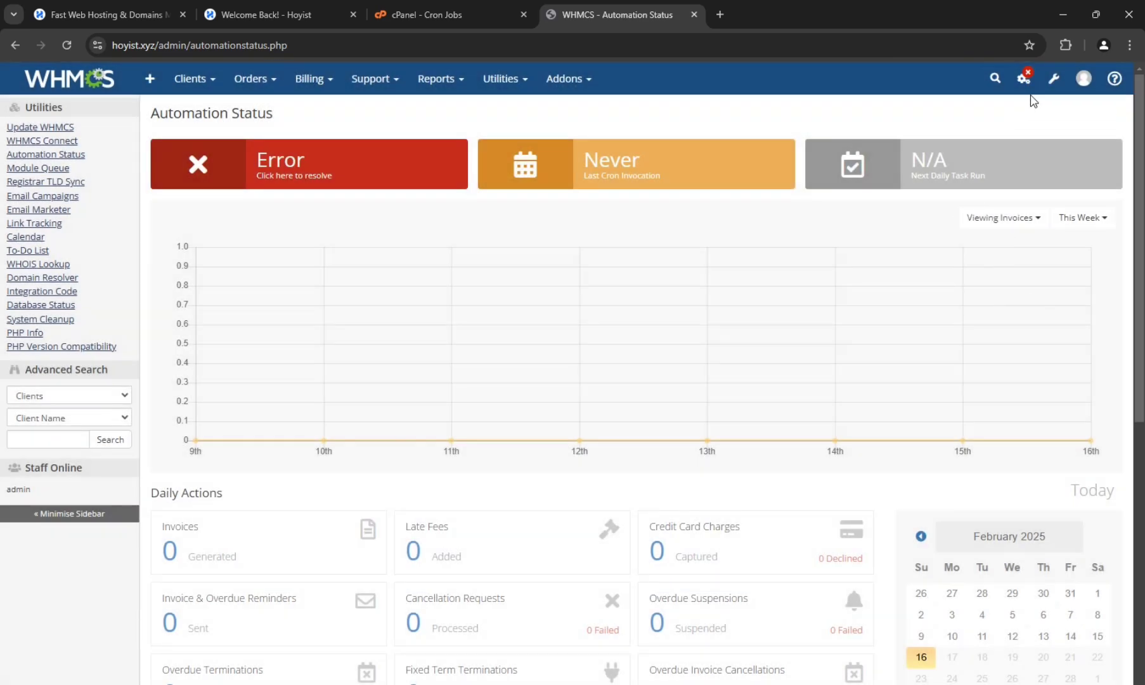
Step: Open the WHMCS System Settings, search them for "aut" and open Automation Settings
click(1053, 78)
click(945, 139)
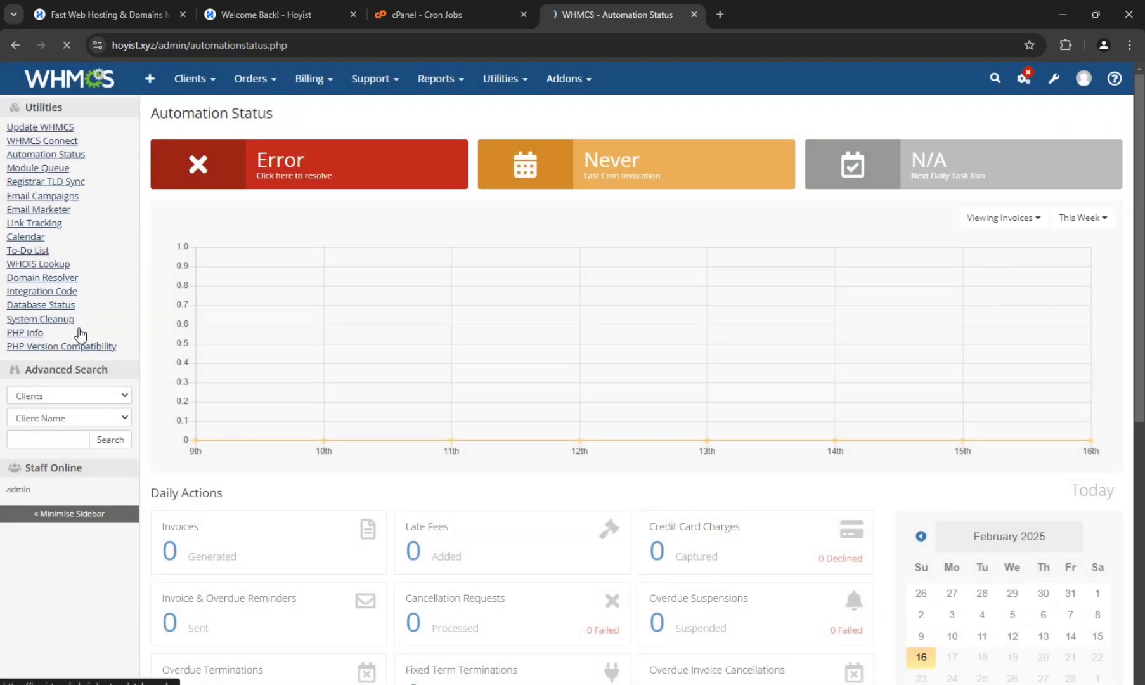
text(auti)
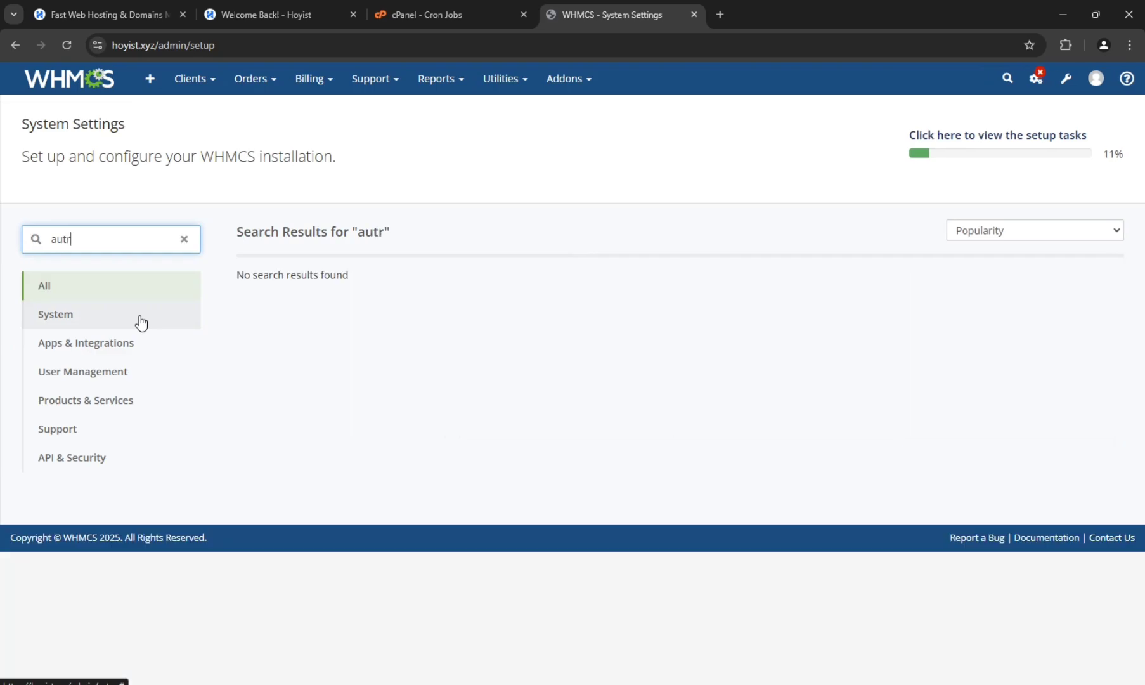
key(ctrl+a)
text(aut)
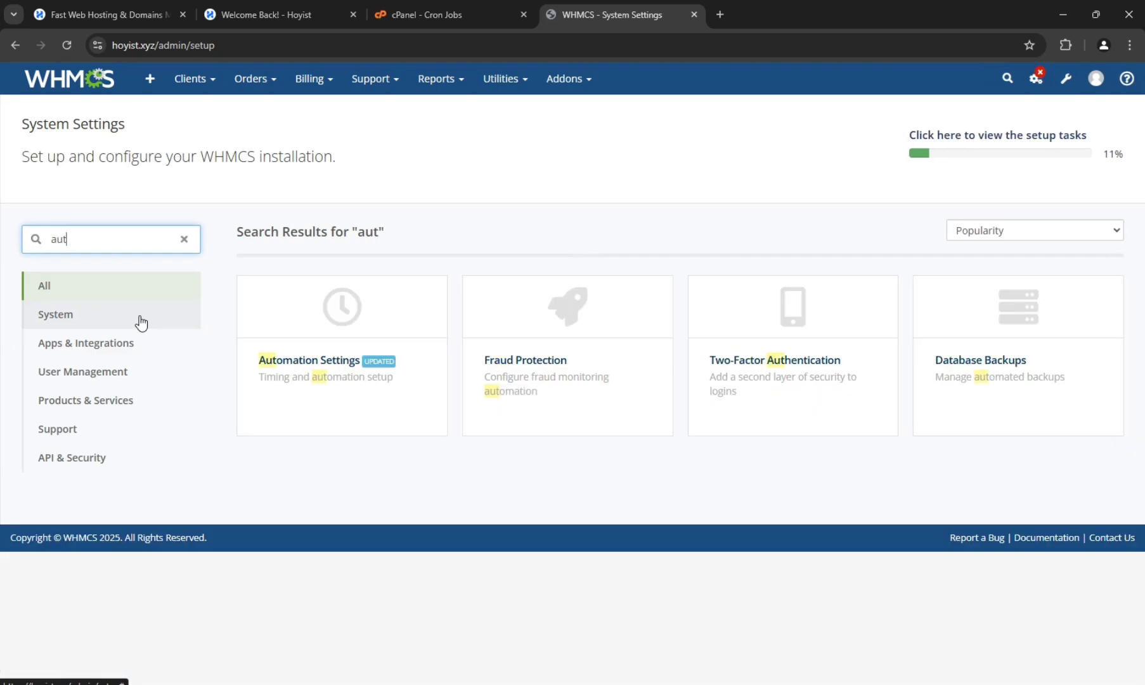
click(329, 391)
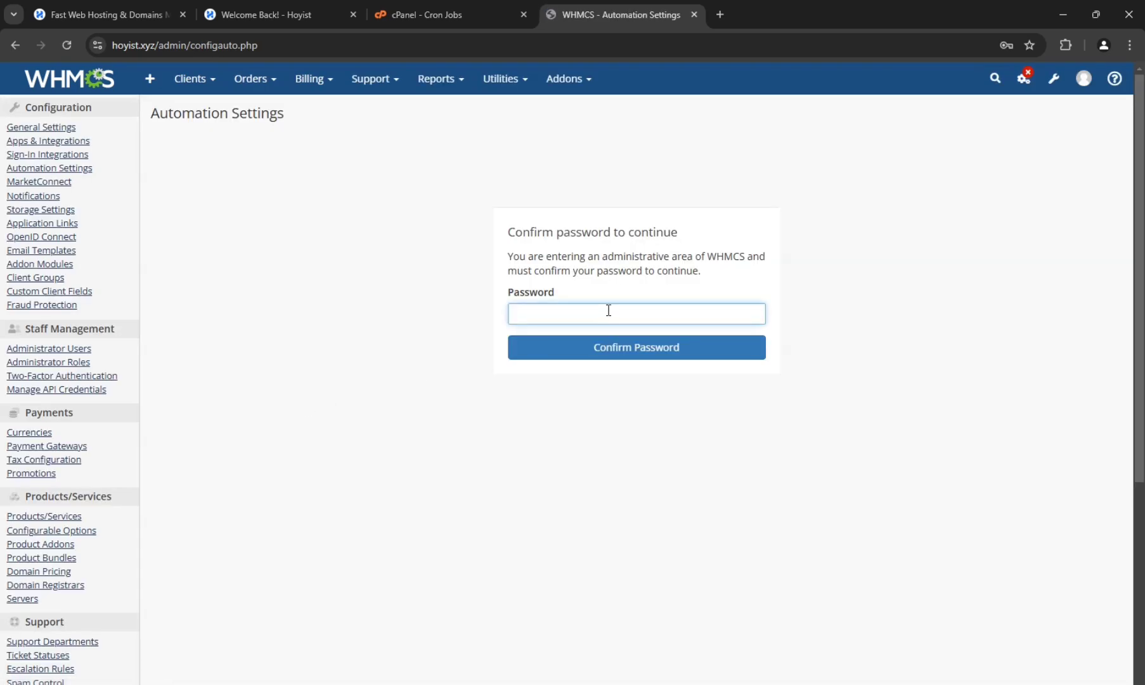
Step: Fill in the saved admin password and confirm it to access Automation Settings
click(608, 312)
click(618, 343)
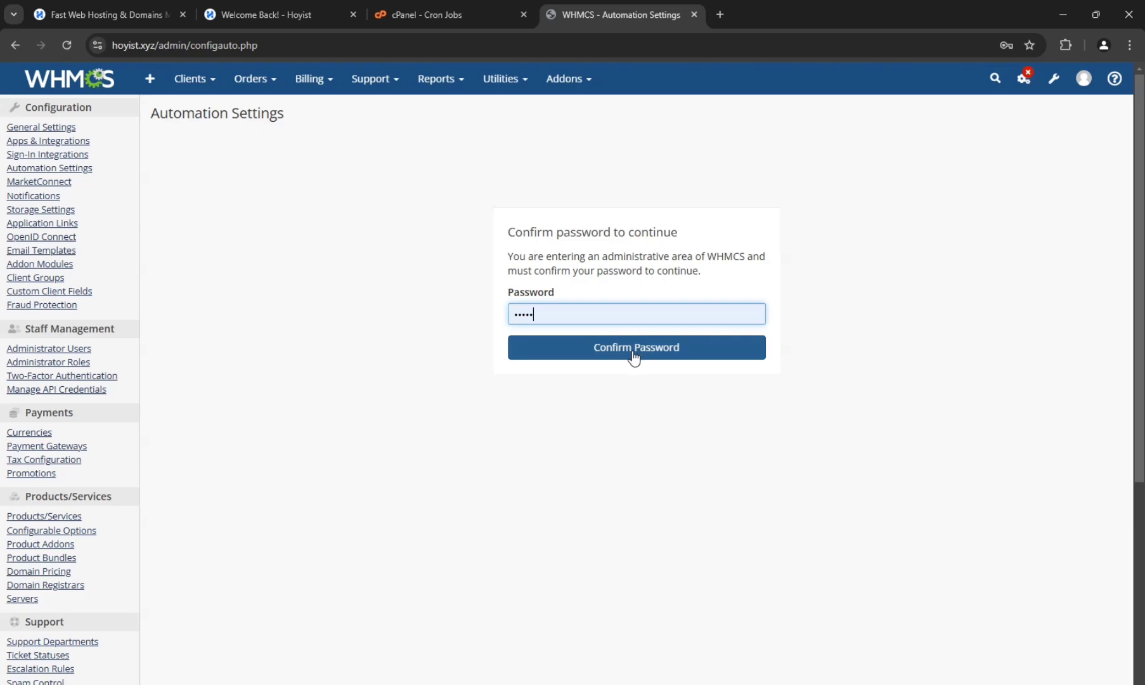
click(608, 349)
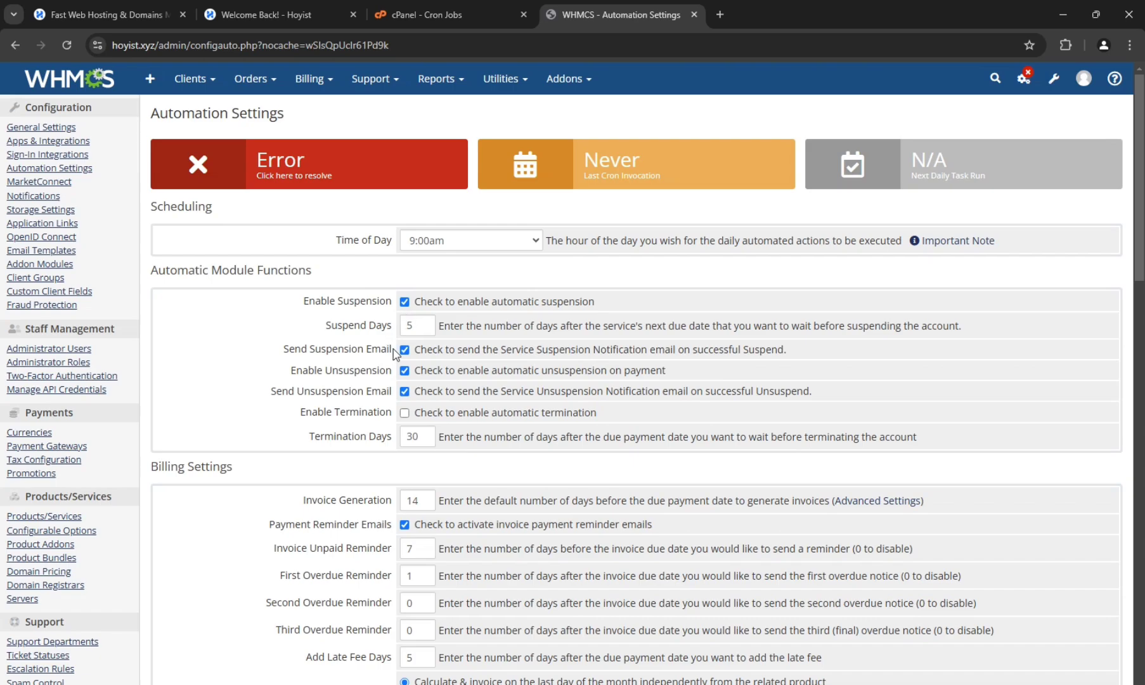
Step: Examine the Enable Suspension and Suspend Days settings under Automatic Module Functions
click(418, 326)
drag(394, 298, 360, 317)
double_click(329, 315)
triple_click(329, 309)
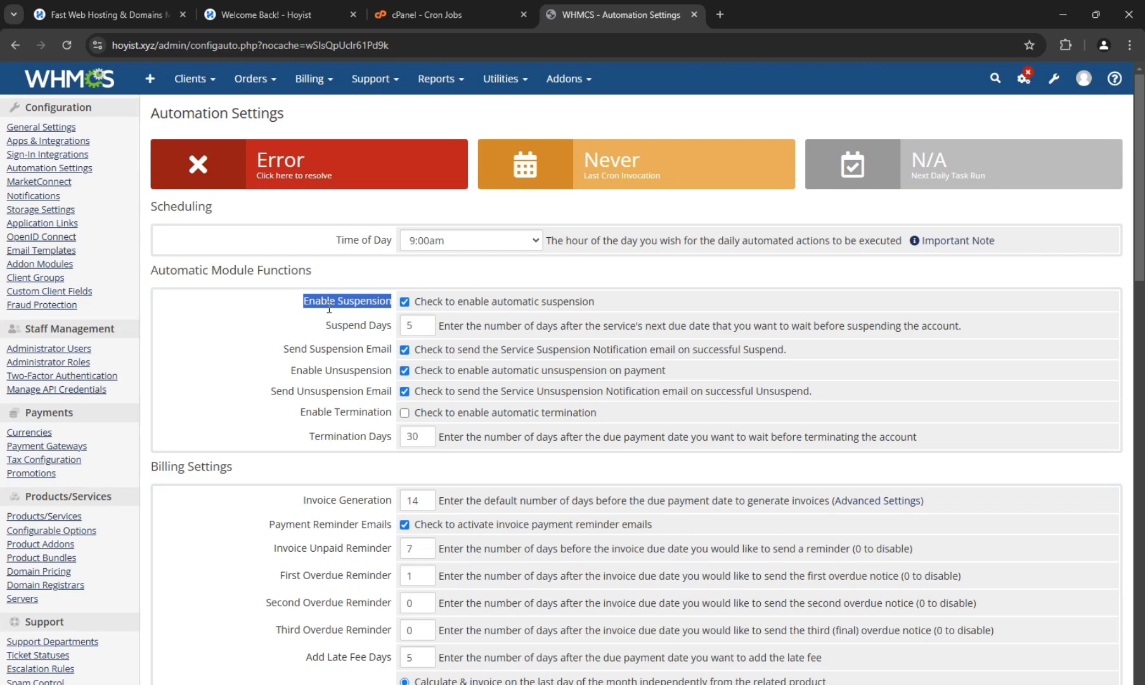
Step: Check the default number of days for Invoice Generation in the Billing Settings
scroll(284, 542, down, 2)
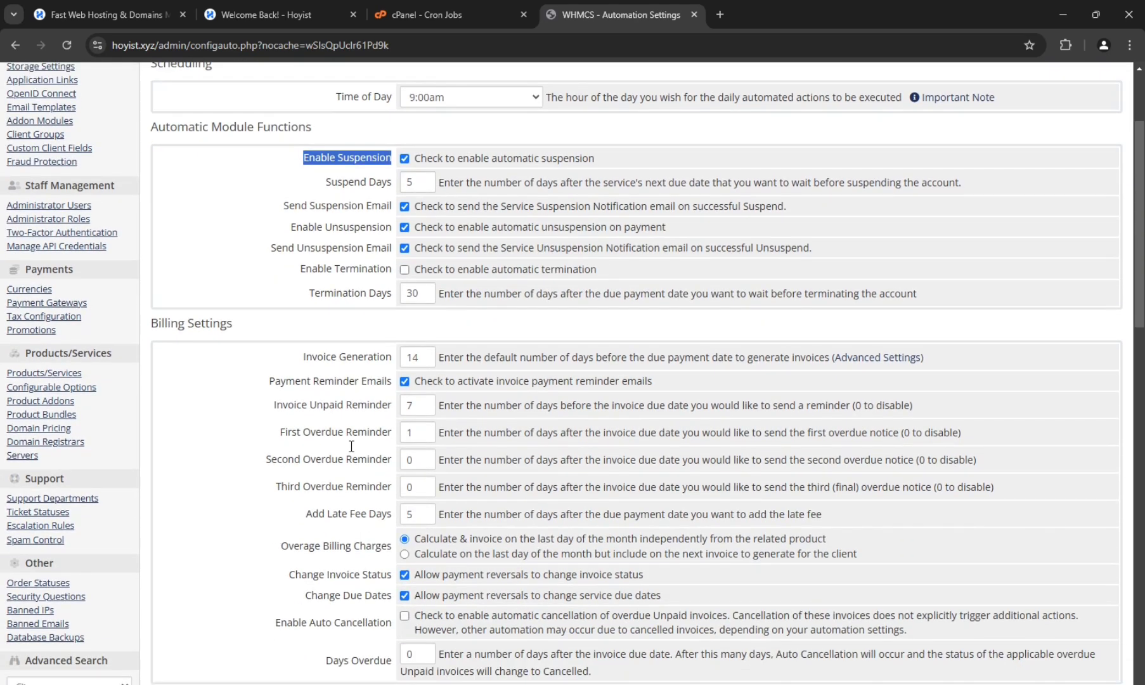
double_click(409, 354)
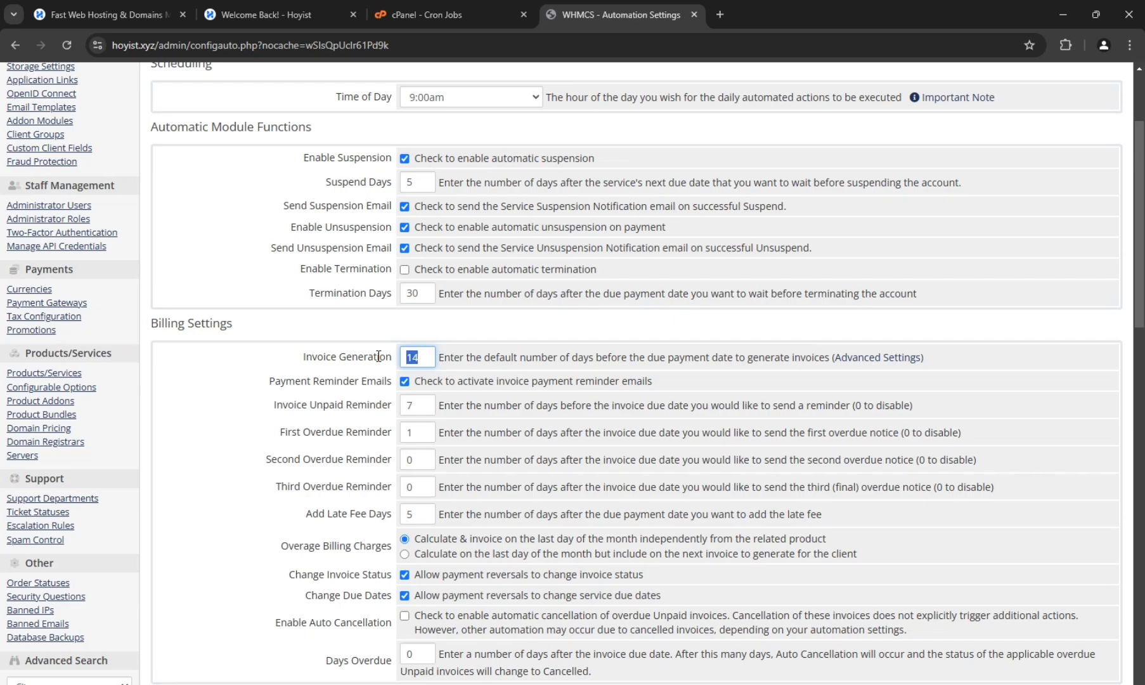
click(877, 373)
scroll(476, 264, up, 4)
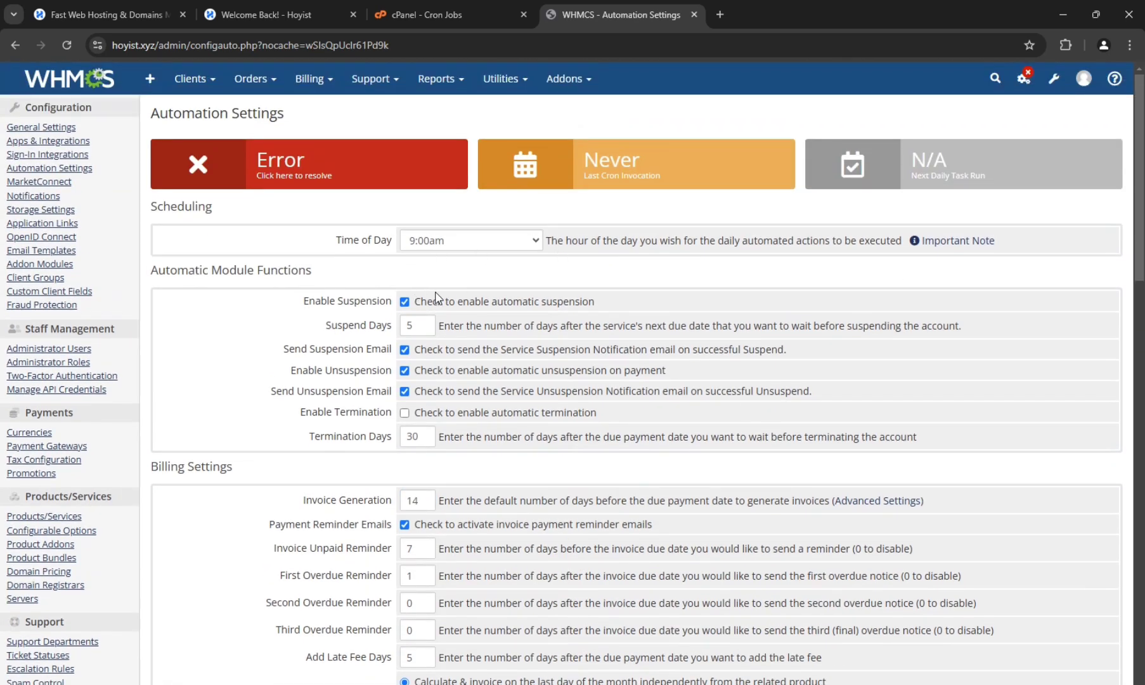
Step: Expand the advanced Invoice Generation settings, look through the per-billing-cycle day fields and collapse them again
scroll(549, 435, down, 8)
scroll(892, 335, up, 3)
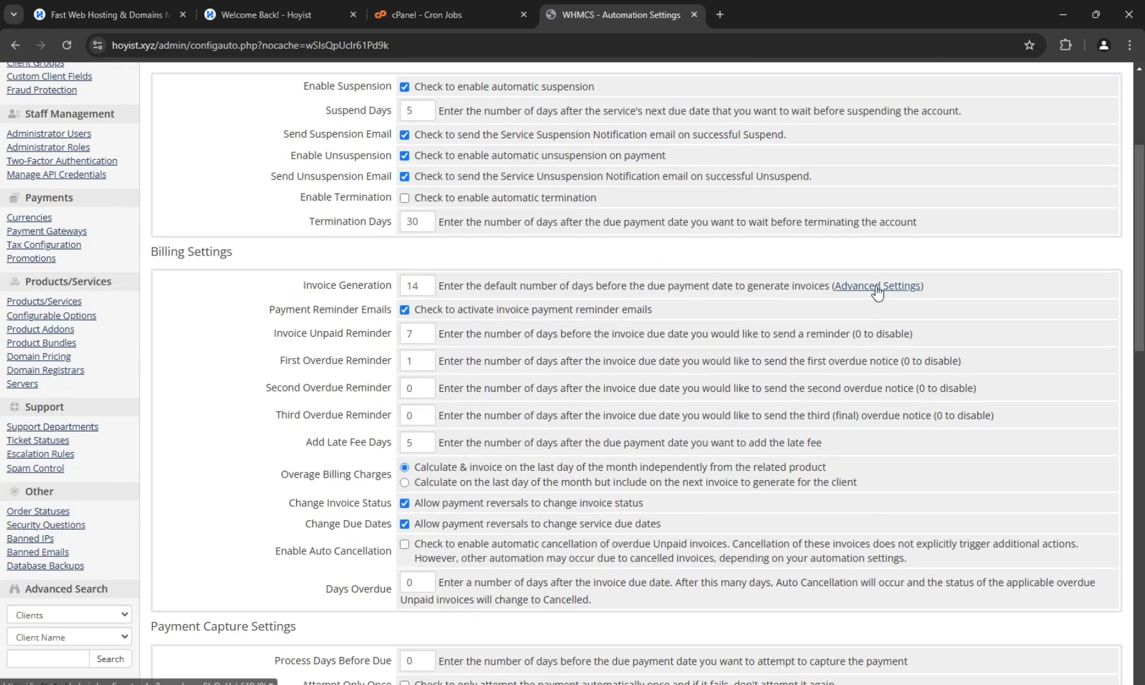
click(881, 286)
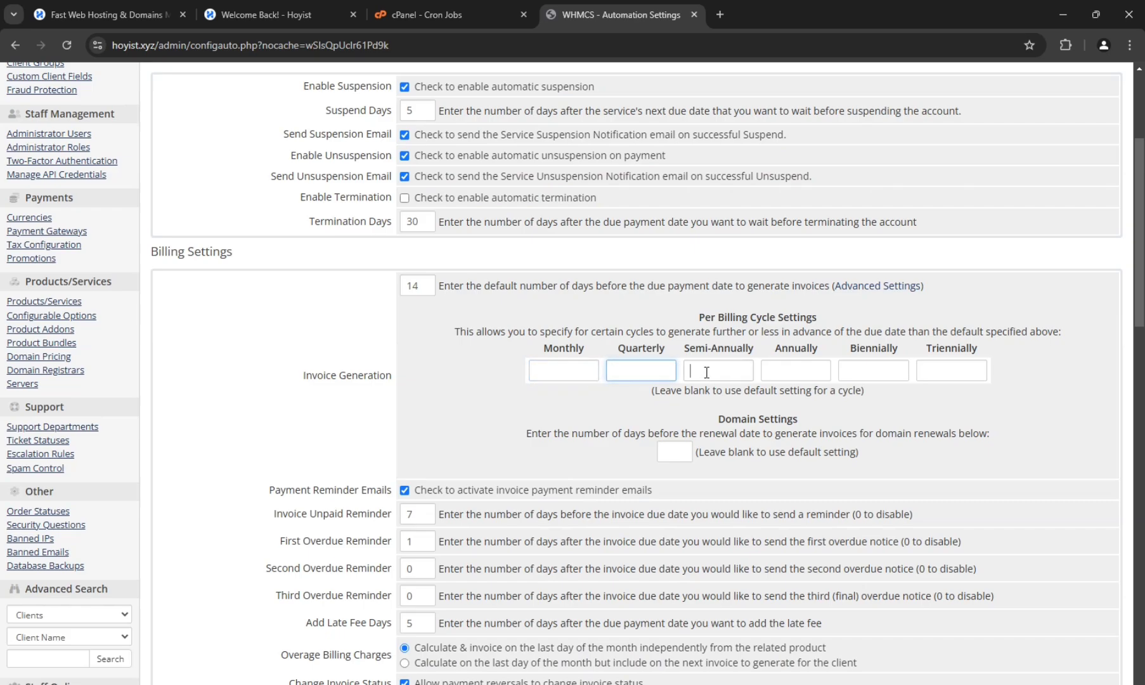
click(789, 372)
click(864, 379)
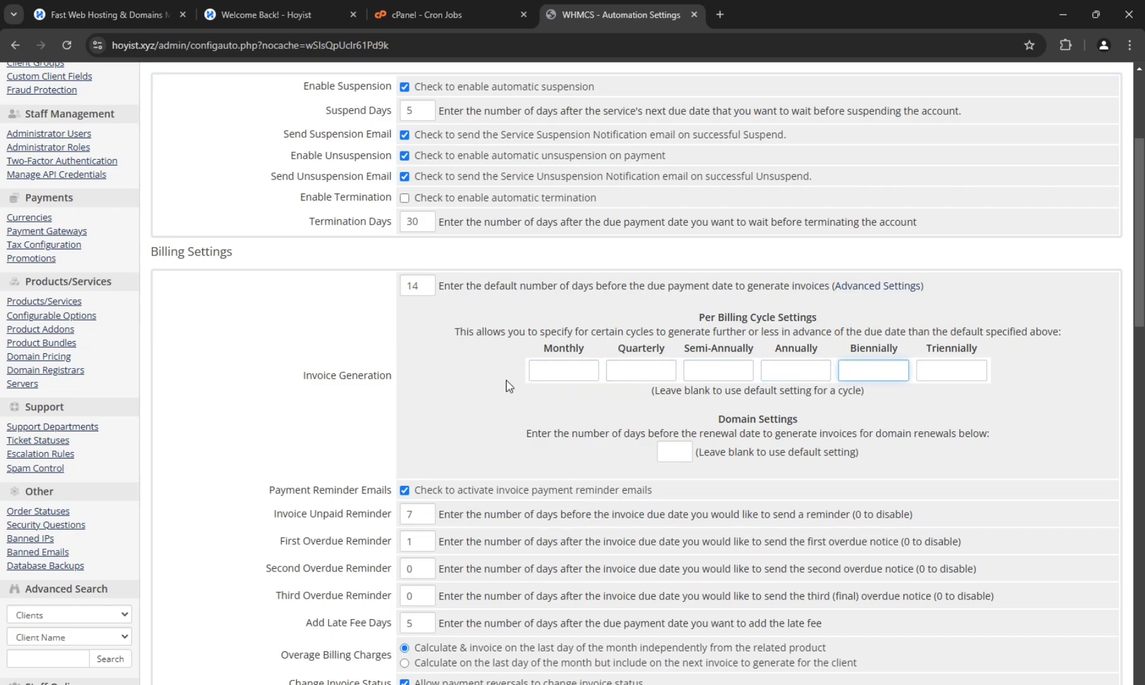
click(571, 373)
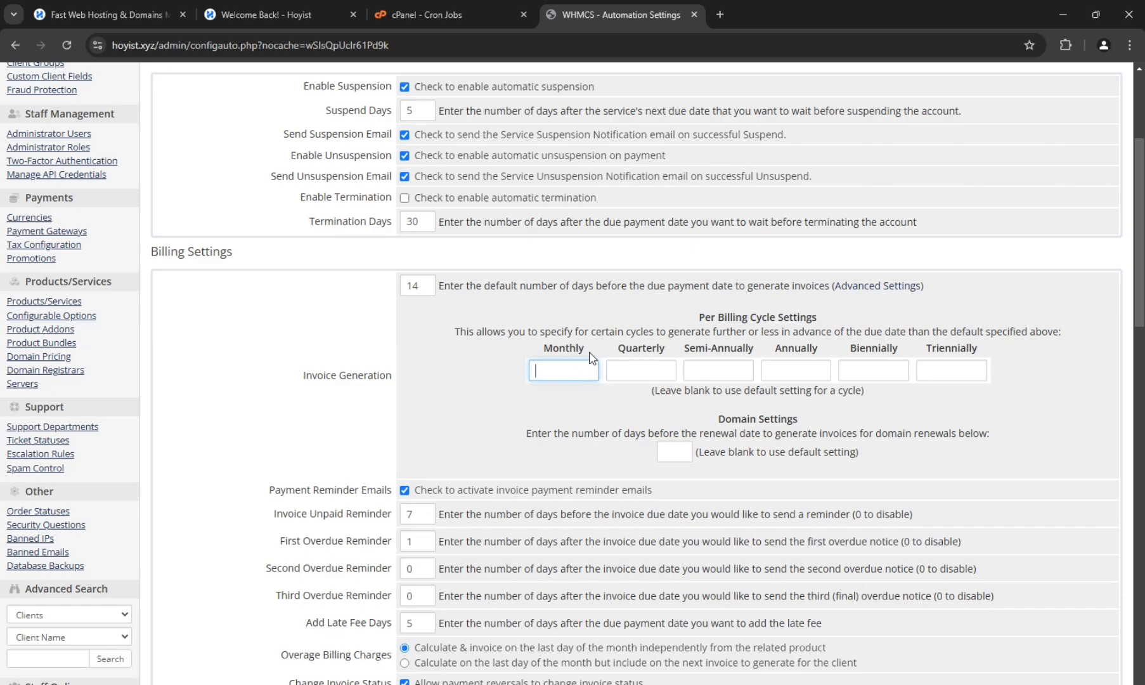
double_click(409, 286)
click(869, 289)
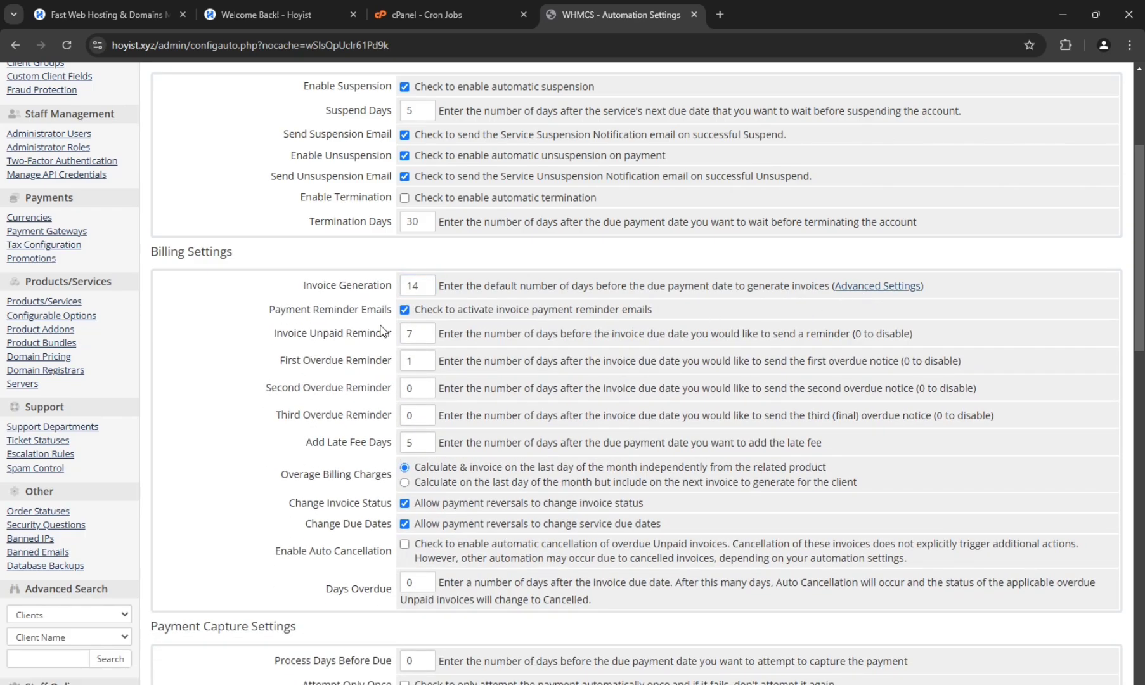
Step: Examine the Invoice Unpaid Reminder, overdue reminder and Add Late Fee Days settings
drag(382, 333, 317, 333)
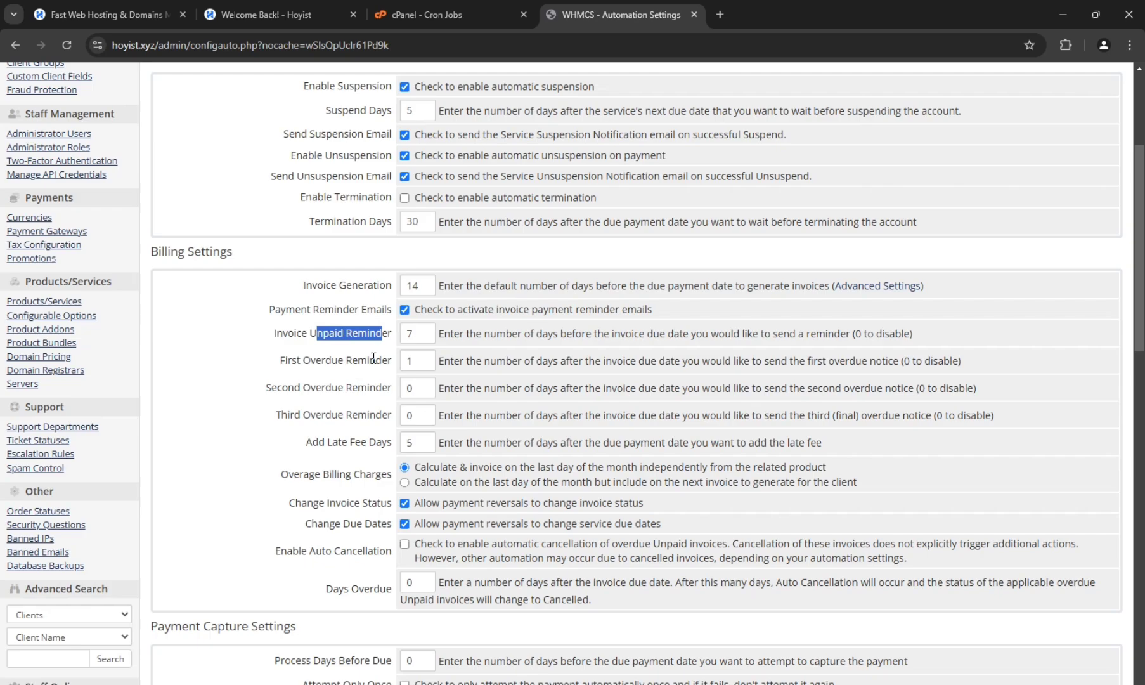
scroll(355, 394, down, 1)
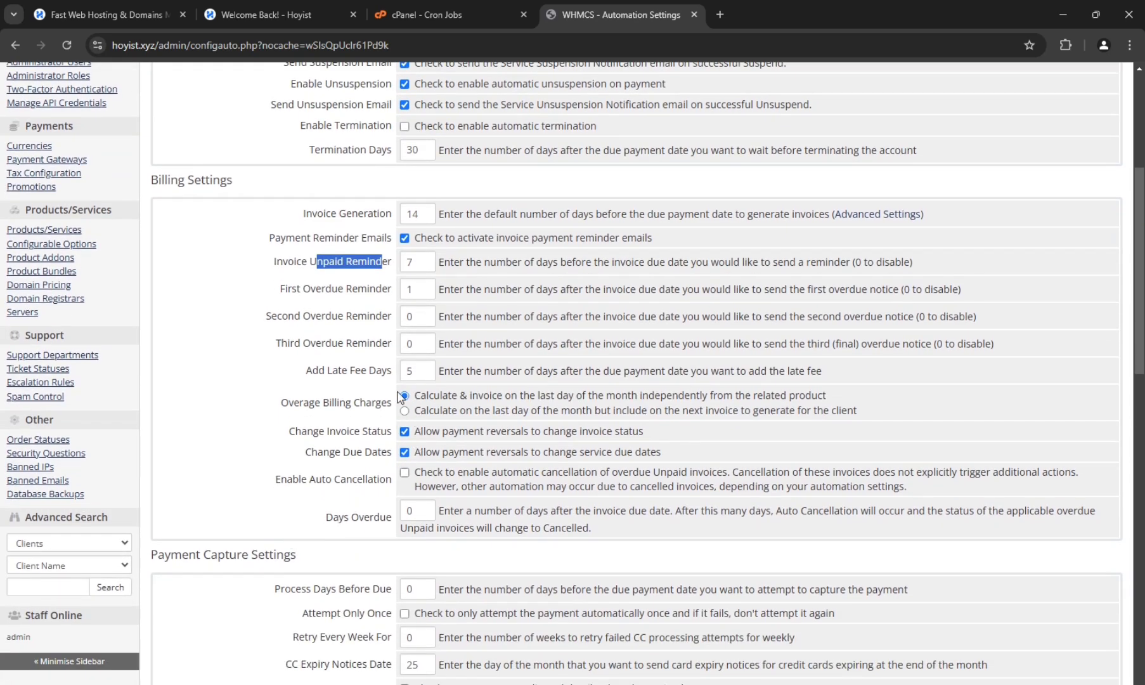
drag(377, 371, 325, 372)
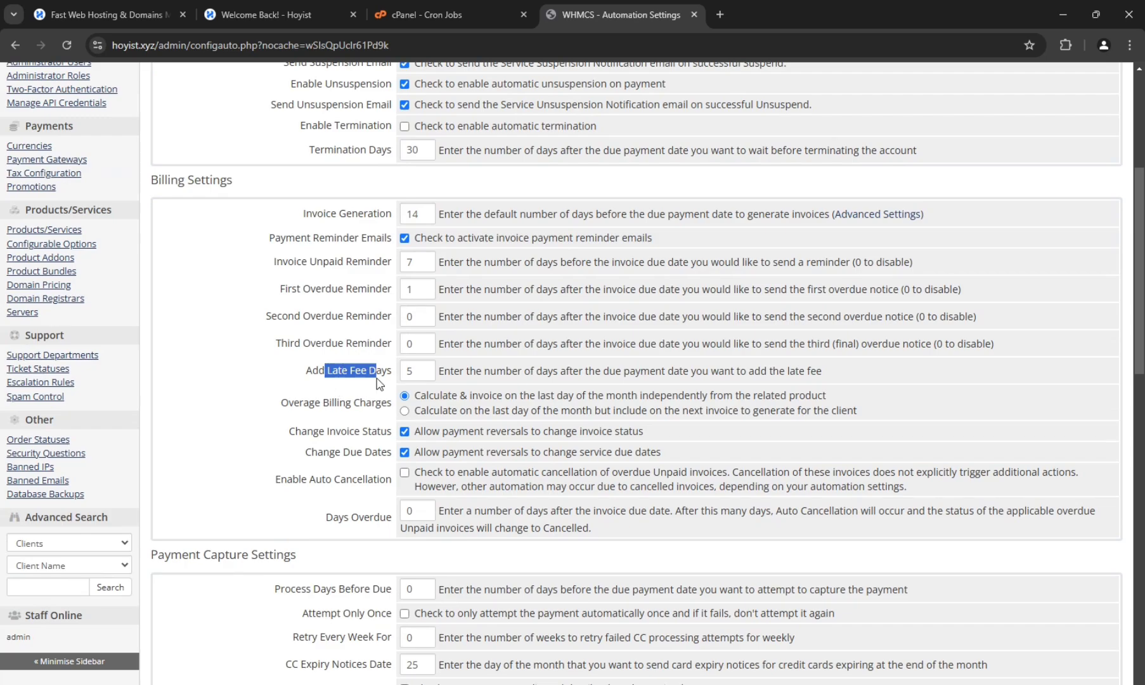
scroll(402, 412, down, 2)
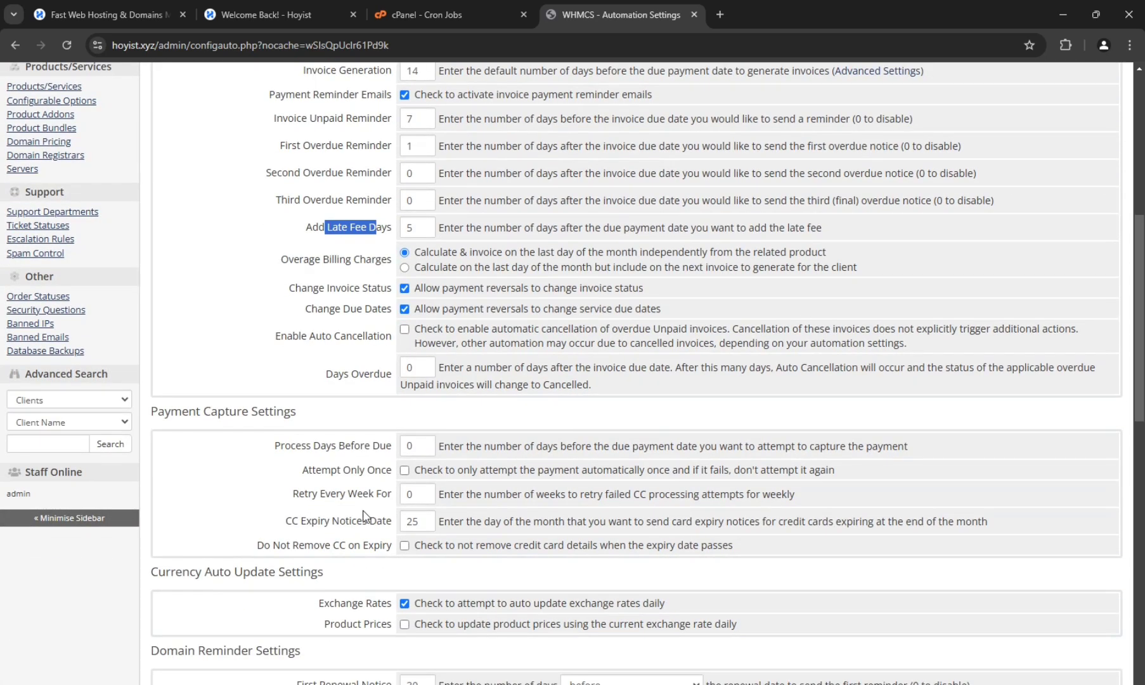
Step: Examine the Enable Auto Cancellation setting and look up the order categories, including Cancelled Orders
drag(385, 335, 266, 354)
click(305, 353)
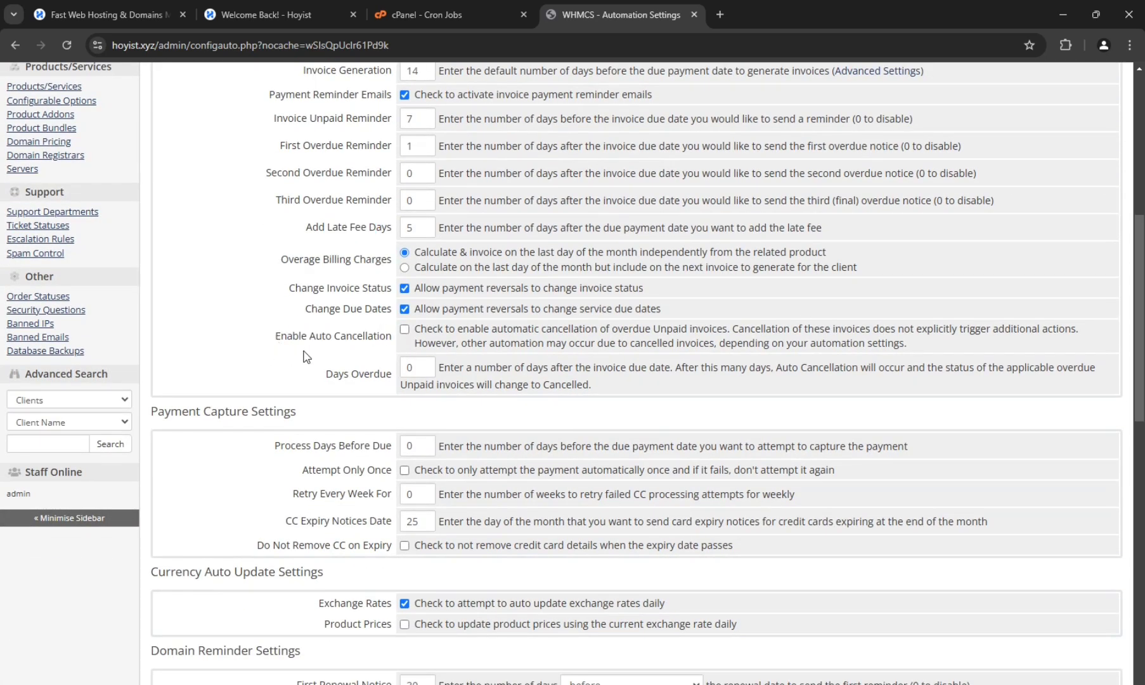
scroll(306, 356, up, 6)
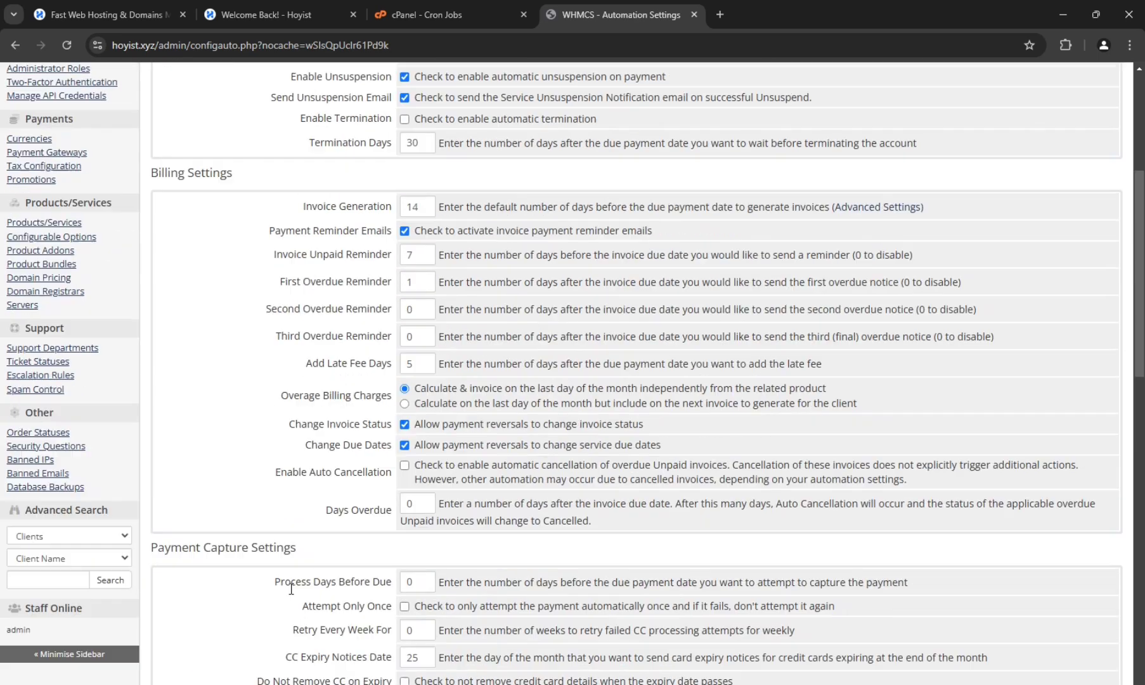
mouse_move(210, 74)
mouse_move(254, 79)
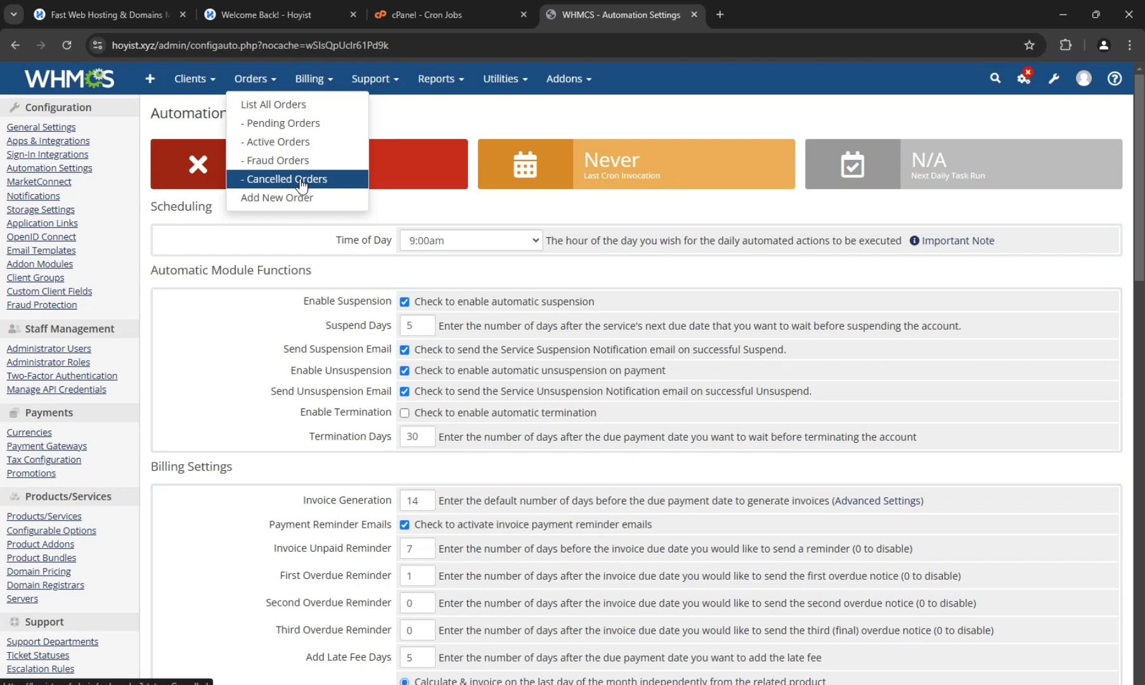
scroll(425, 380, down, 6)
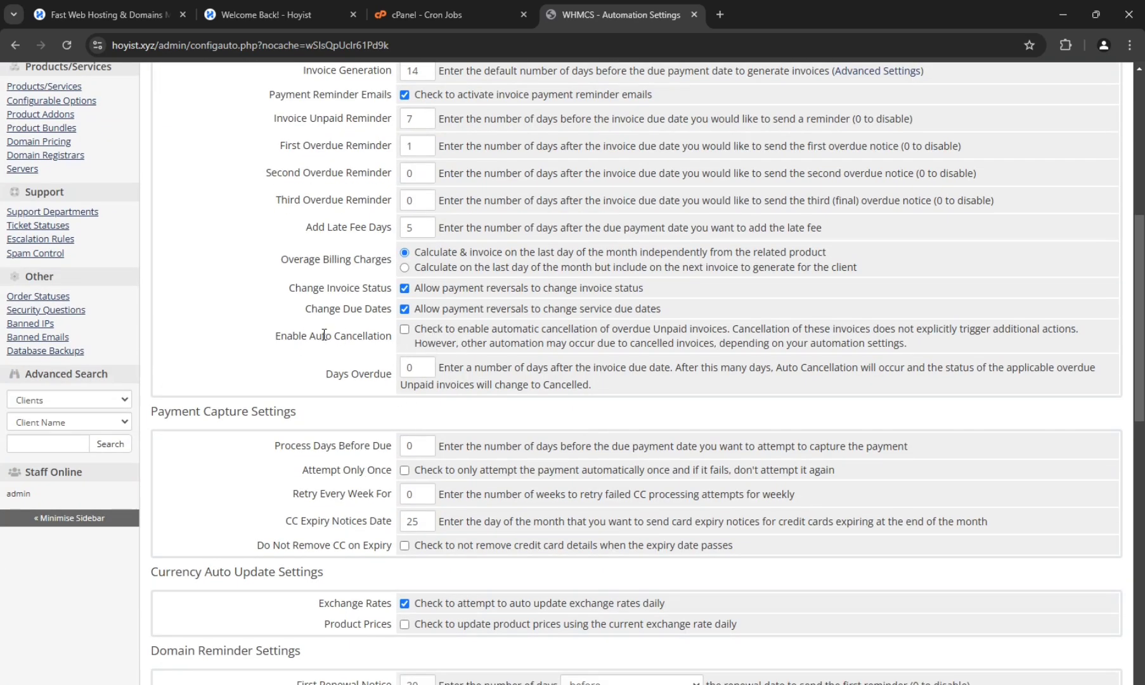
scroll(260, 380, up, 1)
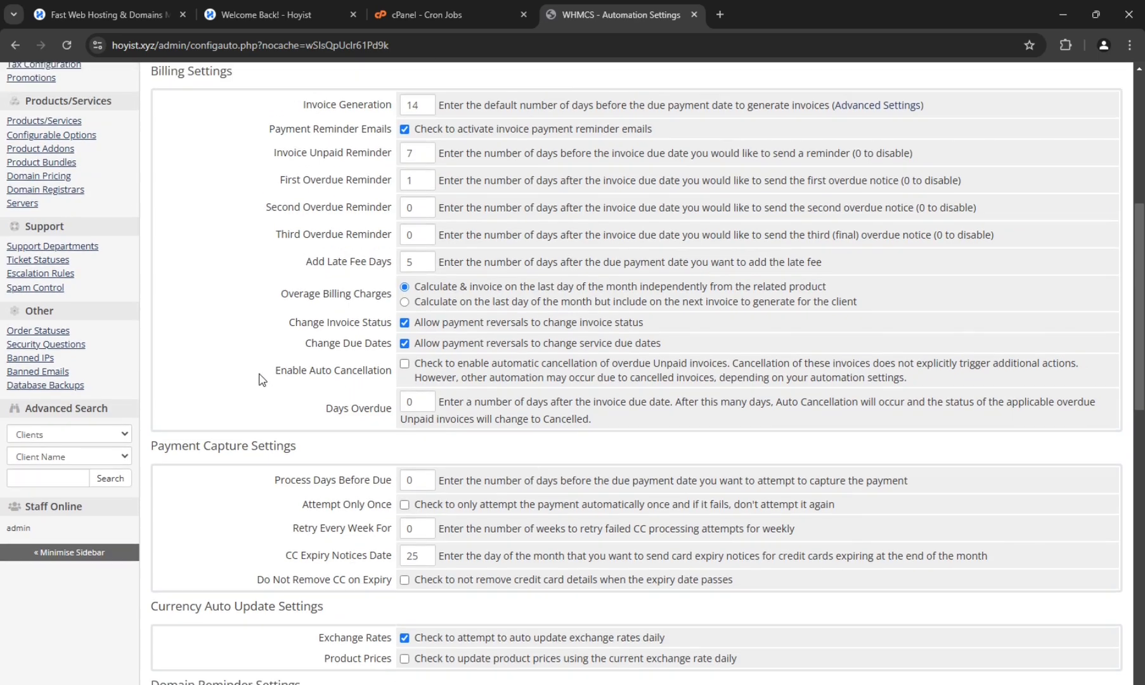
Step: Examine the Payment Capture Settings, including Process Days Before Due
scroll(260, 379, up, 5)
scroll(316, 365, down, 7)
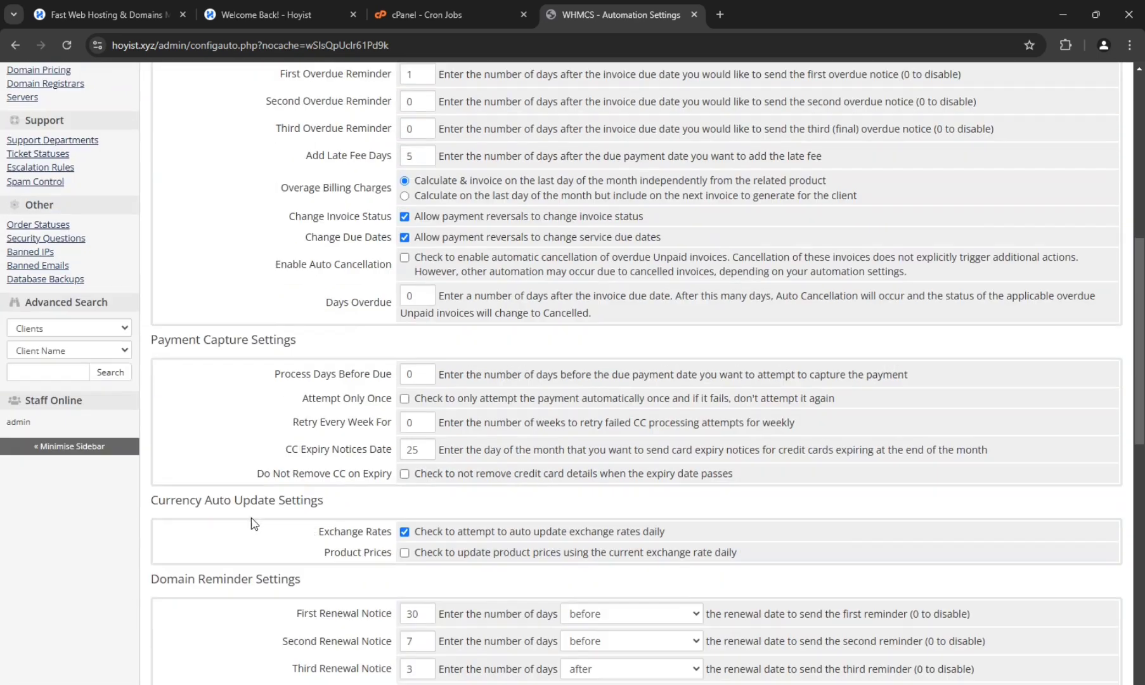
scroll(260, 517, down, 7)
scroll(255, 521, up, 5)
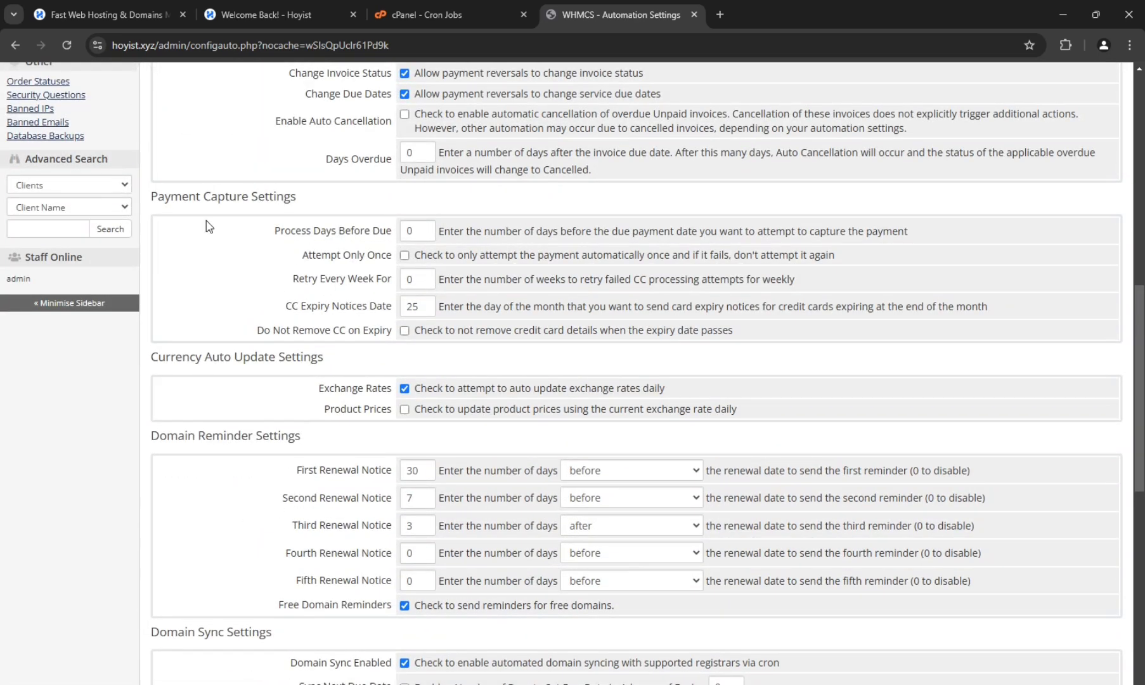
drag(223, 215, 214, 197)
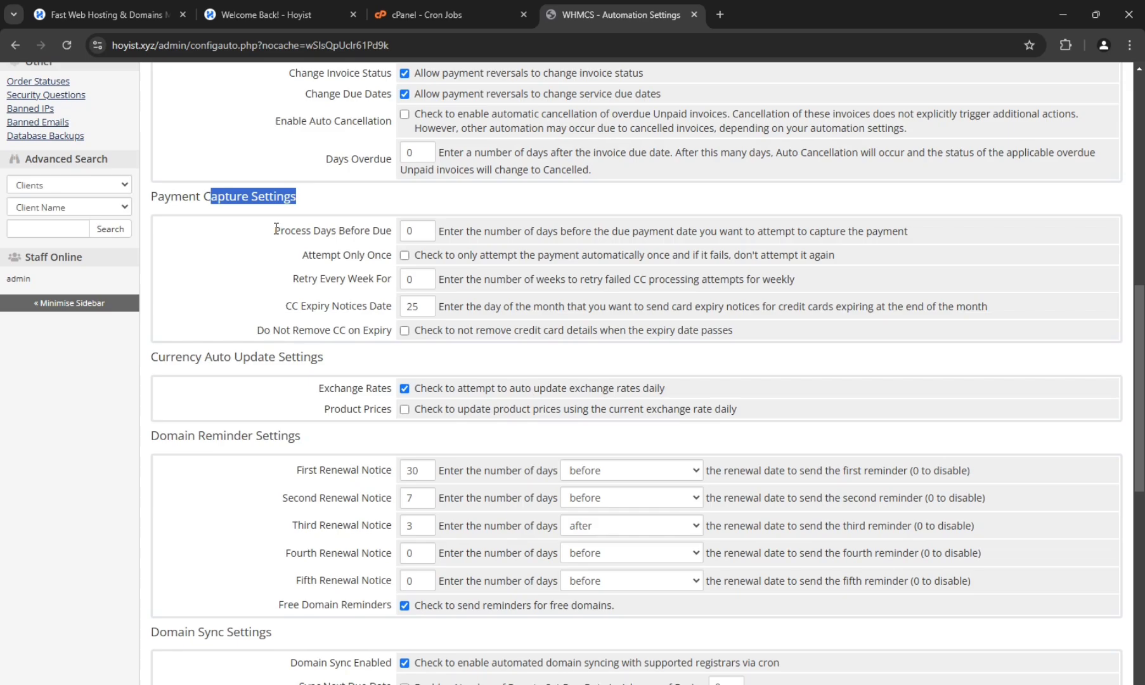
drag(276, 228, 406, 231)
click(341, 230)
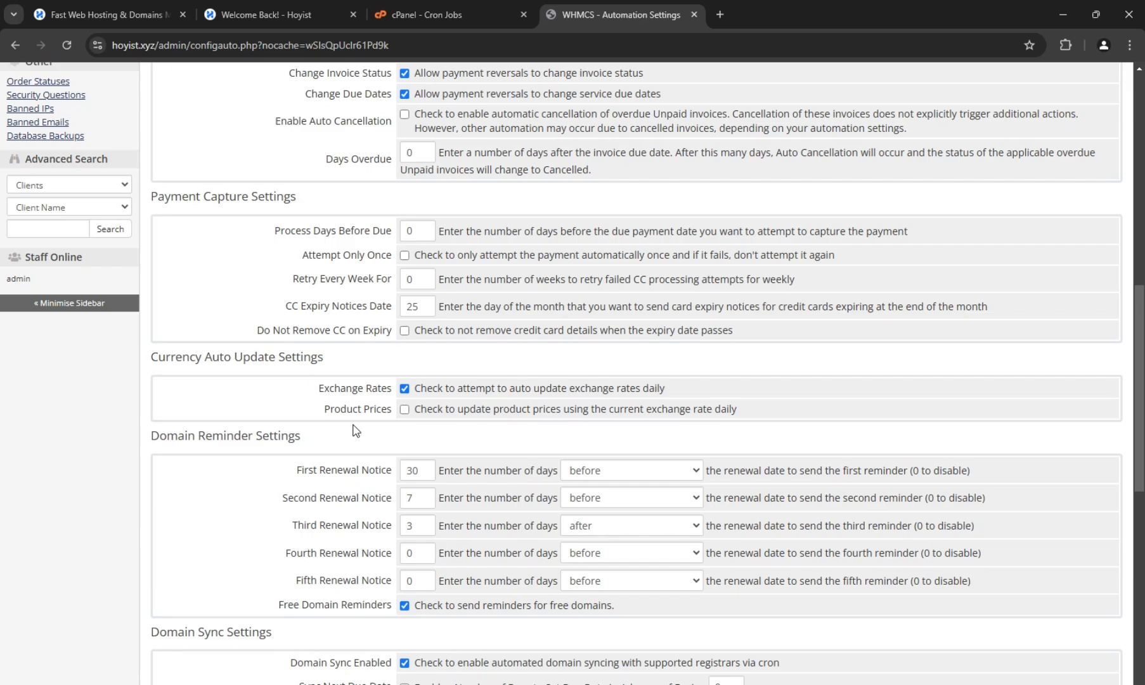
Step: Examine the renewal notices in Domain Reminder Settings and the options in Domain Sync Settings
scroll(301, 571, down, 2)
drag(166, 293, 305, 292)
triple_click(304, 293)
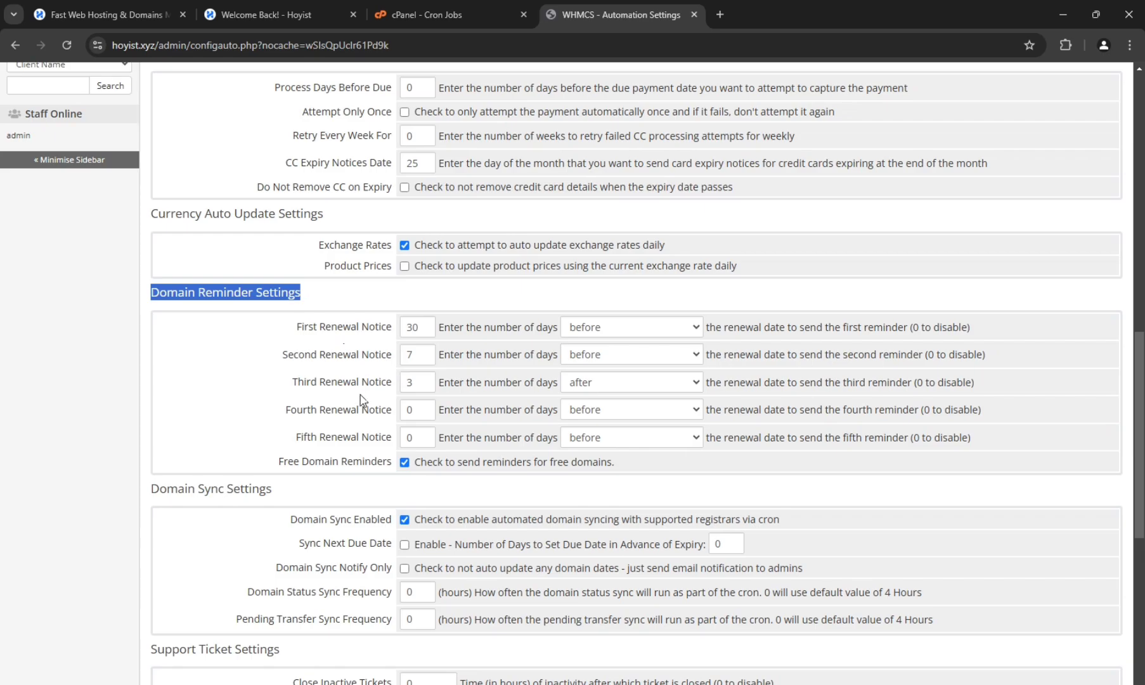
scroll(365, 403, down, 3)
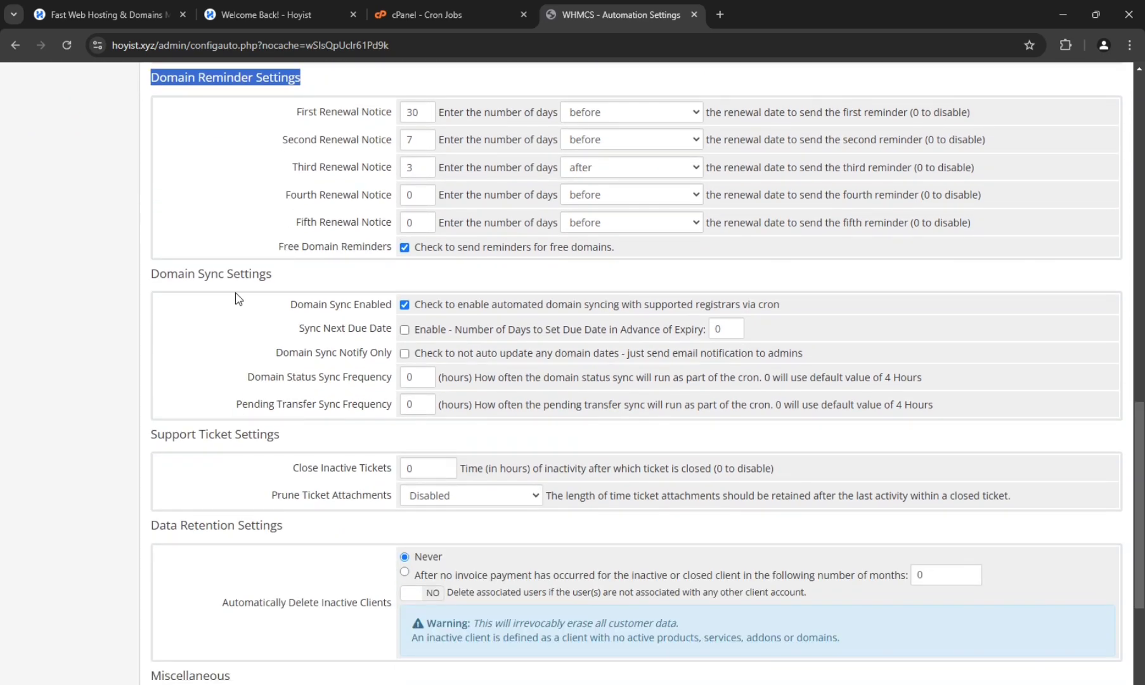
drag(288, 279, 166, 273)
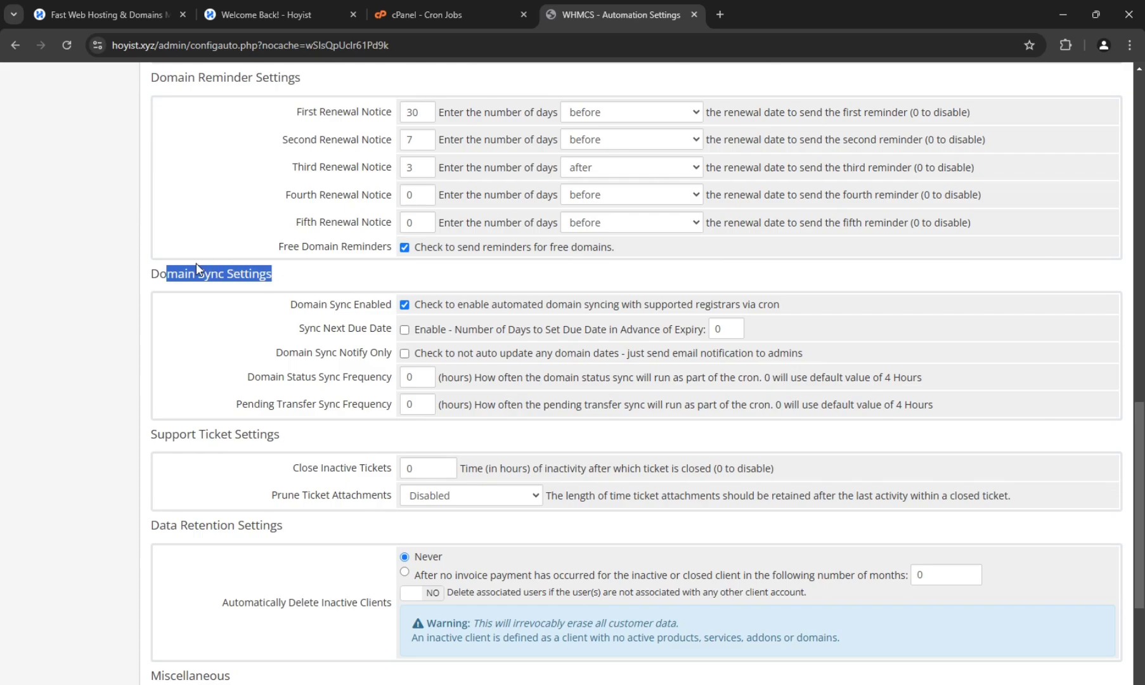
double_click(236, 276)
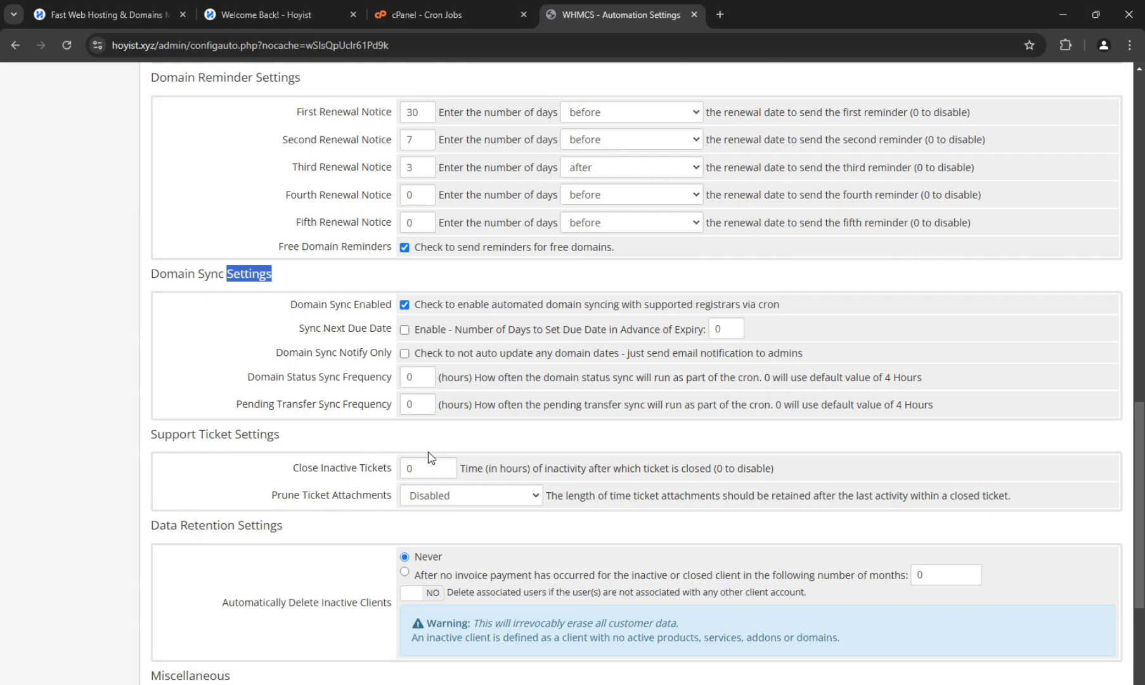
Step: Examine the retention periods offered for Prune Ticket Attachments in Support Ticket Settings, leaving the selection unchanged
click(451, 493)
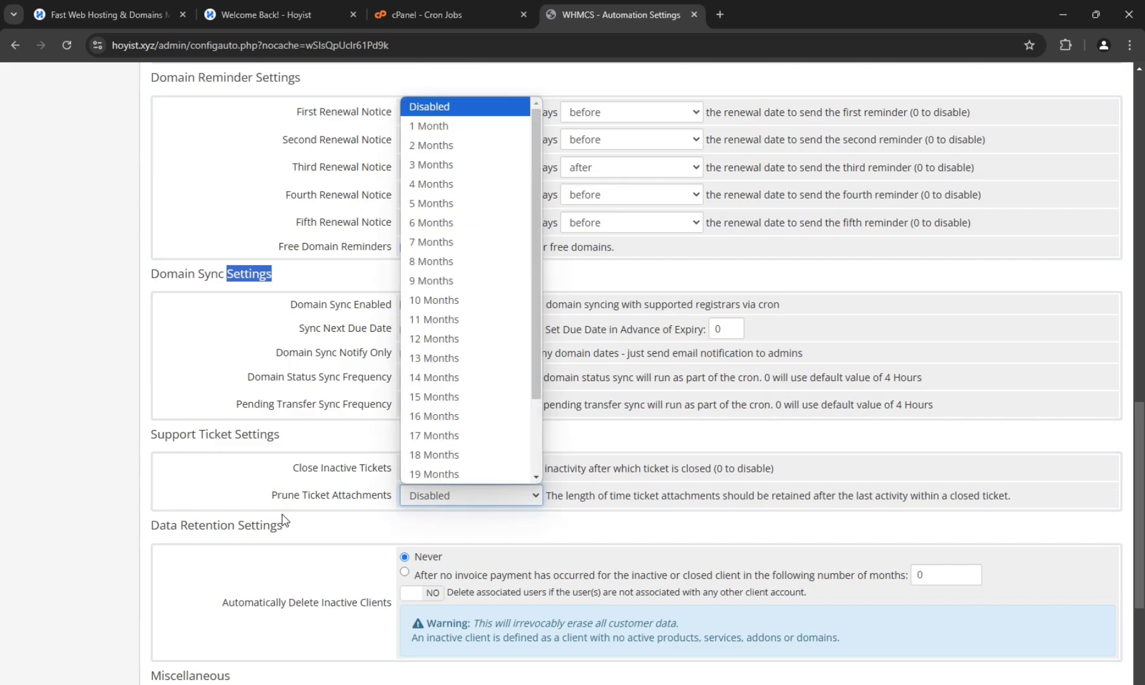
triple_click(303, 499)
click(334, 497)
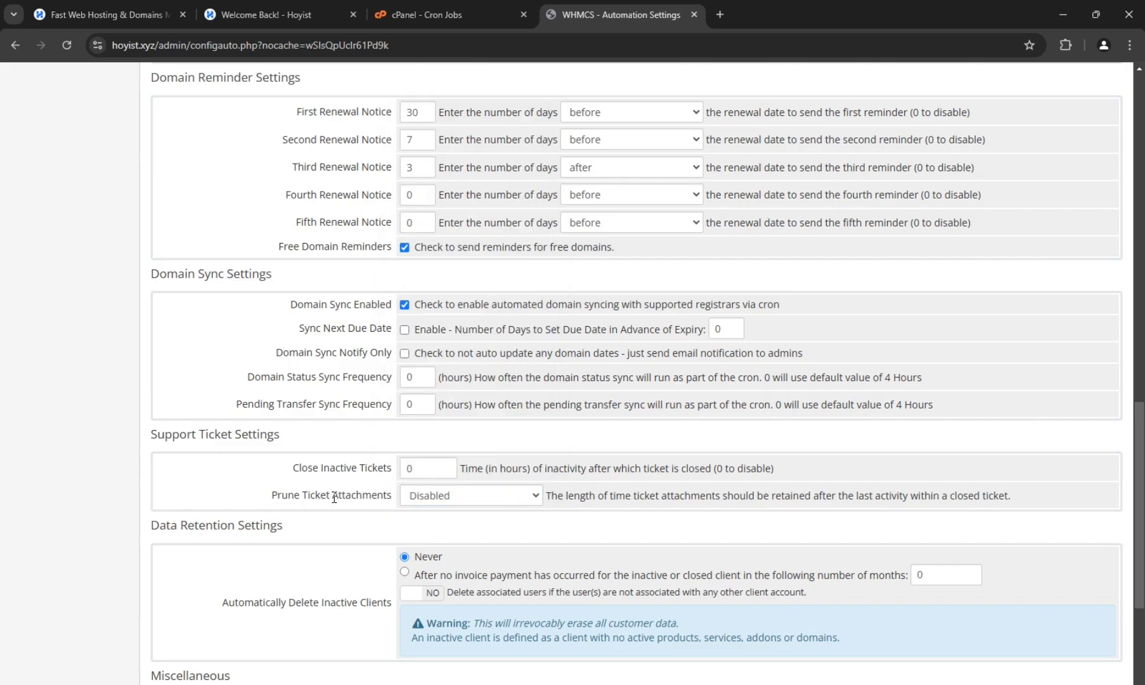
click(466, 503)
scroll(437, 446, down, 2)
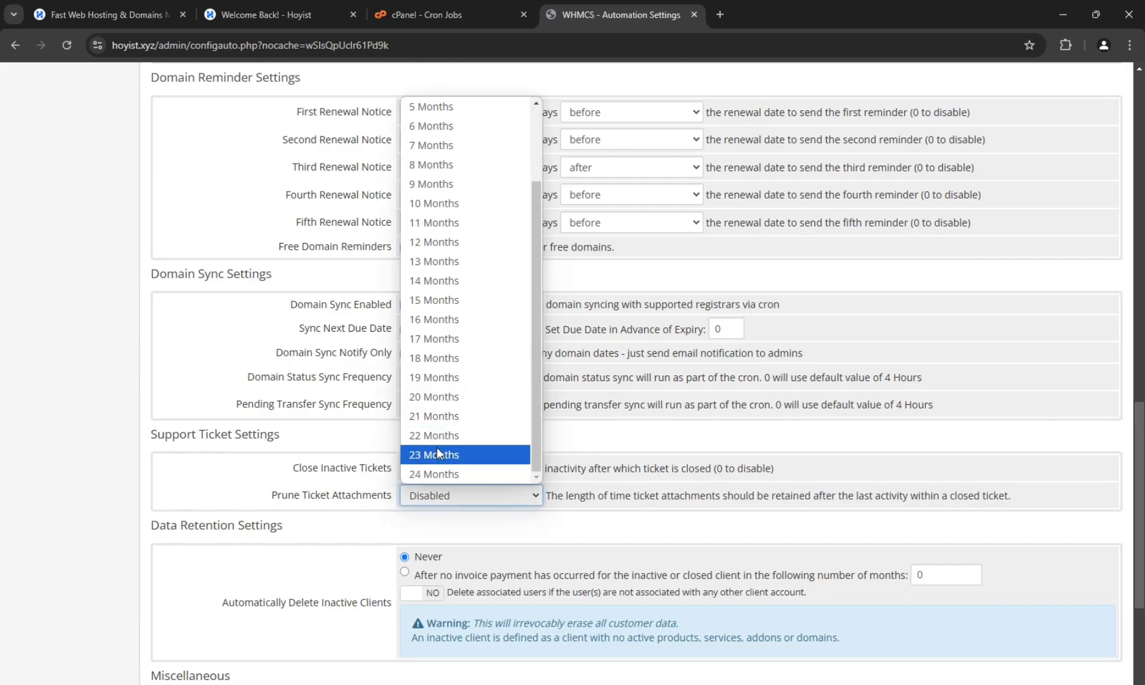
scroll(438, 470, up, 2)
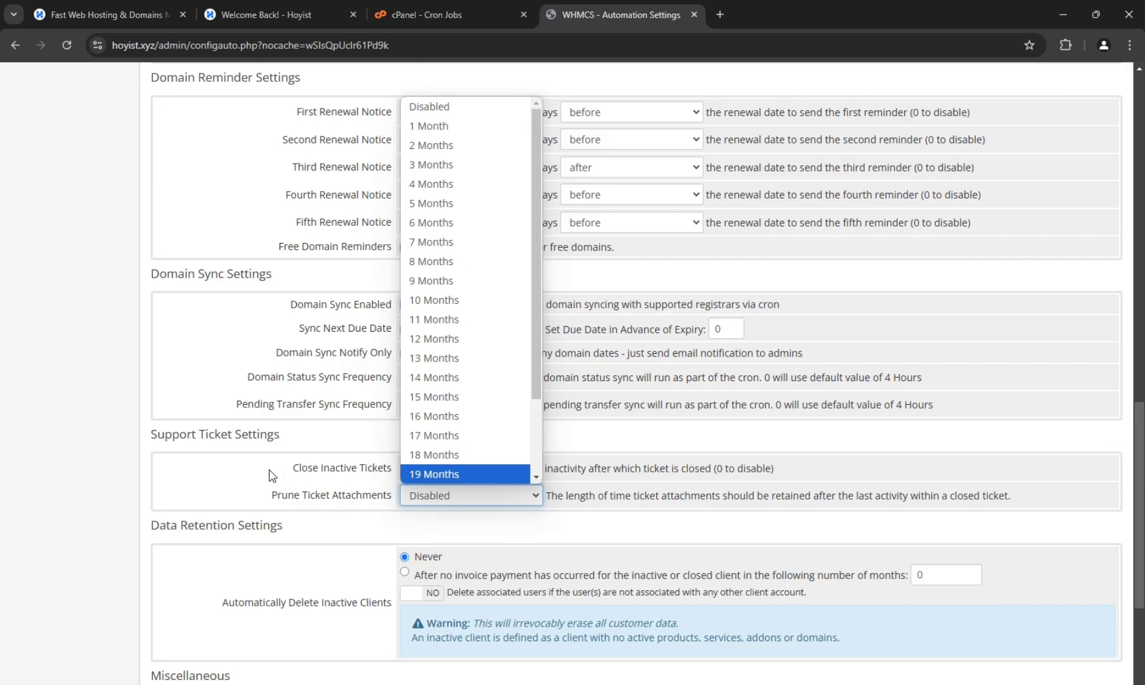
scroll(273, 475, up, 1)
scroll(269, 472, down, 2)
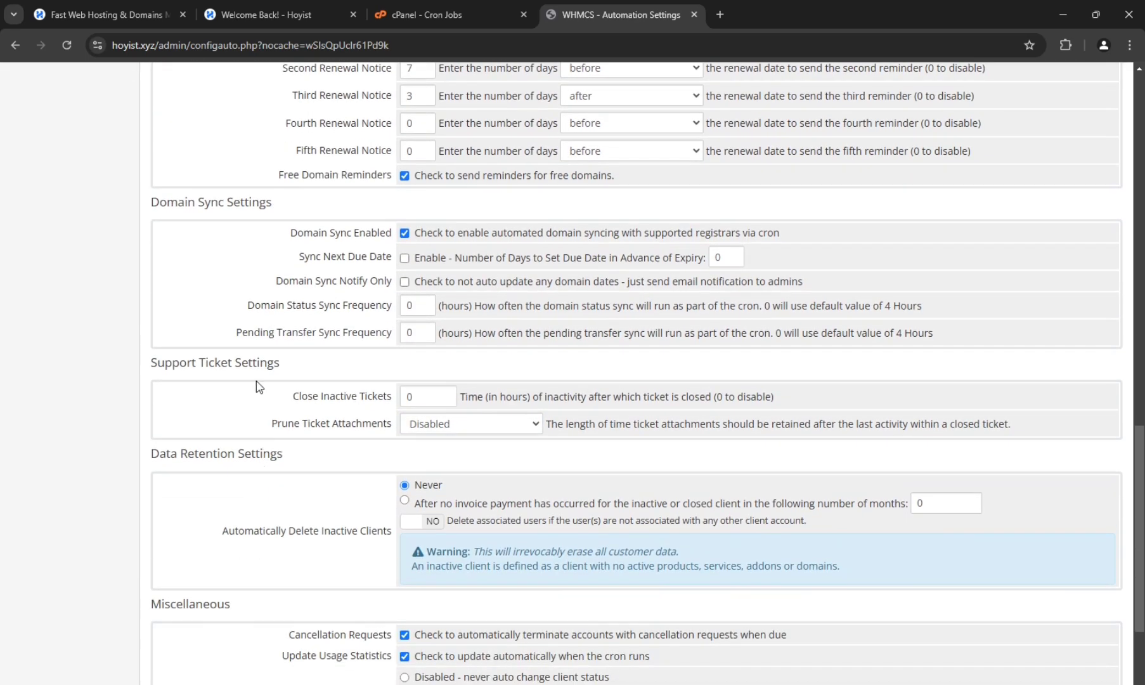
Step: Examine the Automatically Delete Inactive Clients setting and the Update Usage Statistics option under Miscellaneous
scroll(373, 480, down, 2)
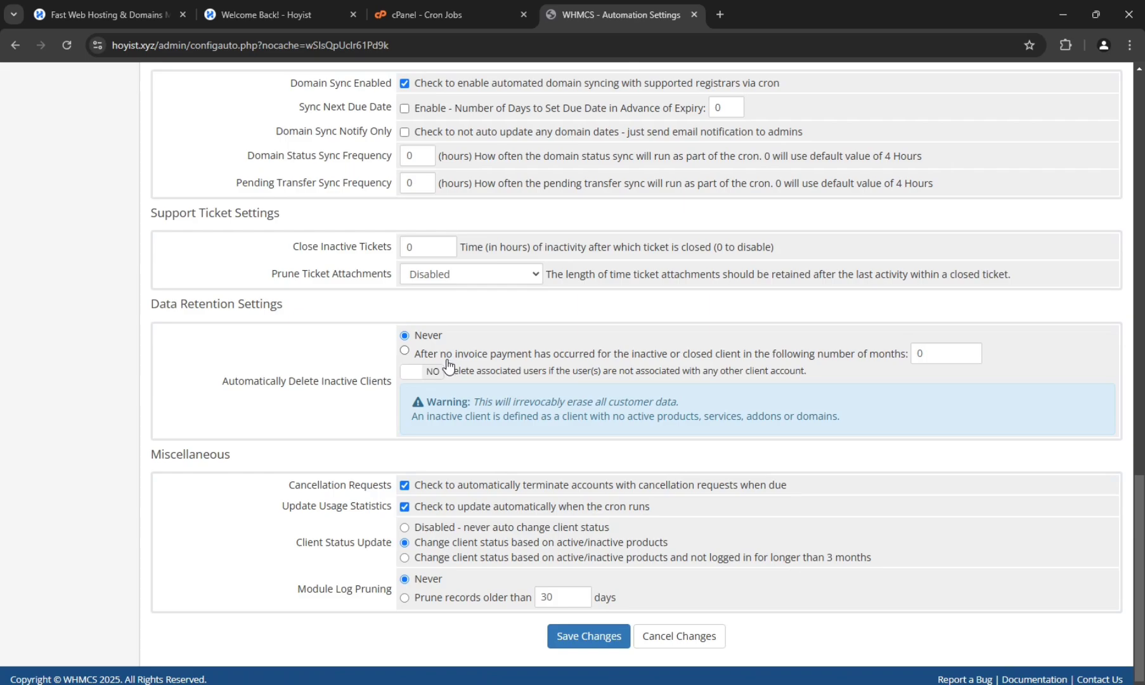
drag(344, 383, 233, 383)
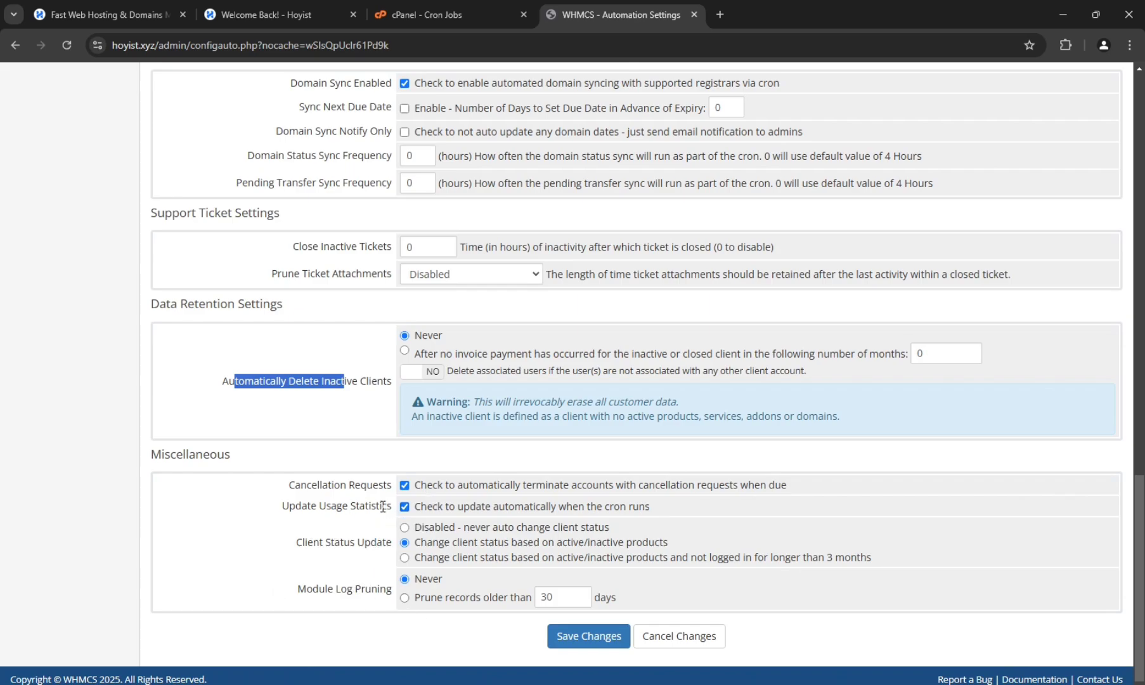
drag(381, 505, 315, 512)
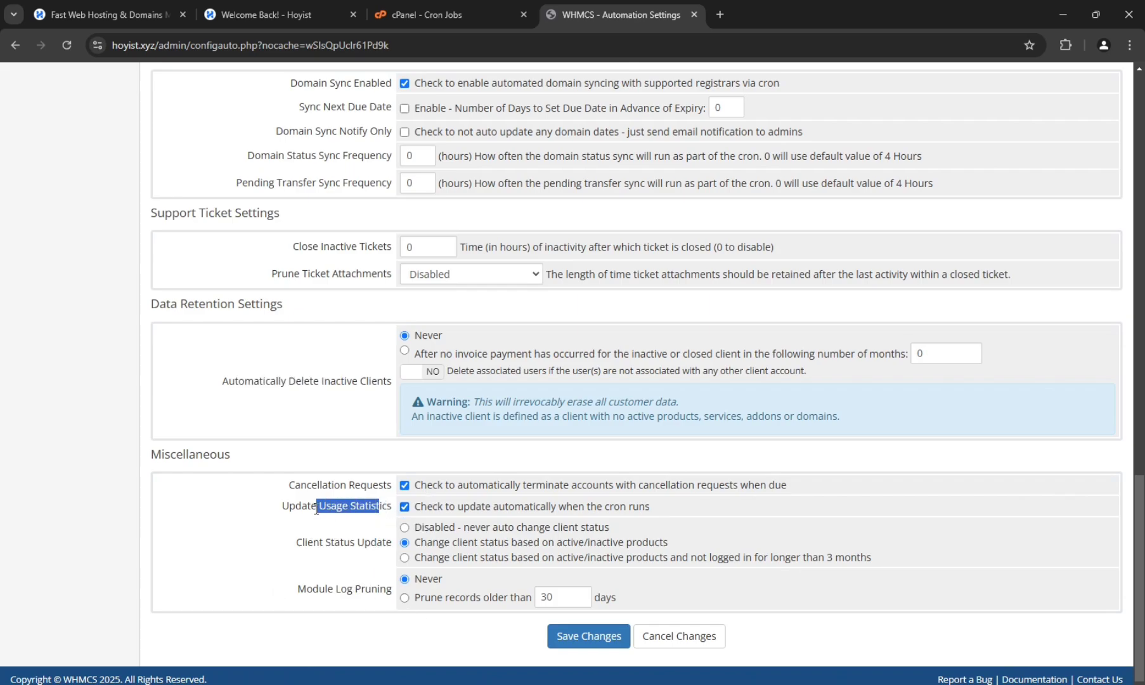
scroll(315, 510, up, 2)
Step: Switch to the Hoyist client area and examine the disk and bandwidth usage of the Reseller Hosting - Business service
click(267, 14)
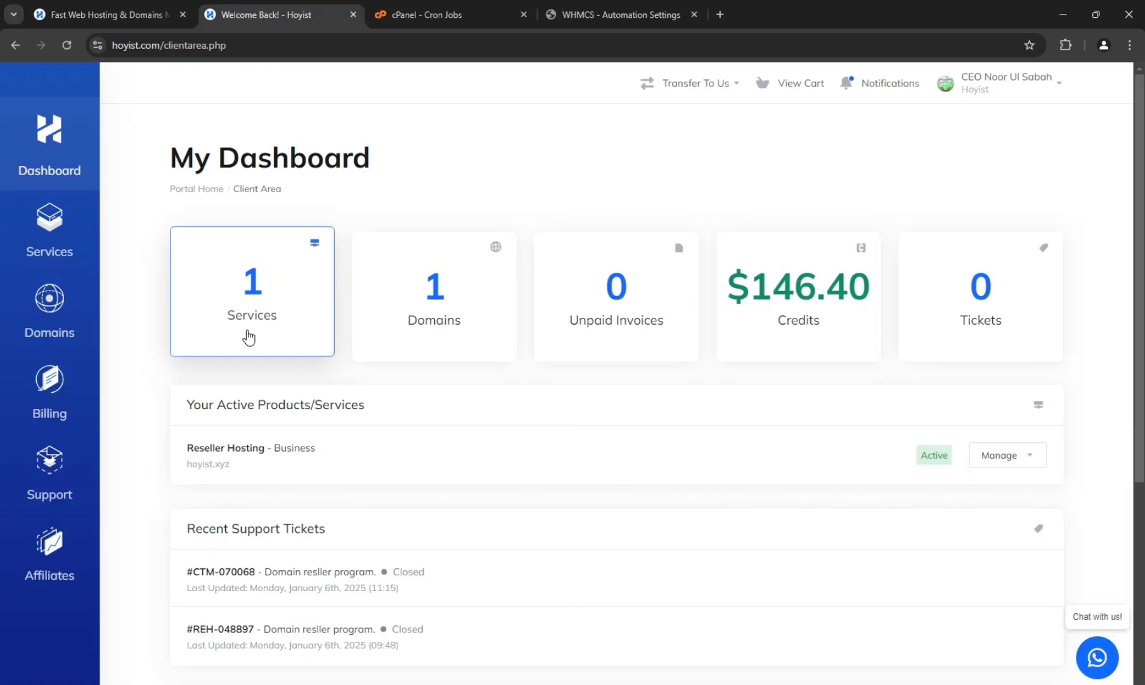
click(249, 337)
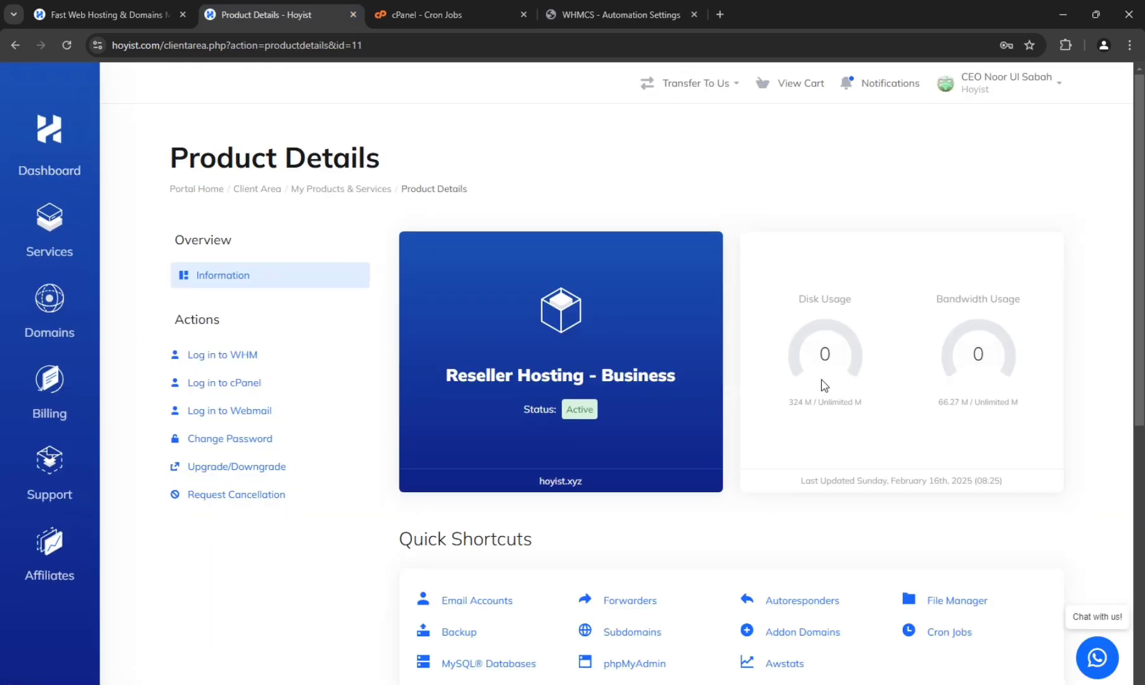
drag(813, 352, 1081, 364)
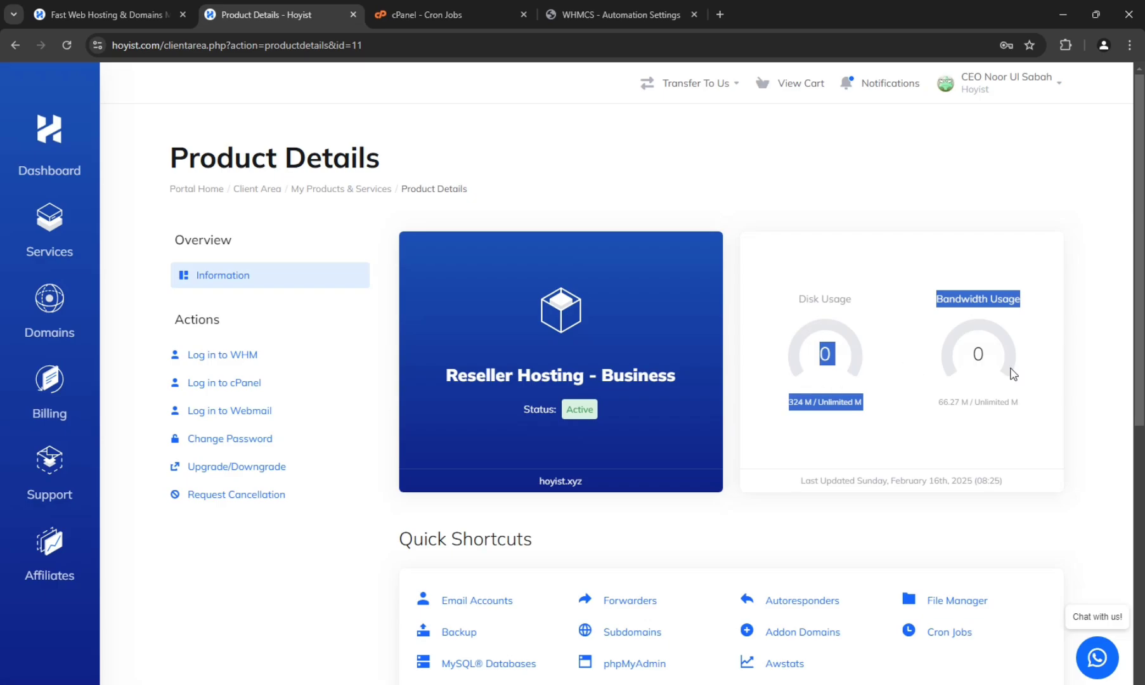
drag(1042, 407, 967, 402)
drag(861, 402, 791, 420)
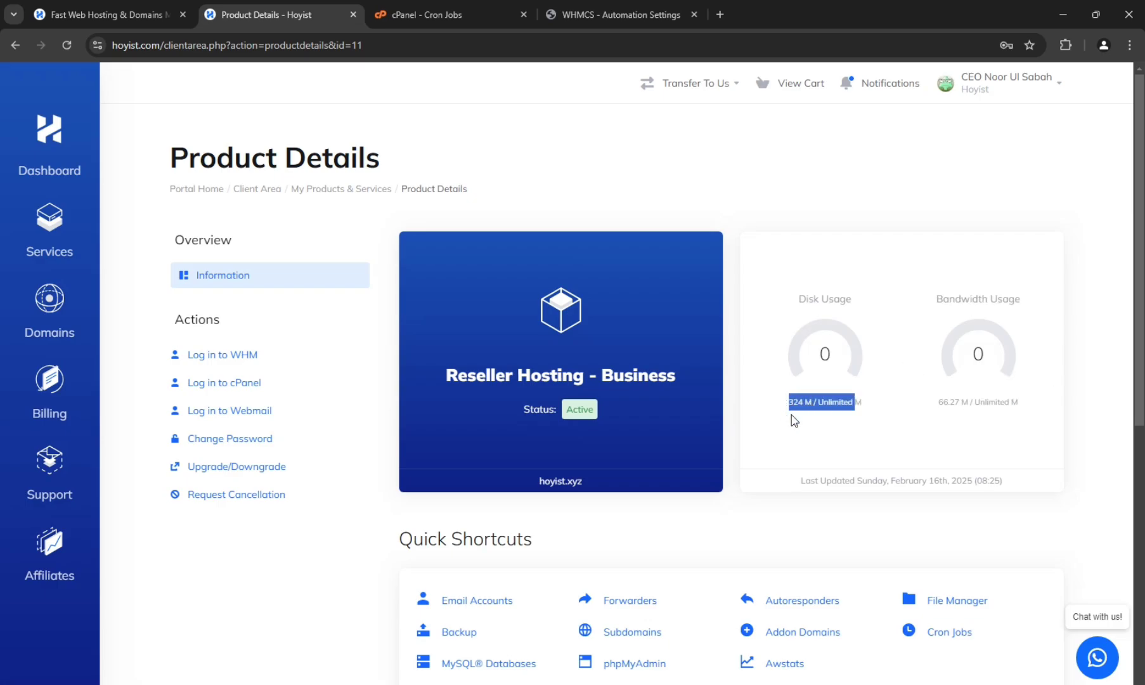
Step: Return to the WHMCS Automation Settings and save the changes
click(608, 9)
scroll(329, 507, down, 2)
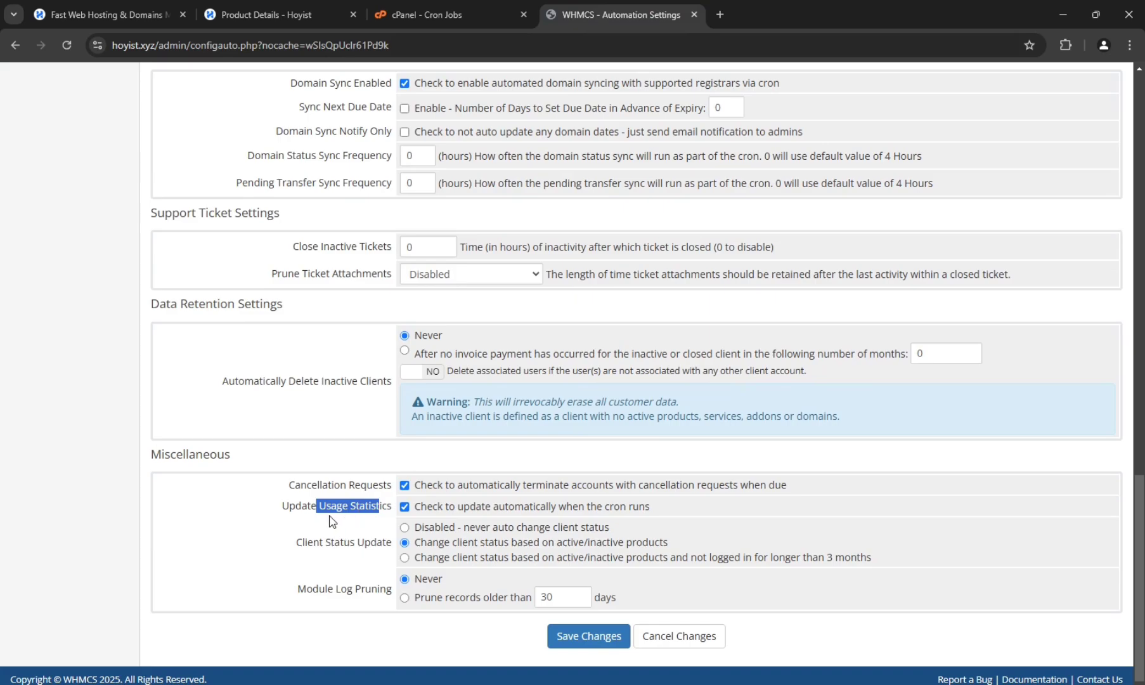
click(330, 510)
click(613, 642)
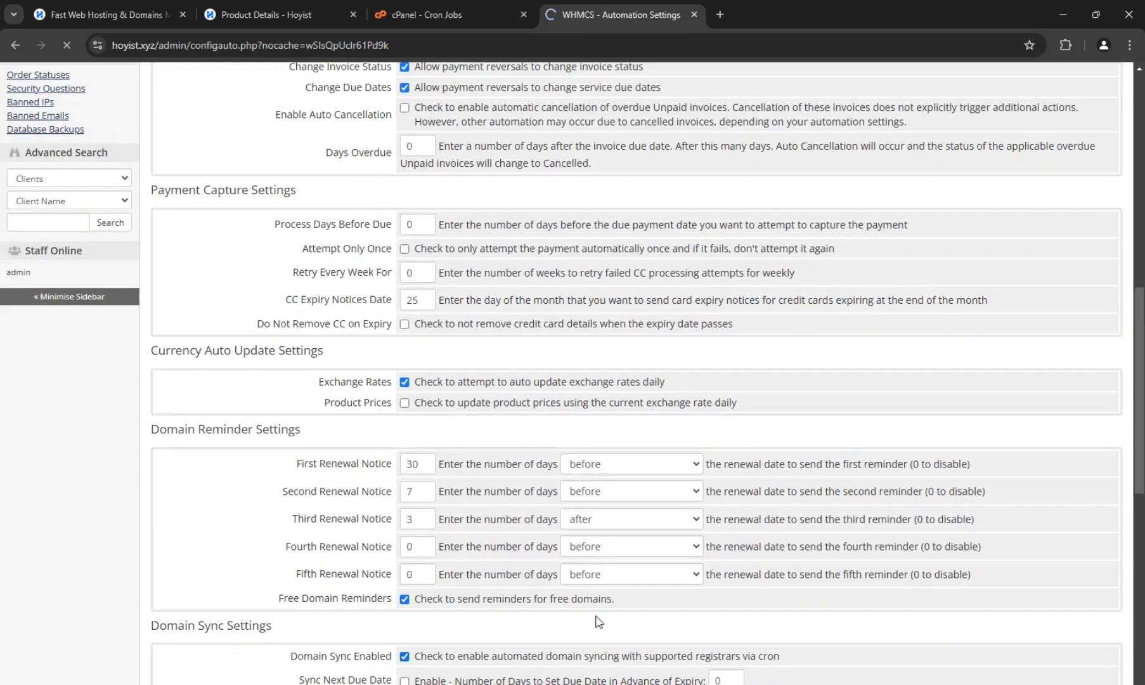
scroll(564, 602, up, 3)
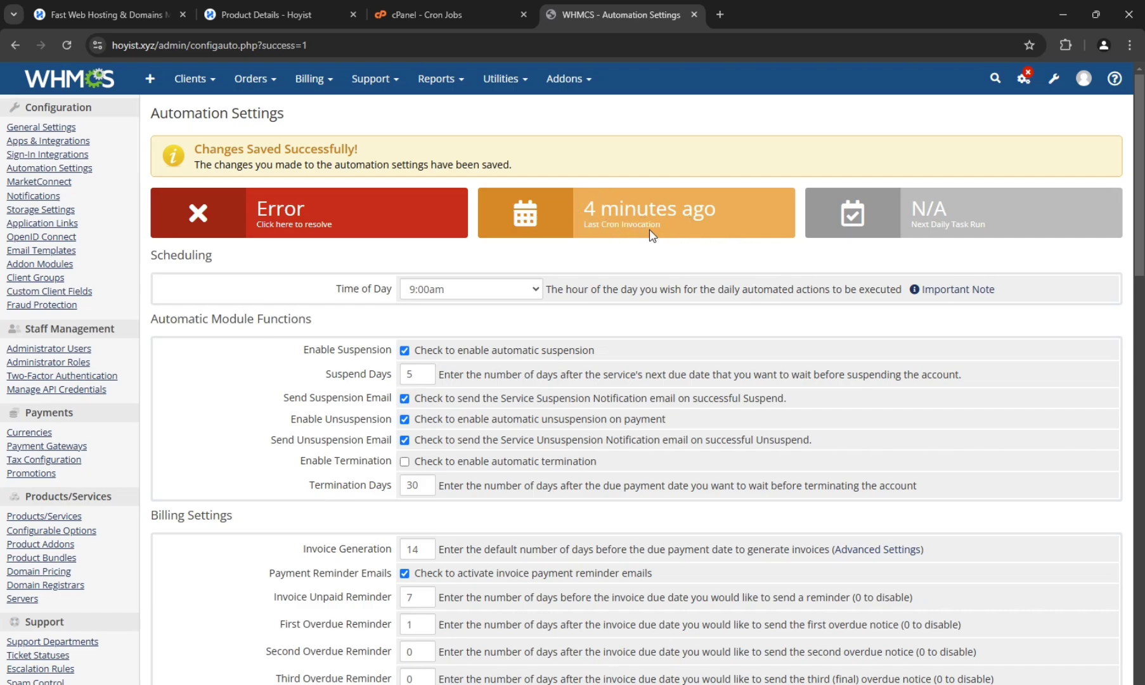
Step: Examine the Cron Setup and Cron Invocation Frequency items in the Cron Status details, then close them
click(354, 217)
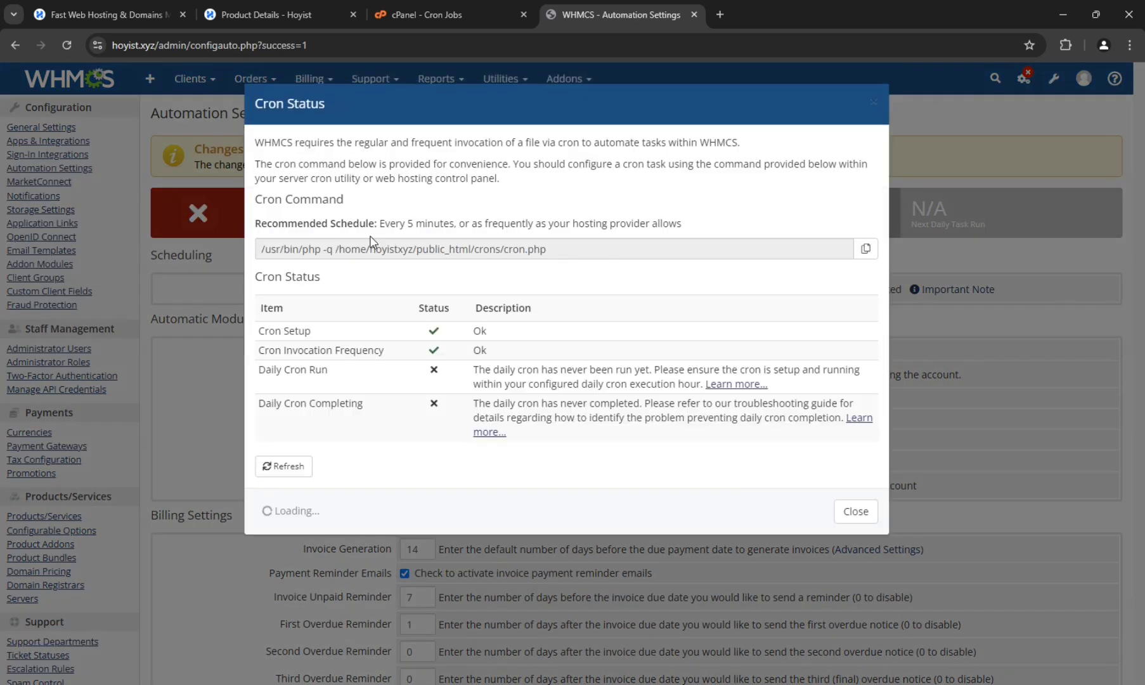
drag(409, 355, 258, 350)
drag(258, 330, 311, 331)
click(894, 303)
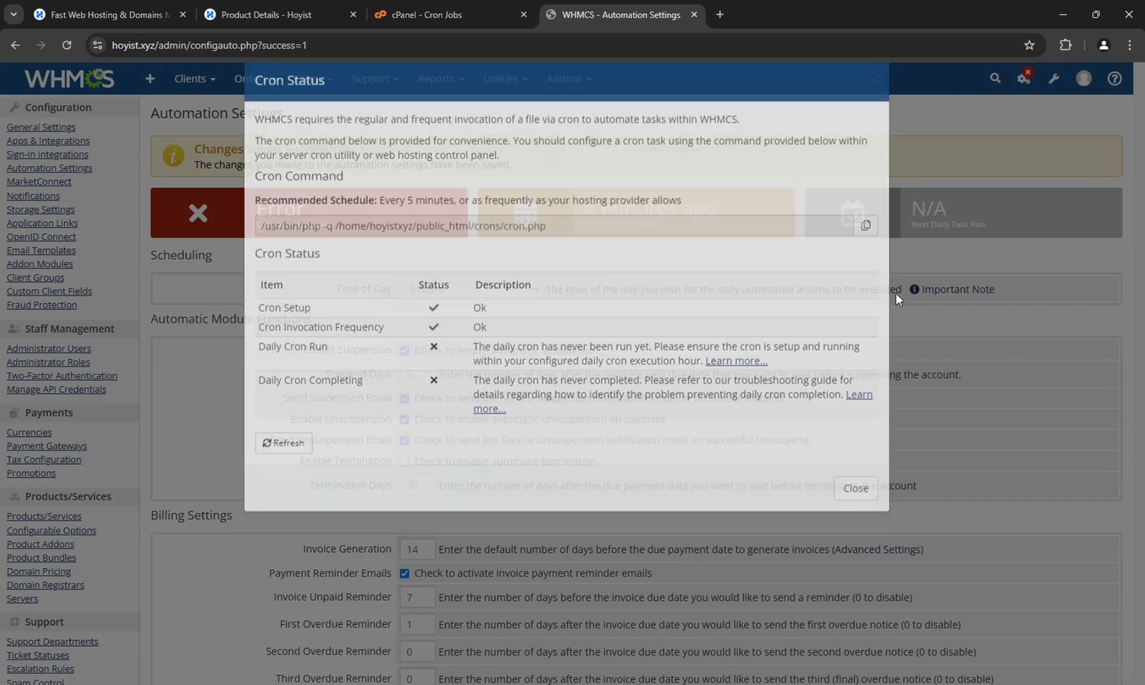
Step: Reopen the Cron Status details to review the Daily Cron Run and Daily Cron Completing items, and close them
click(265, 210)
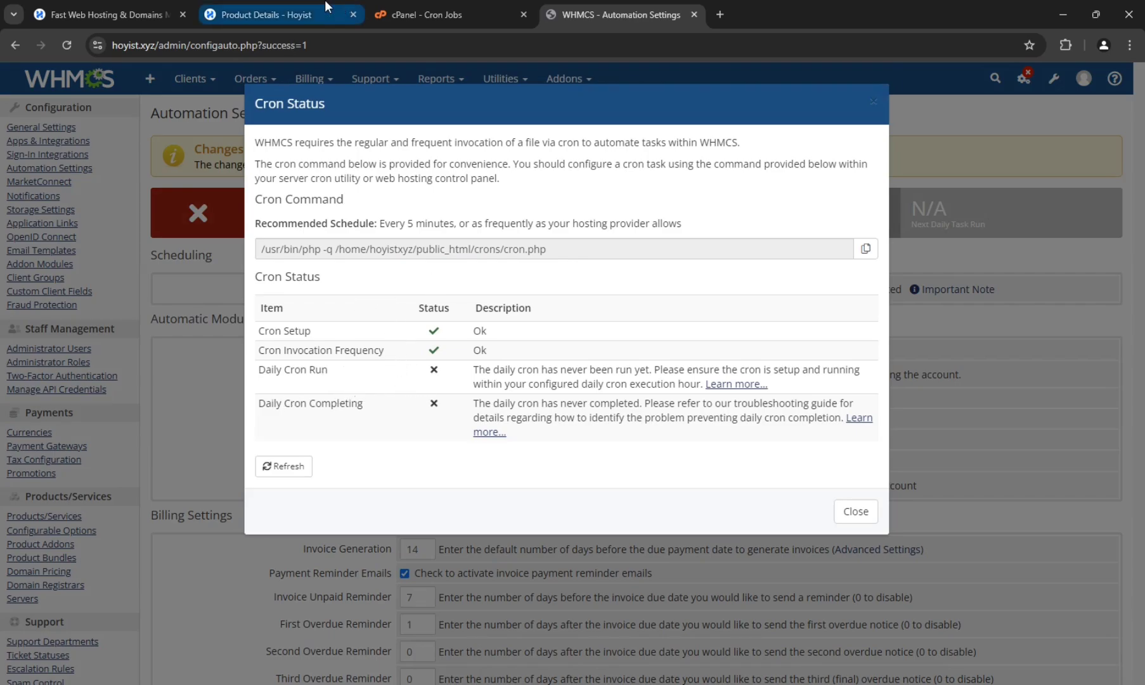
click(266, 15)
click(594, 10)
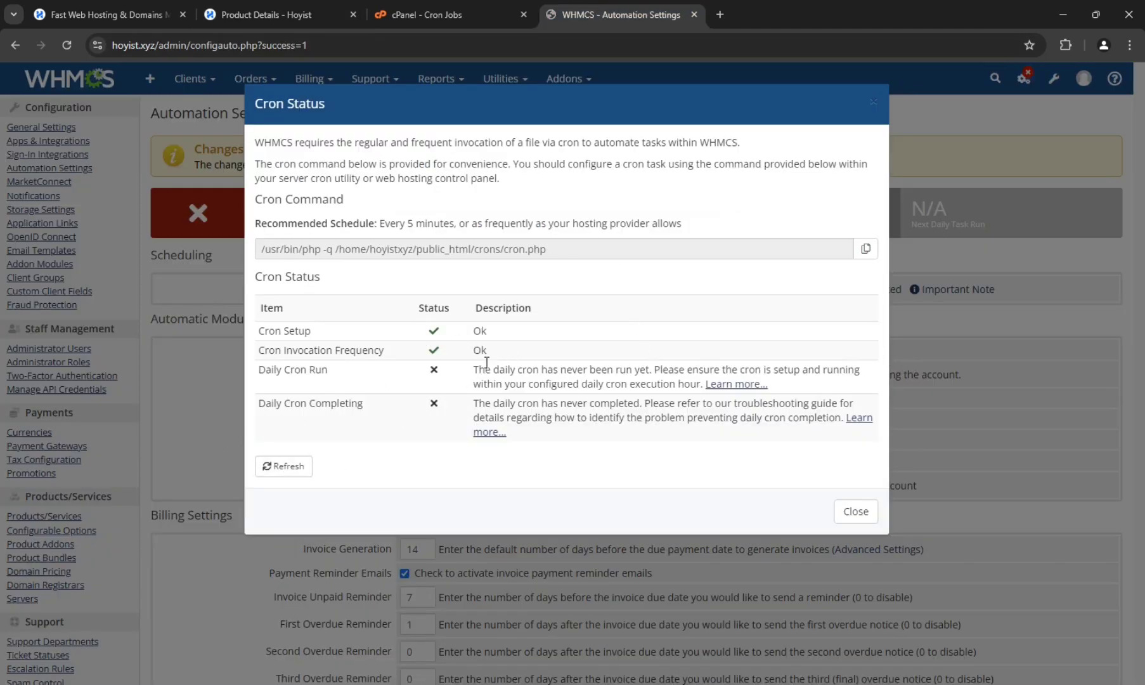
click(1028, 325)
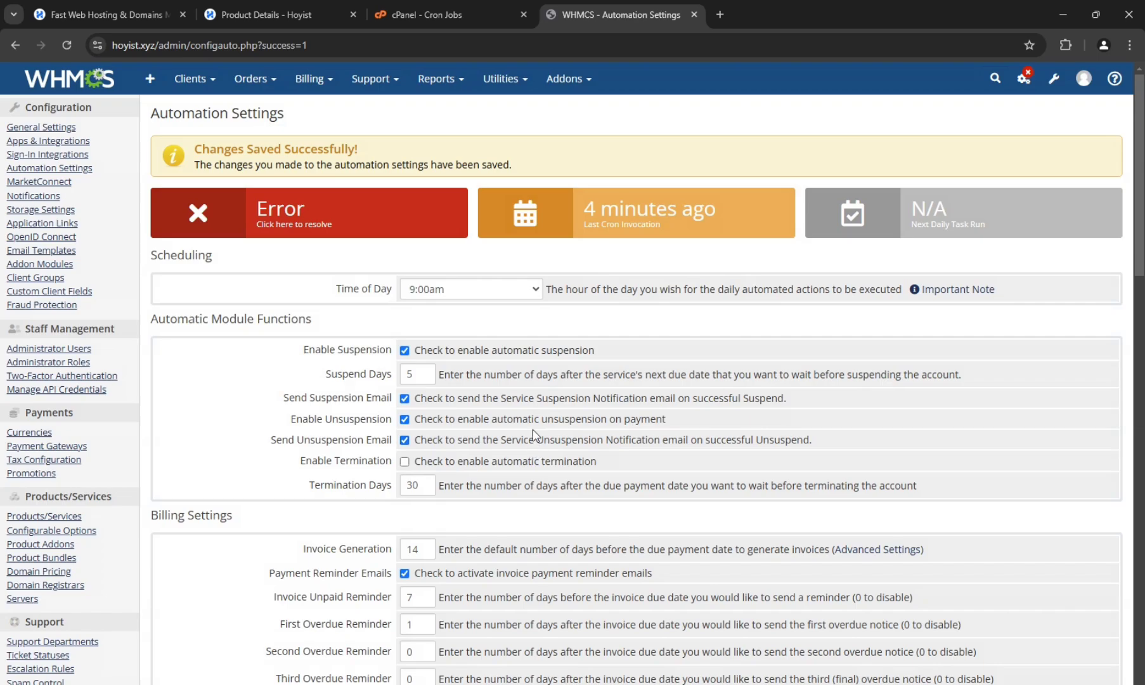